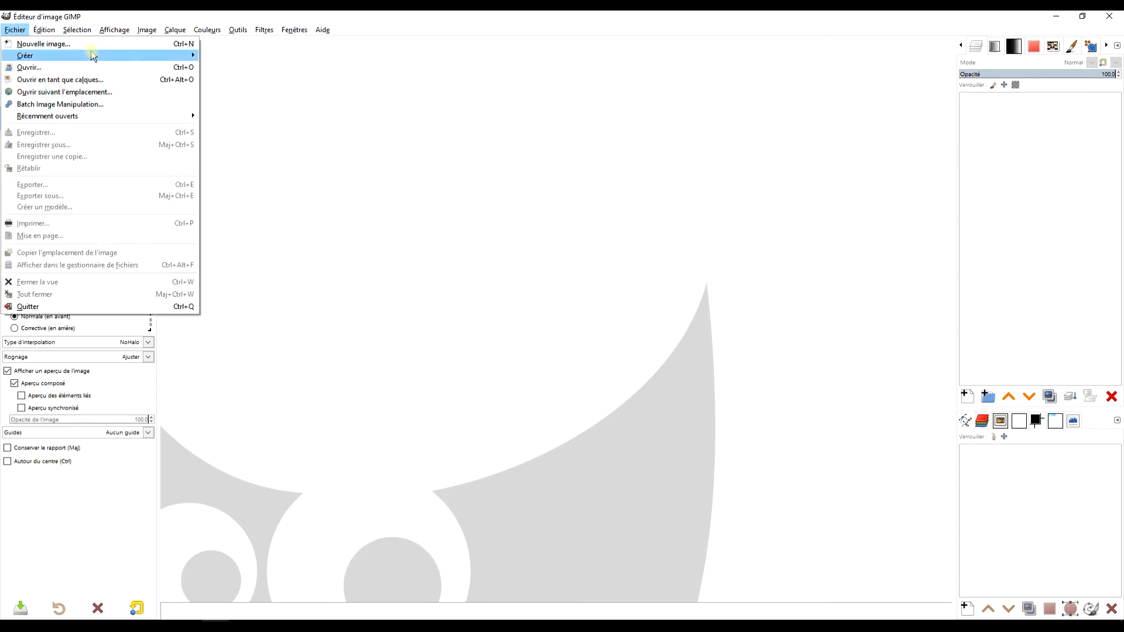
Open the chess silhouettes image bishop-2025120.png and view its Pixabay source page in the browser
{"action": "left_click", "coordinate": [56, 70]}
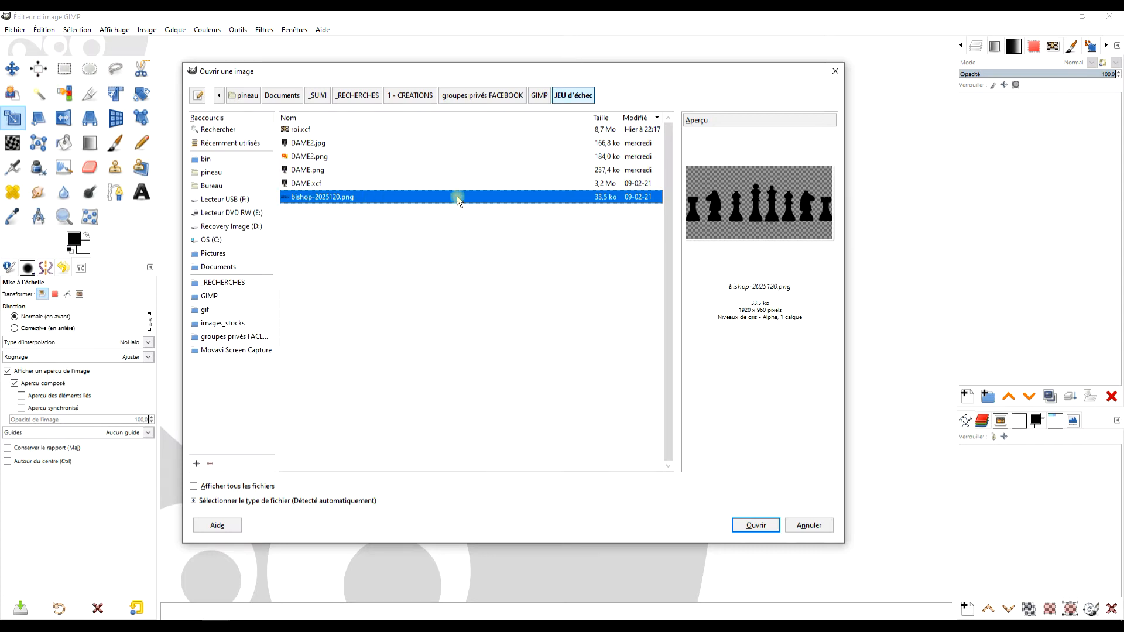
{"action": "left_click", "coordinate": [754, 526]}
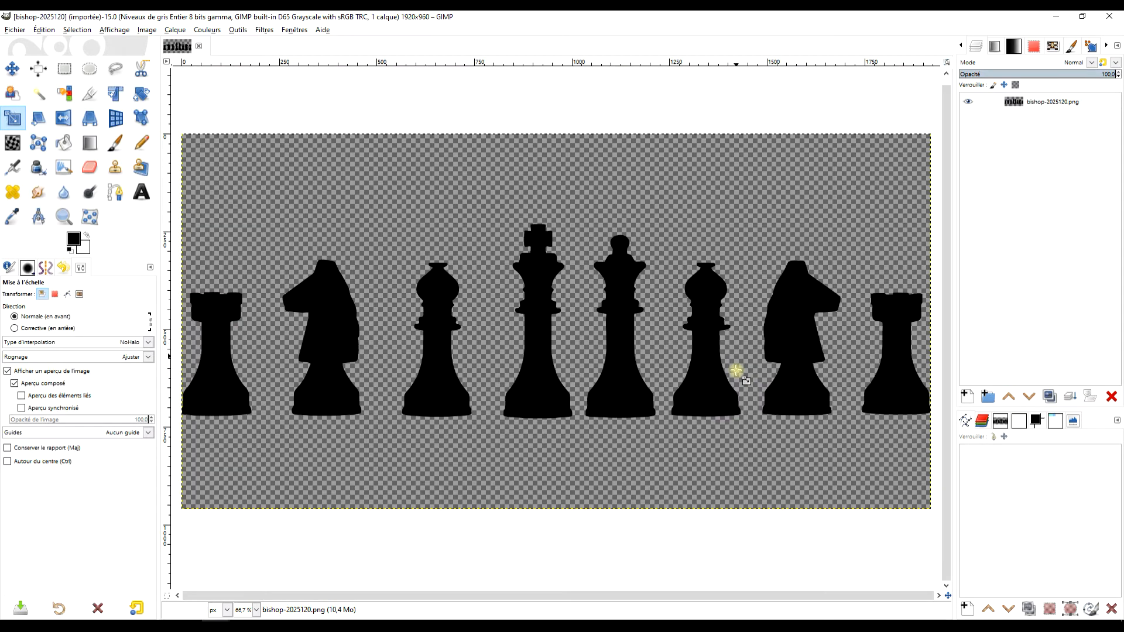
{"action": "left_click", "coordinate": [44, 626]}
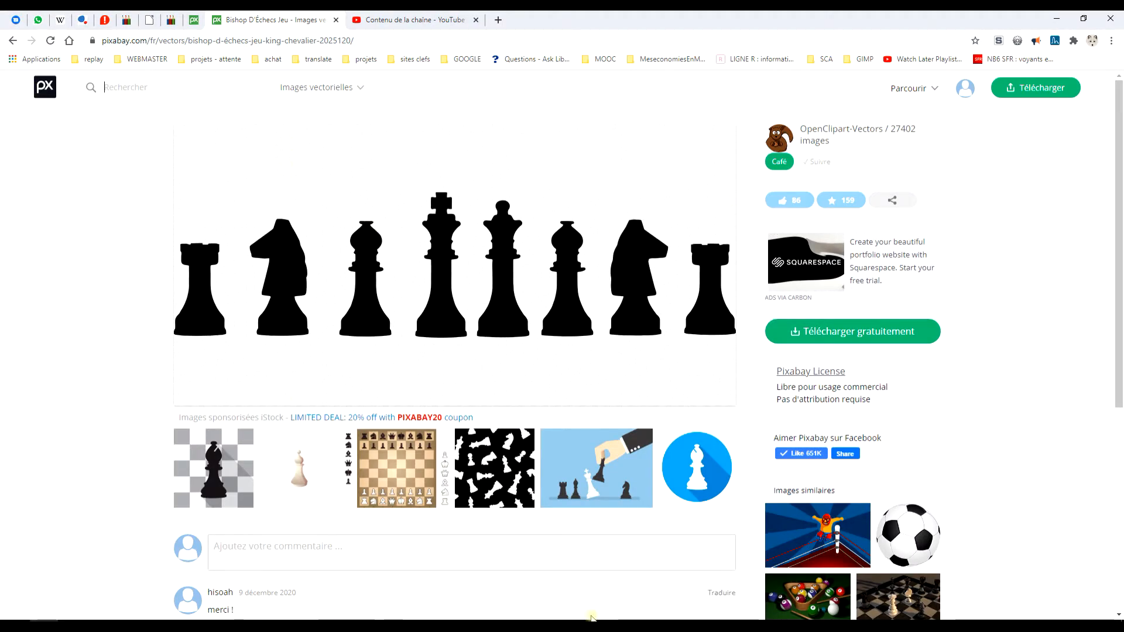
{"action": "key", "text": "alt+Tab"}
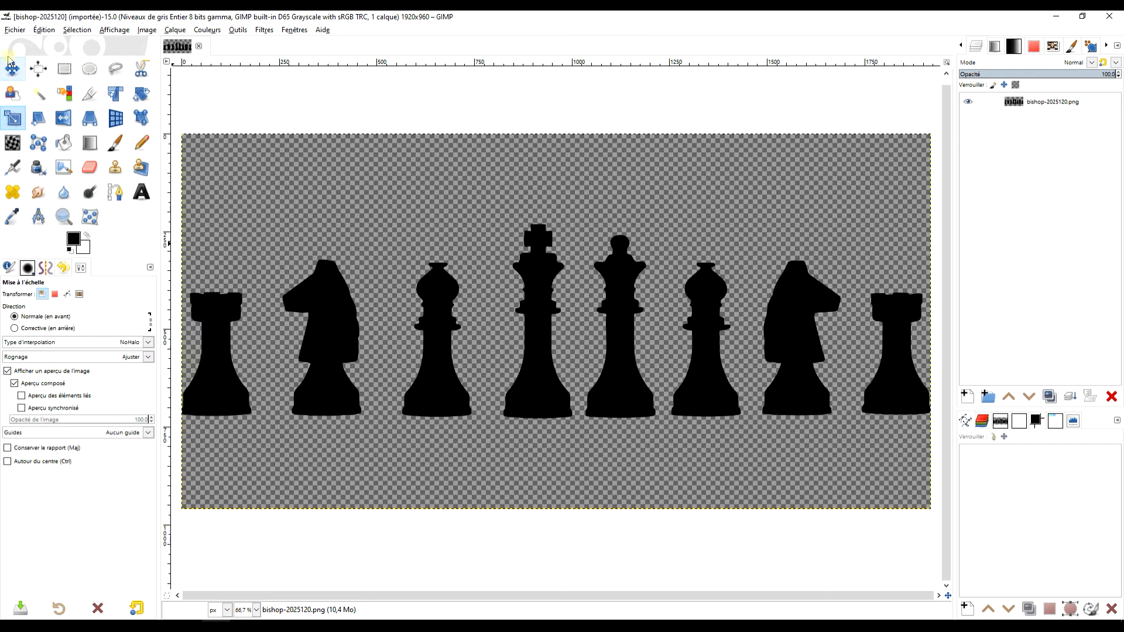
Copy the king silhouette using a contiguous selection and paste it as a new image
{"action": "left_click", "coordinate": [39, 94]}
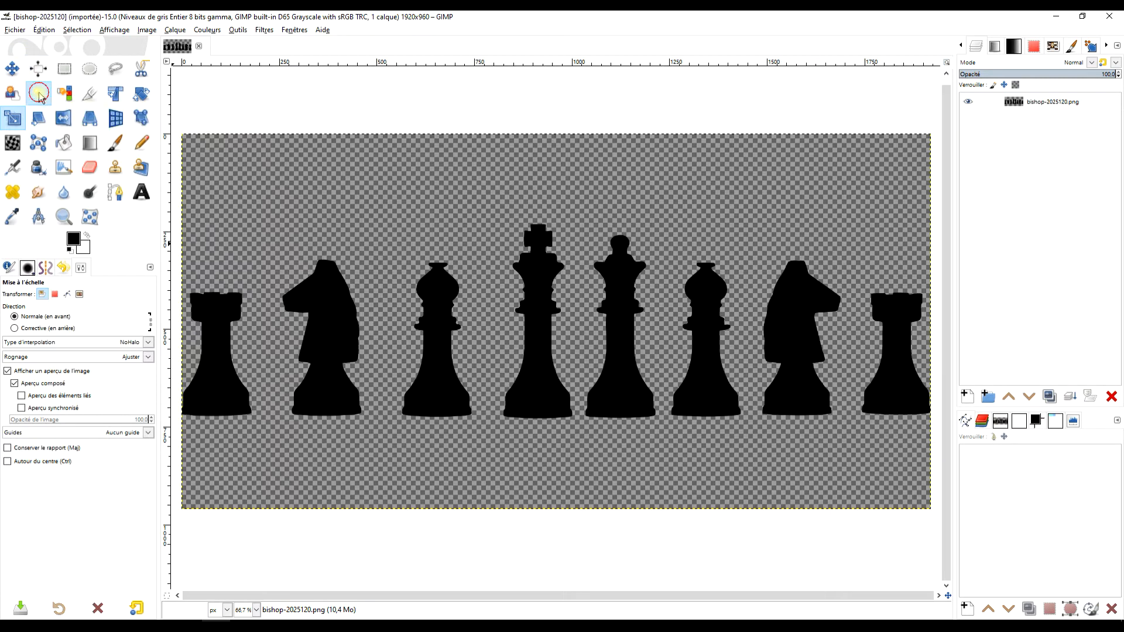
{"action": "left_click", "coordinate": [545, 293]}
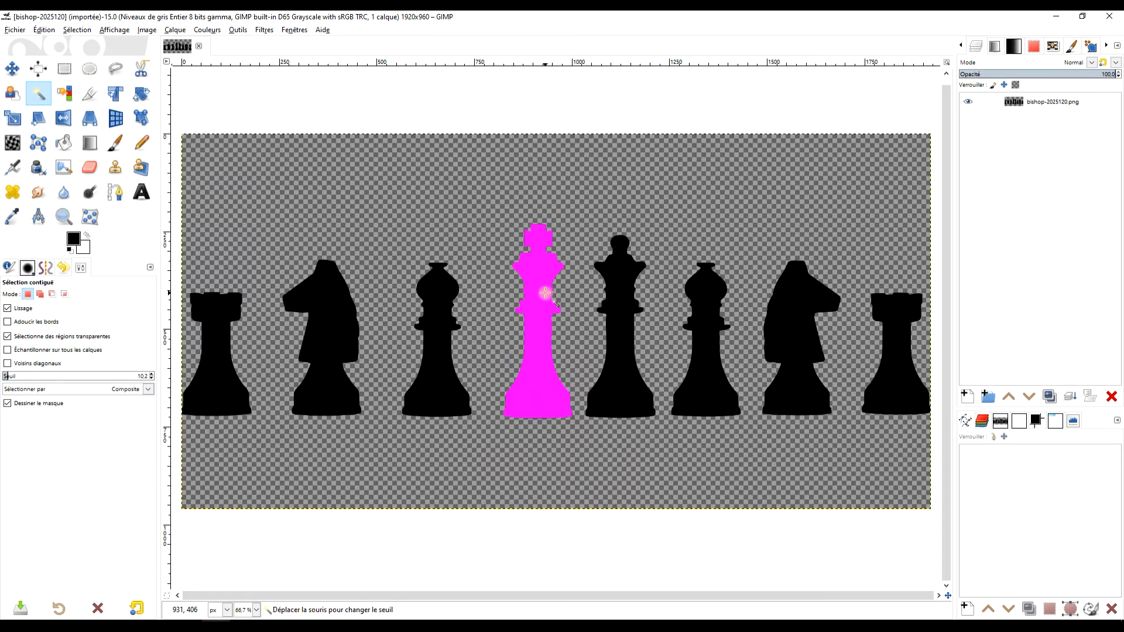
{"action": "left_click", "coordinate": [44, 30]}
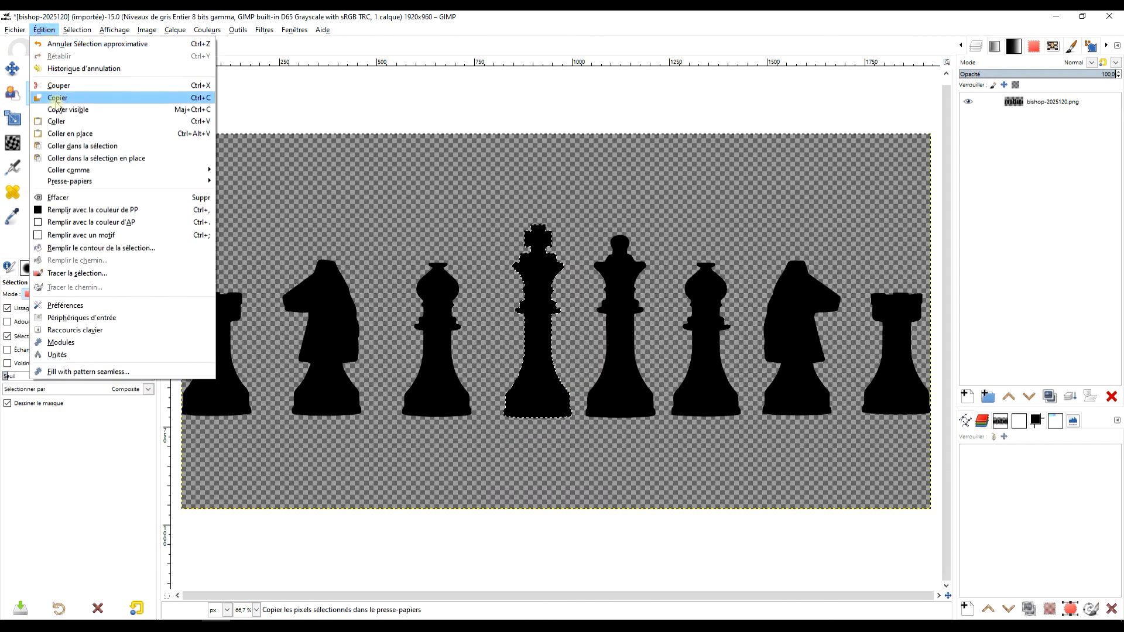
{"action": "left_click", "coordinate": [57, 104]}
{"action": "left_click", "coordinate": [44, 30]}
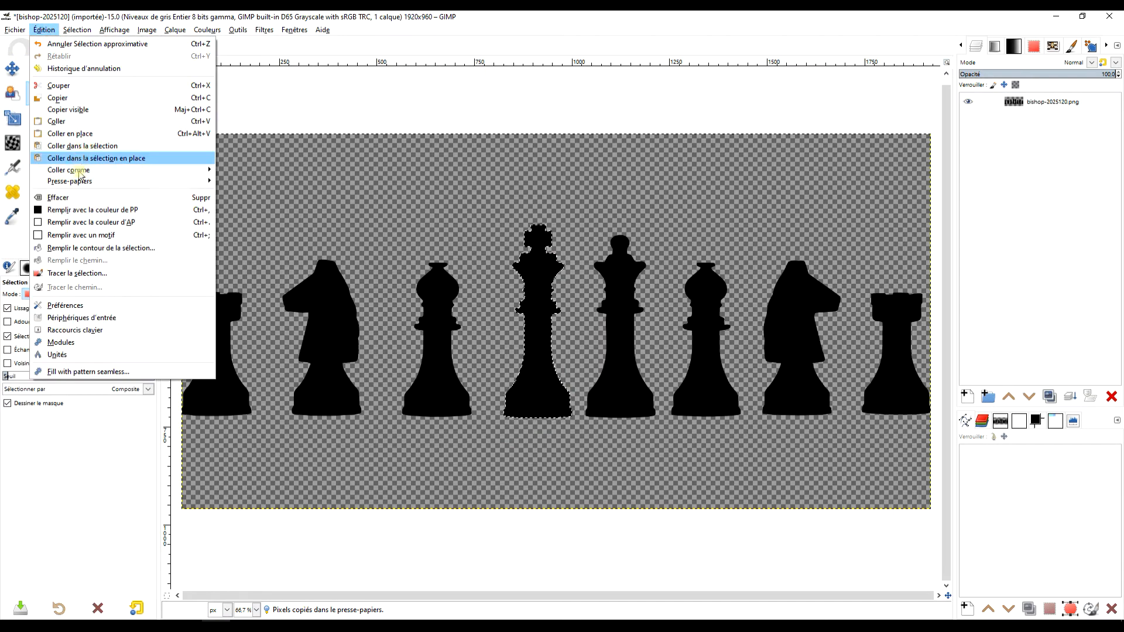
{"action": "mouse_move", "coordinate": [149, 170]}
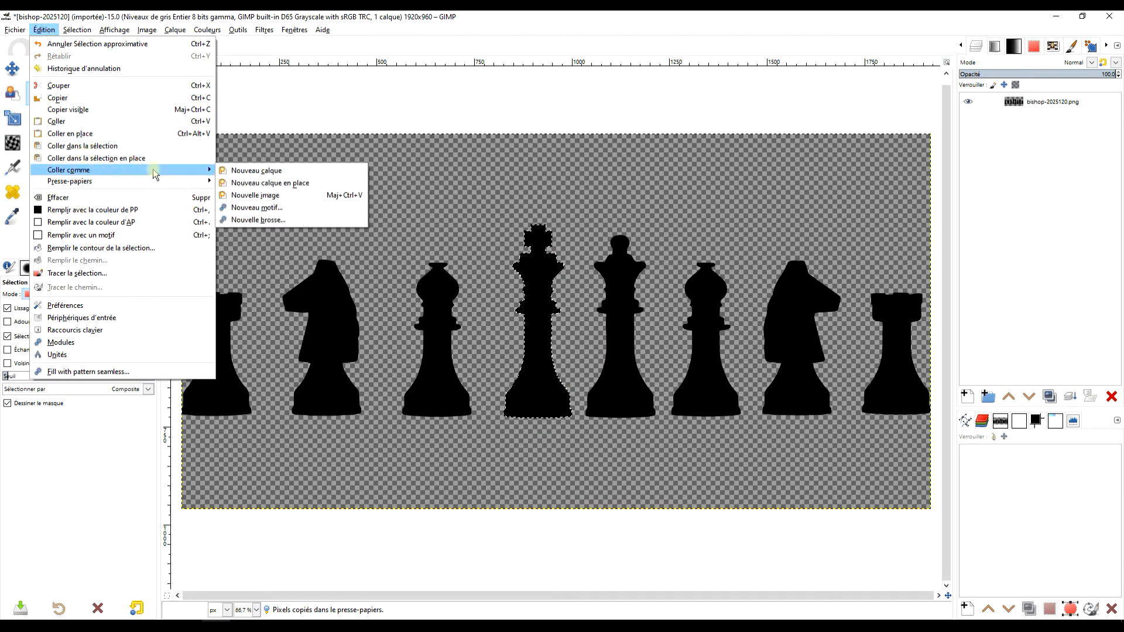
{"action": "left_click", "coordinate": [276, 196]}
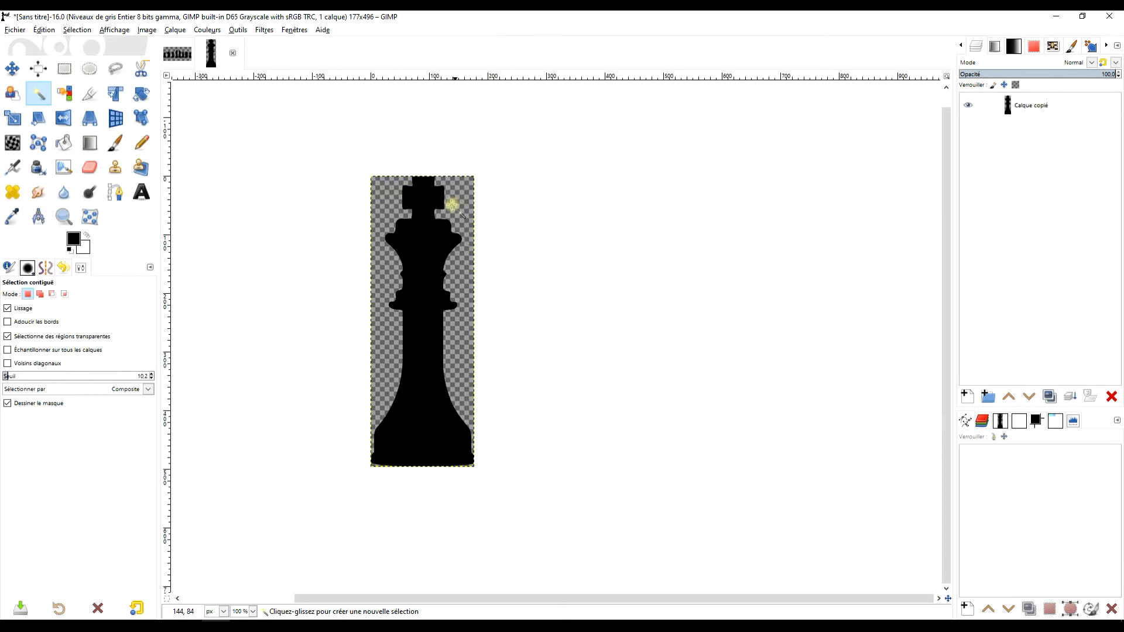
Draw a rectangular selection of 198 × 106 px around the cross on top of the king, down to its base
{"action": "left_click", "coordinate": [69, 71]}
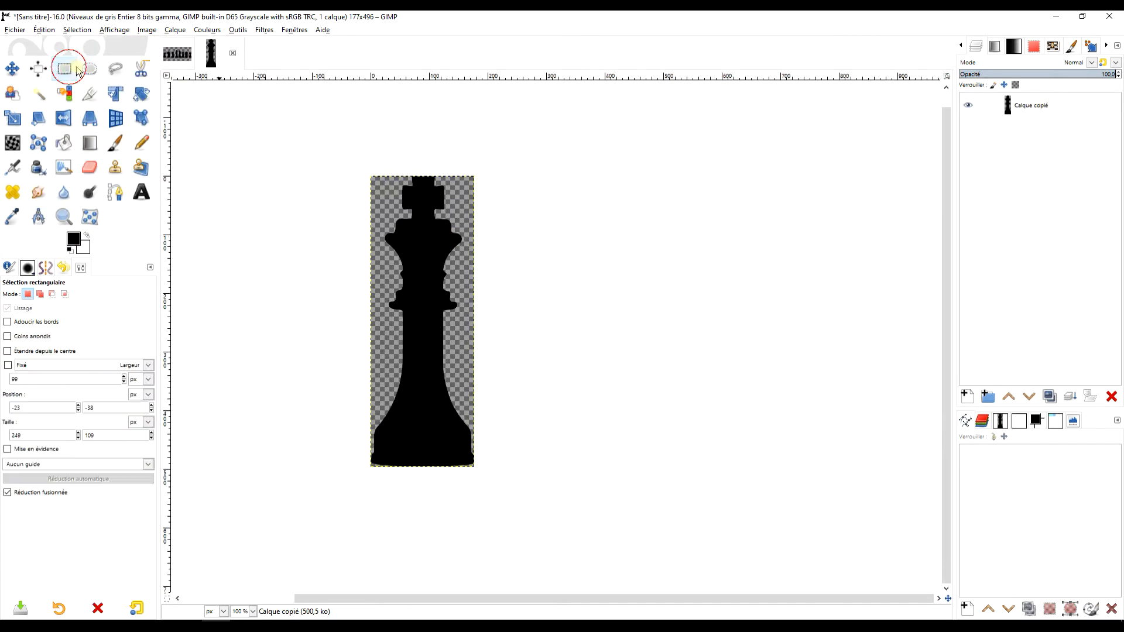
{"action": "left_click_drag", "start_coordinate": [371, 155], "coordinate": [481, 217]}
{"action": "scroll", "coordinate": [434, 187], "scroll_direction": "up", "scroll_amount": 3, "text": "ctrl"}
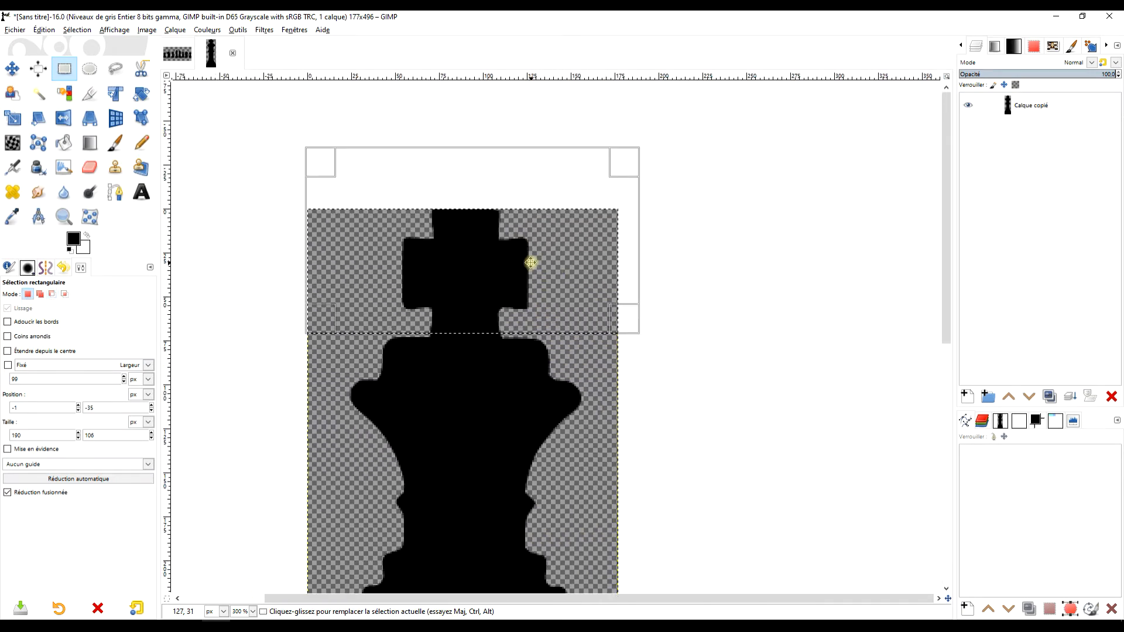
{"action": "left_click_drag", "start_coordinate": [453, 331], "coordinate": [462, 327]}
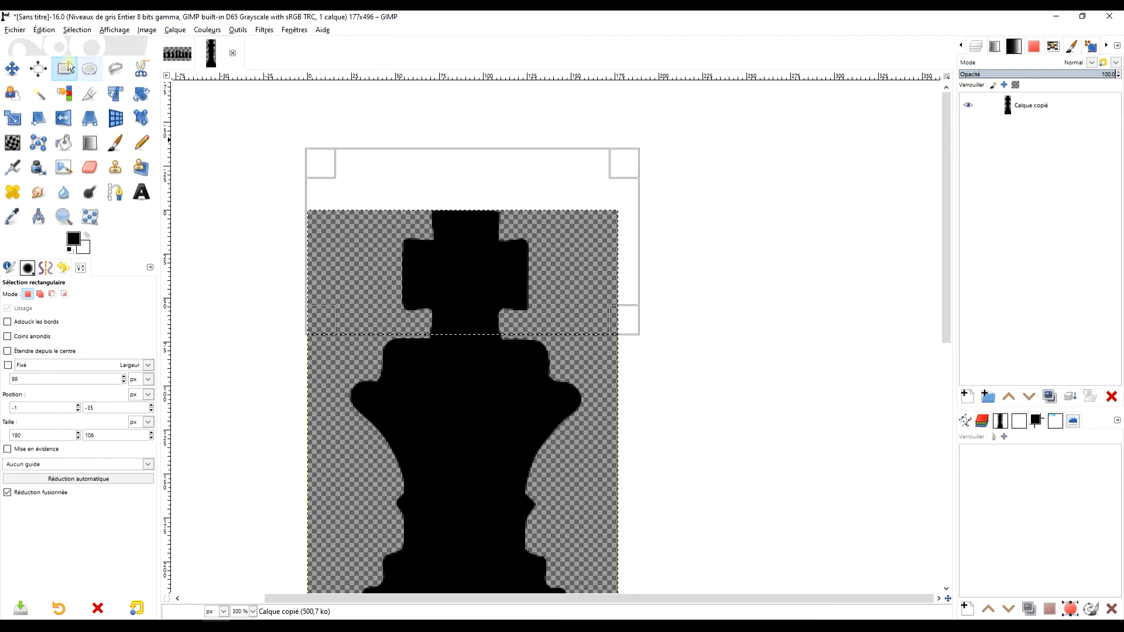
{"action": "left_click_drag", "start_coordinate": [324, 248], "coordinate": [310, 249]}
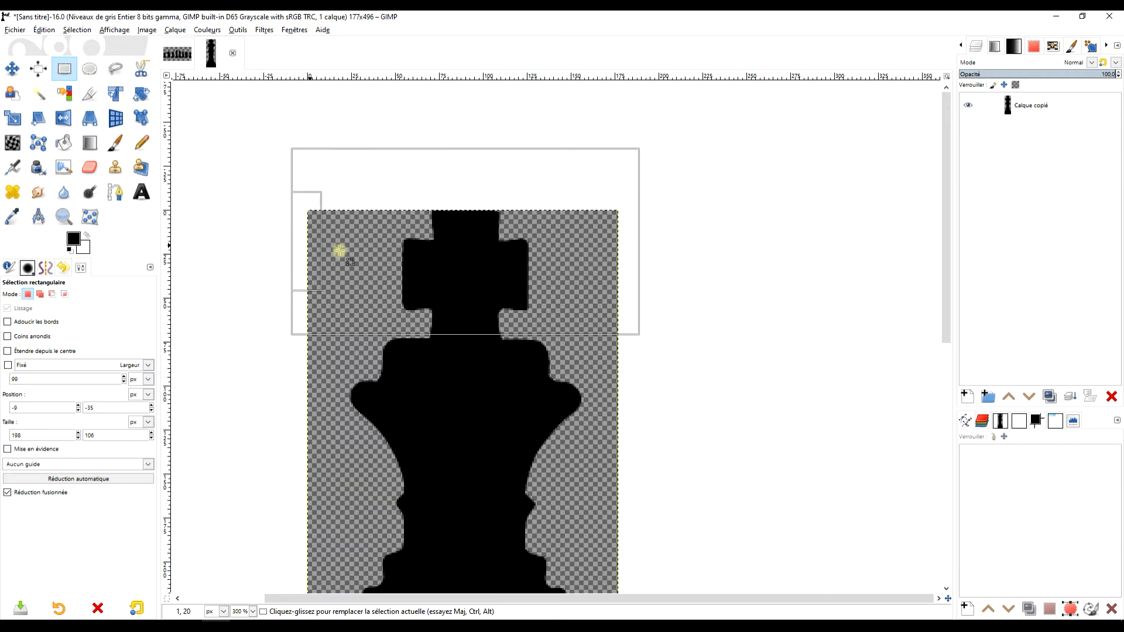
Cut the selected cross and paste it back onto a new layer of its own
{"action": "left_click", "coordinate": [44, 30]}
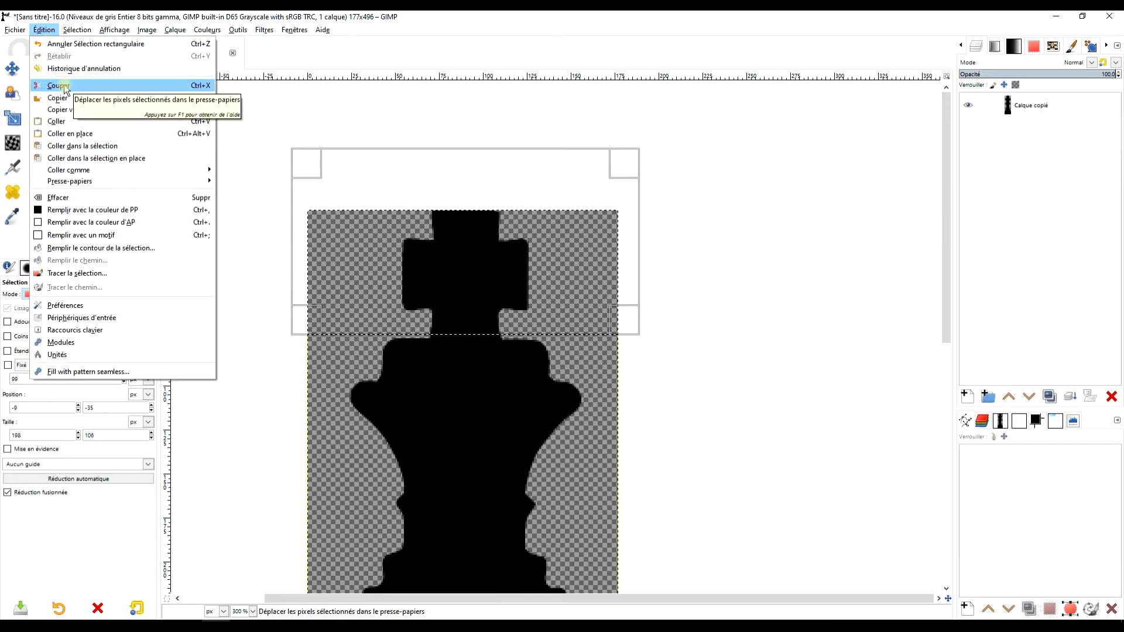
{"action": "left_click", "coordinate": [67, 87]}
{"action": "left_click", "coordinate": [53, 30]}
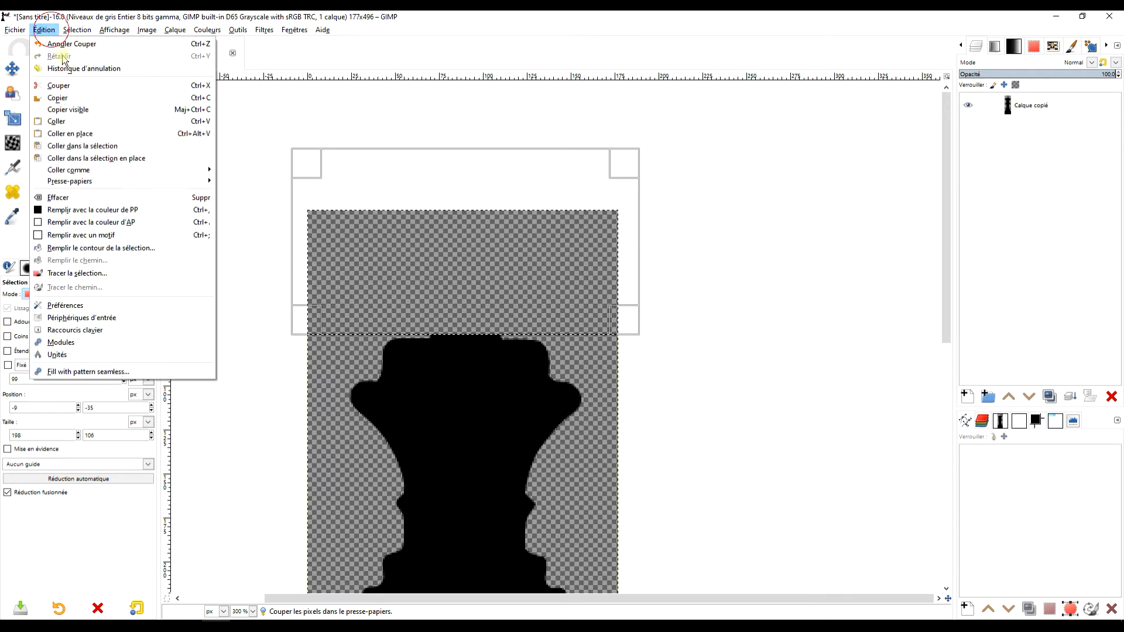
{"action": "left_click", "coordinate": [82, 123]}
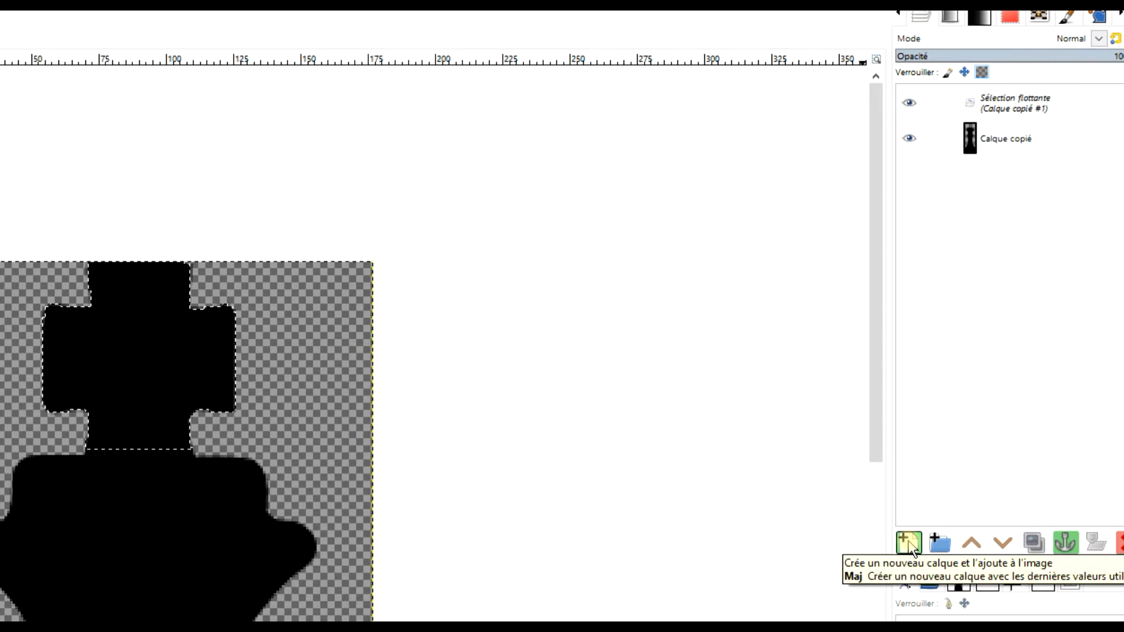
{"action": "left_click", "coordinate": [910, 543]}
Rename the cross layer CROIX and the king's body layer ROI
{"action": "double_click", "coordinate": [1009, 104]}
{"action": "type", "text": "CROIX"}
{"action": "key", "text": "Return"}
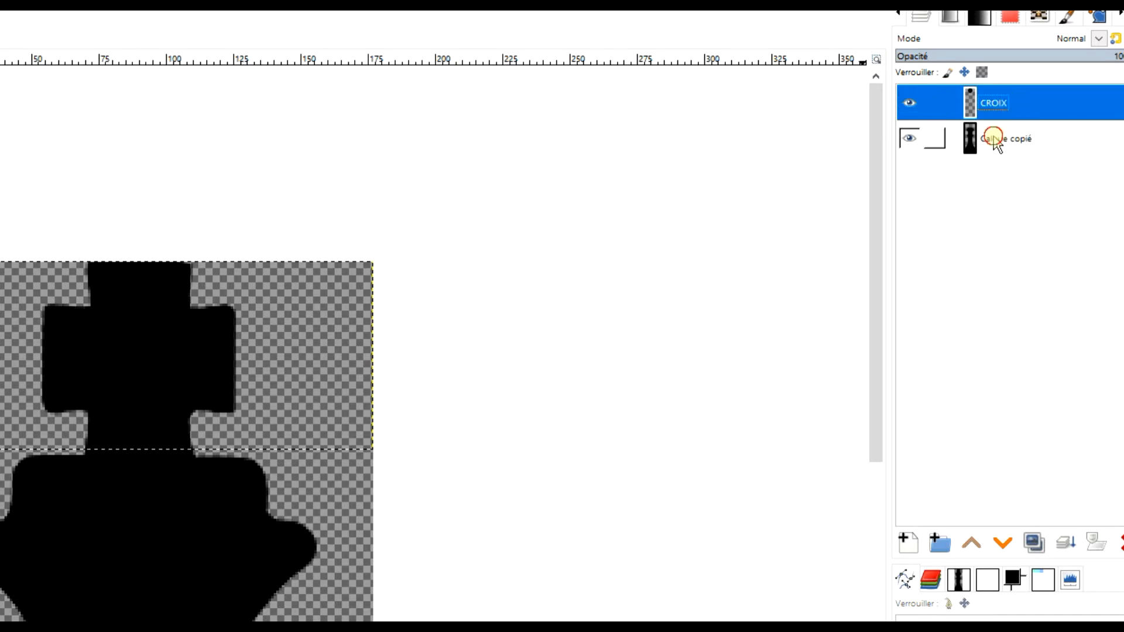
{"action": "double_click", "coordinate": [995, 137]}
{"action": "type", "text": "RO"}
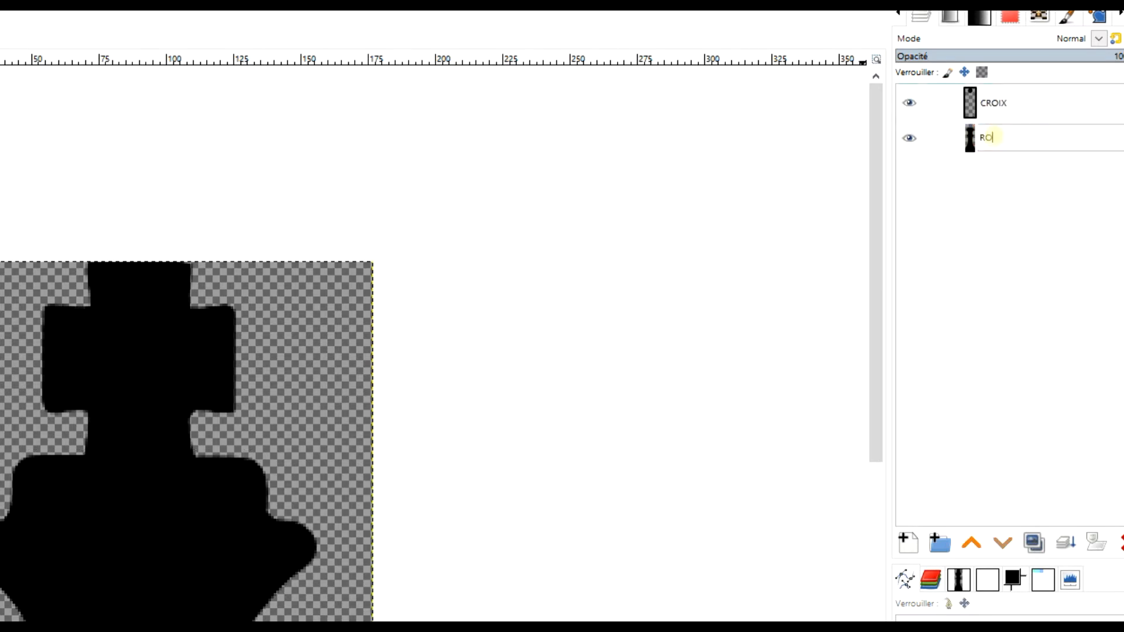
{"action": "type", "text": "I"}
{"action": "key", "text": "Return"}
Hide the CROIX layer and make the ROI layer active
{"action": "left_click_drag", "start_coordinate": [318, 422], "coordinate": [359, 194]}
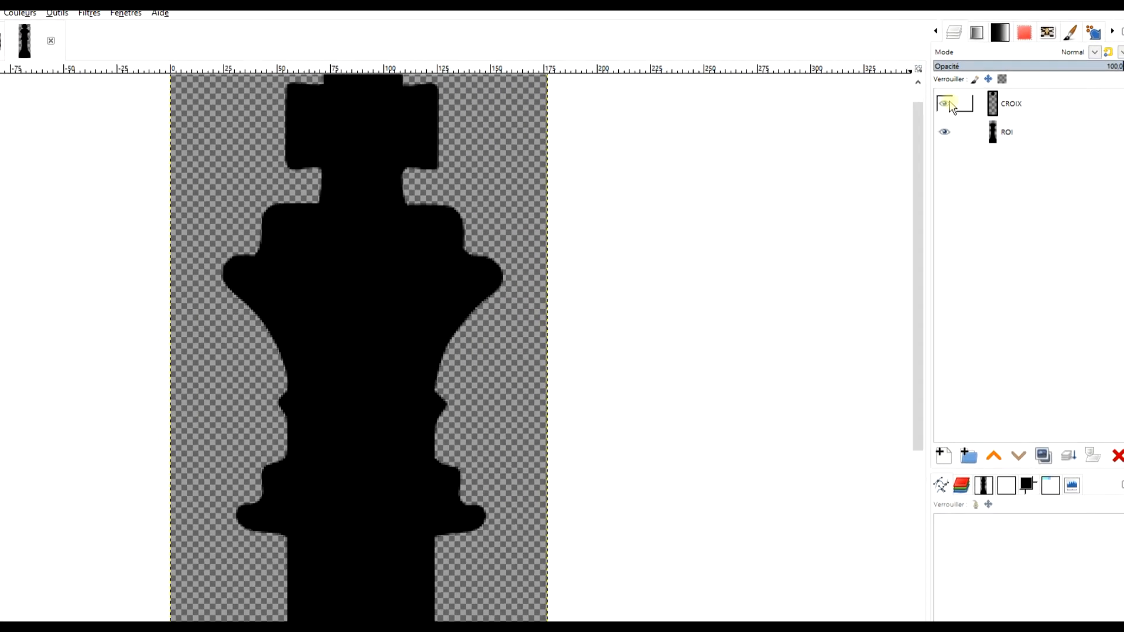
{"action": "left_click", "coordinate": [909, 103]}
{"action": "left_click", "coordinate": [989, 139]}
{"action": "scroll", "coordinate": [684, 266], "scroll_direction": "down", "scroll_amount": 2}
{"action": "left_click_drag", "start_coordinate": [671, 300], "coordinate": [443, 241]}
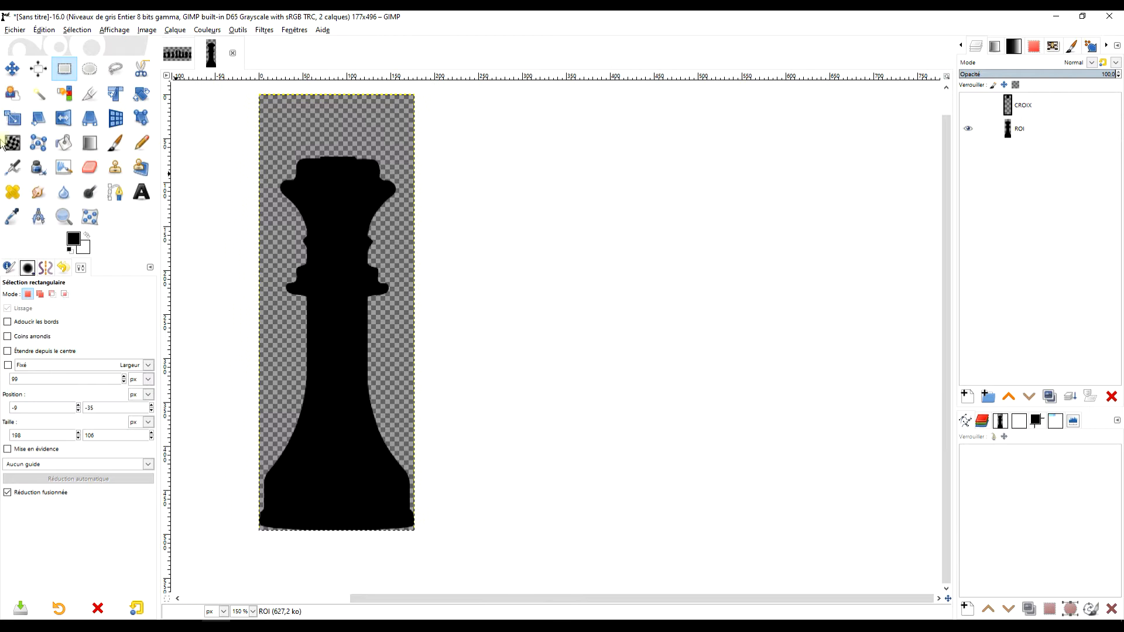
Move the ROI layer about 88 px left so half the silhouette leaves the canvas, and fit the layer to the image size
{"action": "left_click", "coordinate": [13, 70]}
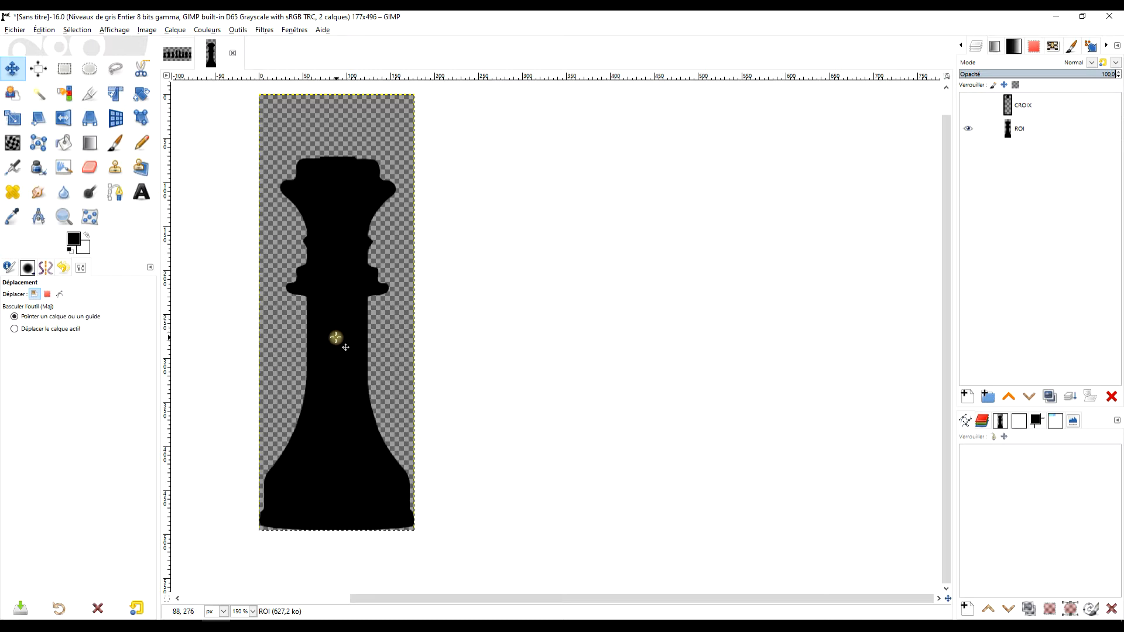
{"action": "left_click_drag", "start_coordinate": [345, 295], "coordinate": [269, 286]}
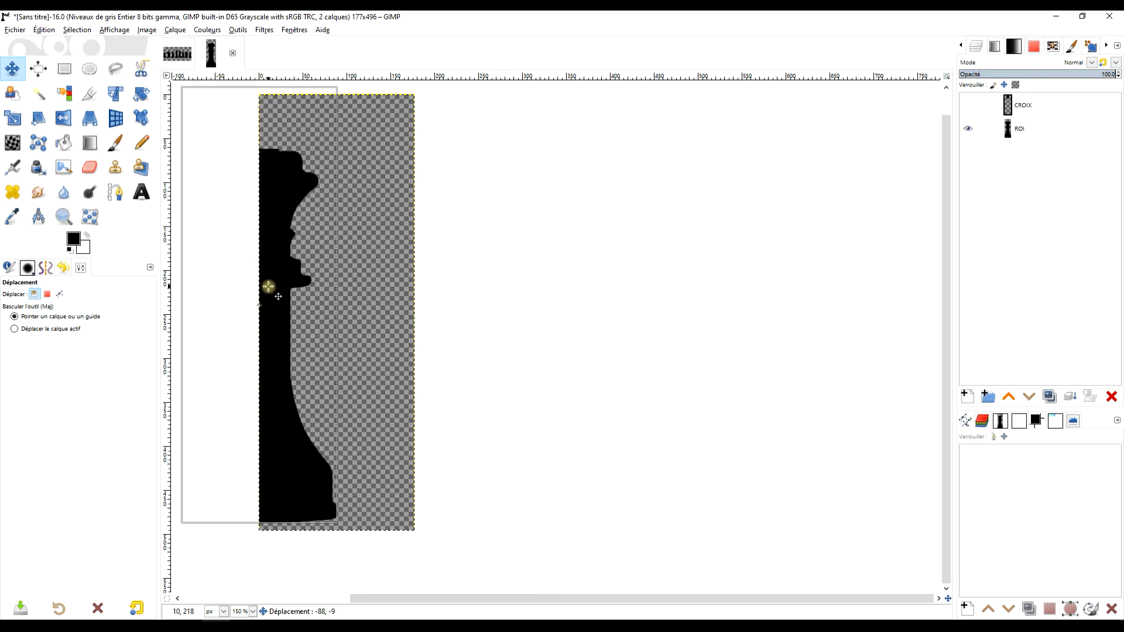
{"action": "left_click", "coordinate": [277, 238]}
{"action": "left_click_drag", "start_coordinate": [277, 238], "coordinate": [278, 240]}
{"action": "right_click", "coordinate": [1012, 131]}
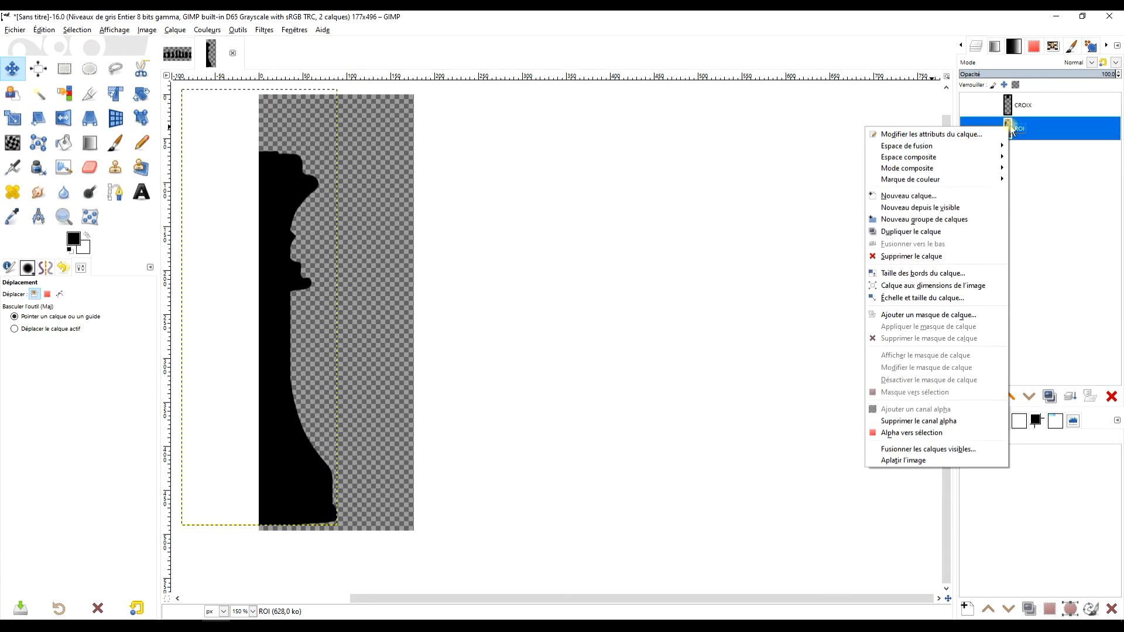
{"action": "left_click", "coordinate": [961, 287]}
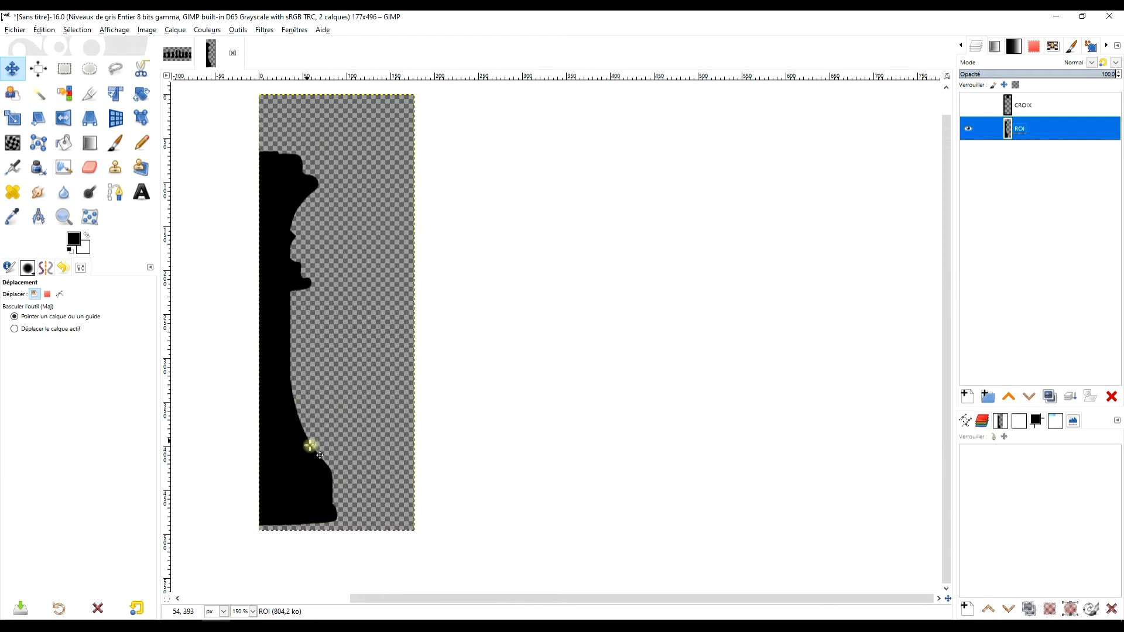
Open the G'MIC-Qt filters, search for 3d and choose the 3D Lathing rendering filter for the ROI layer
{"action": "left_click_drag", "start_coordinate": [452, 308], "coordinate": [520, 289]}
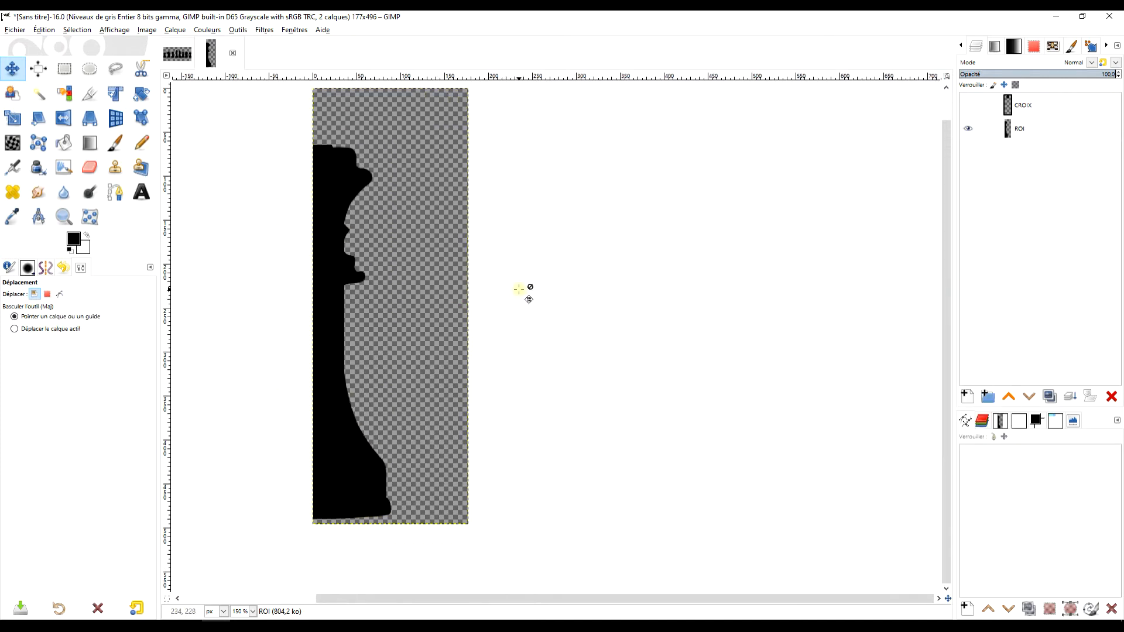
{"action": "left_click", "coordinate": [269, 31]}
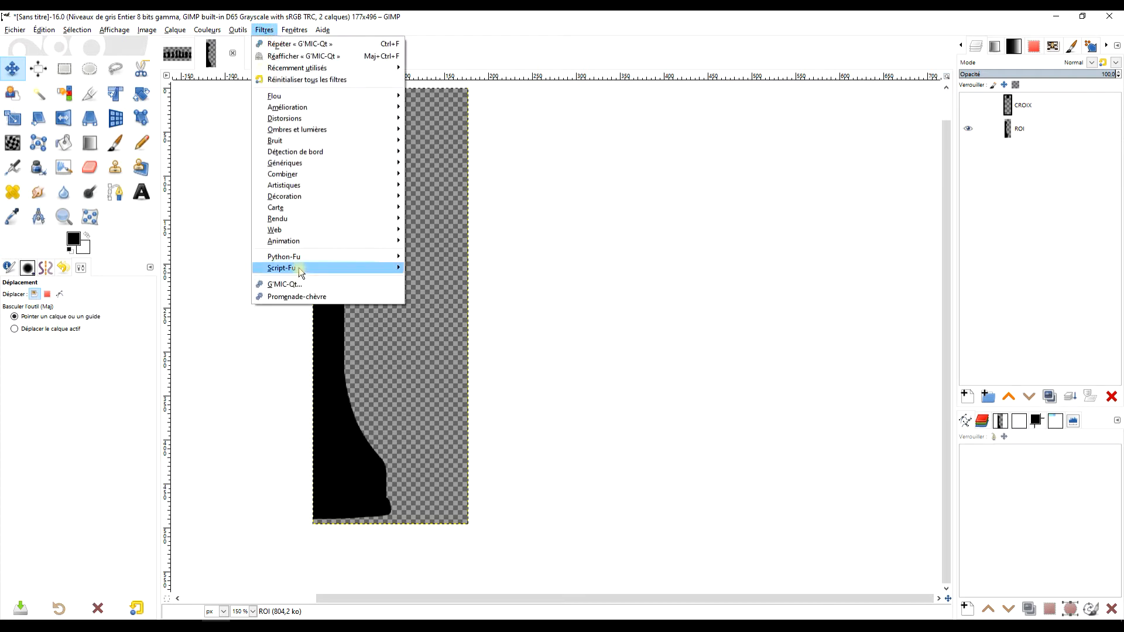
{"action": "left_click", "coordinate": [281, 284]}
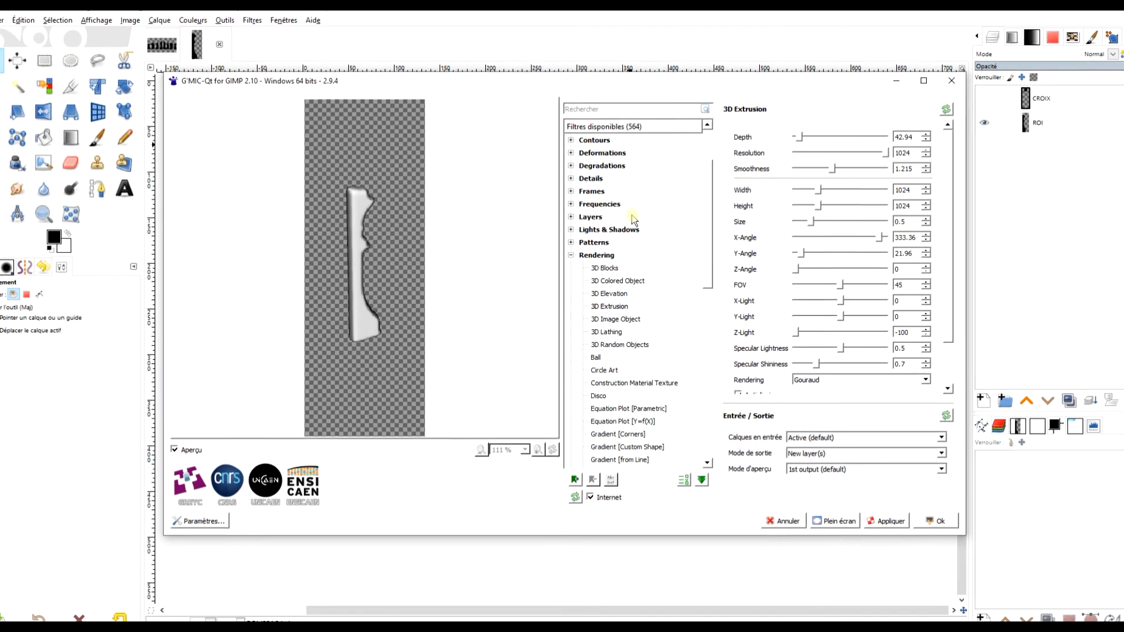
{"action": "left_click", "coordinate": [621, 105]}
{"action": "type", "text": "3d"}
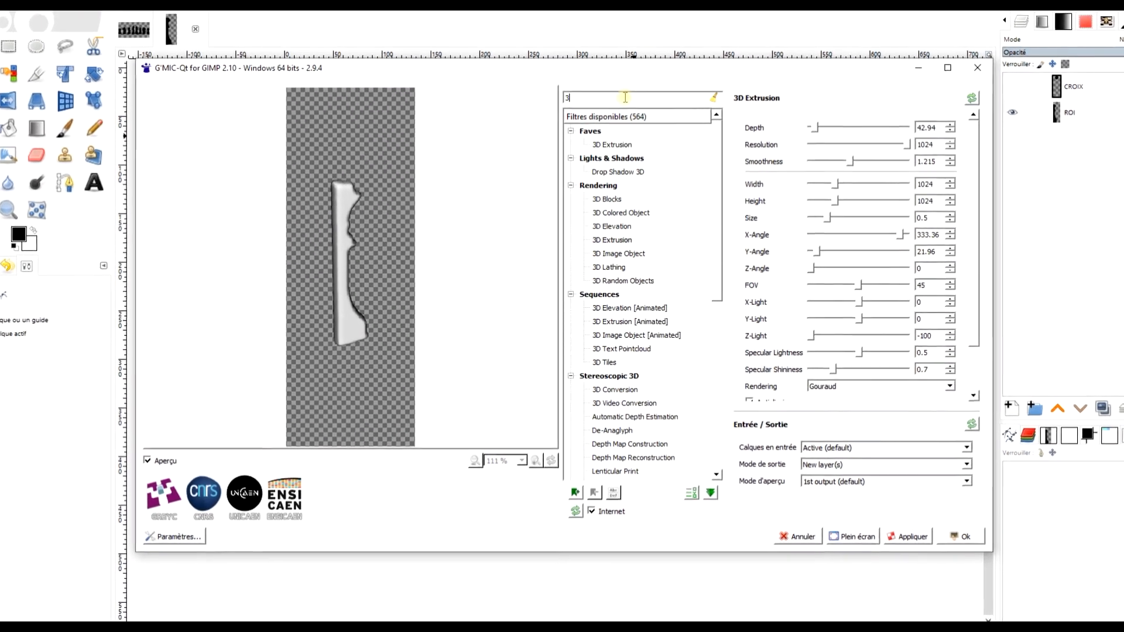
{"action": "left_click", "coordinate": [616, 267]}
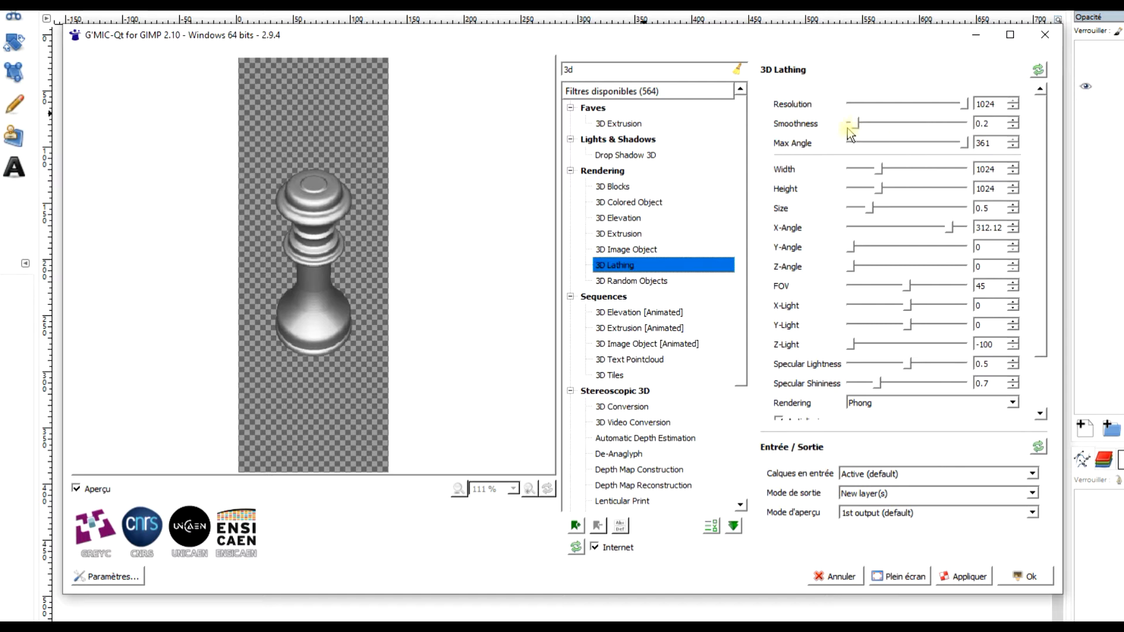
Set the lathing smoothness to 0.265 and the X-Angle to 312.12, and apply the filter with output to a new layer
{"action": "left_click_drag", "start_coordinate": [855, 125], "coordinate": [859, 124]}
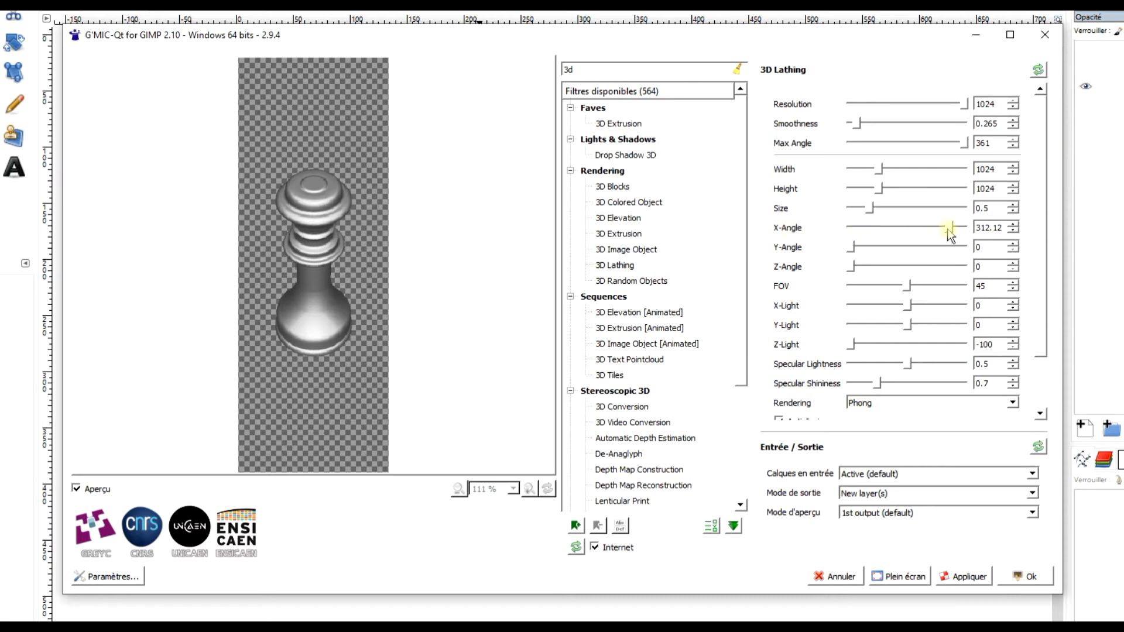
{"action": "left_click", "coordinate": [1013, 232]}
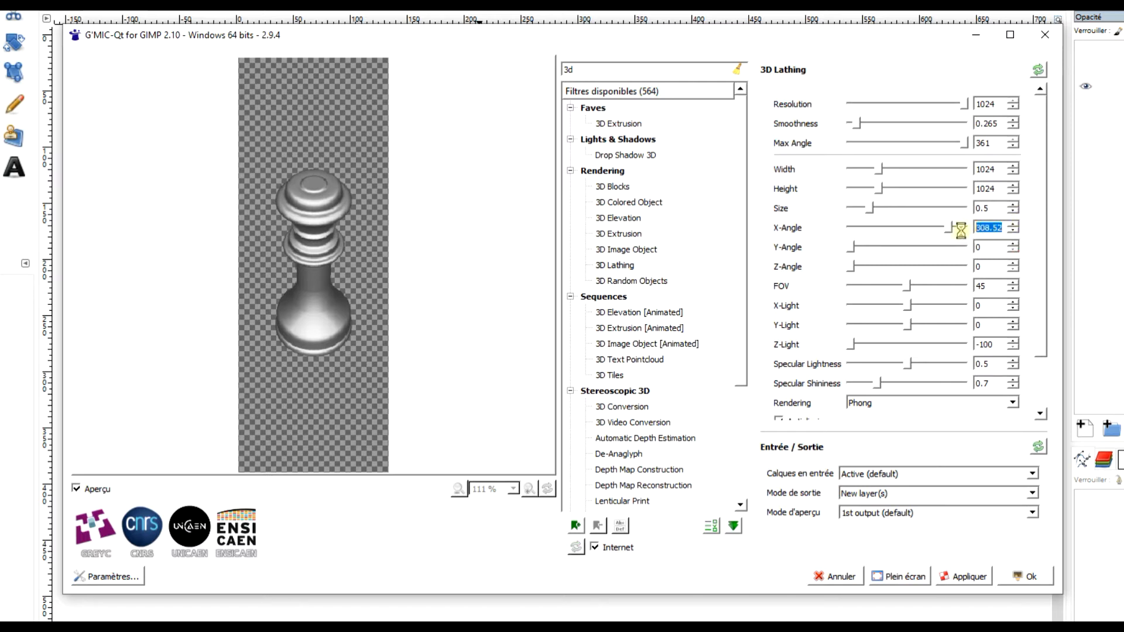
{"action": "left_click", "coordinate": [1013, 224]}
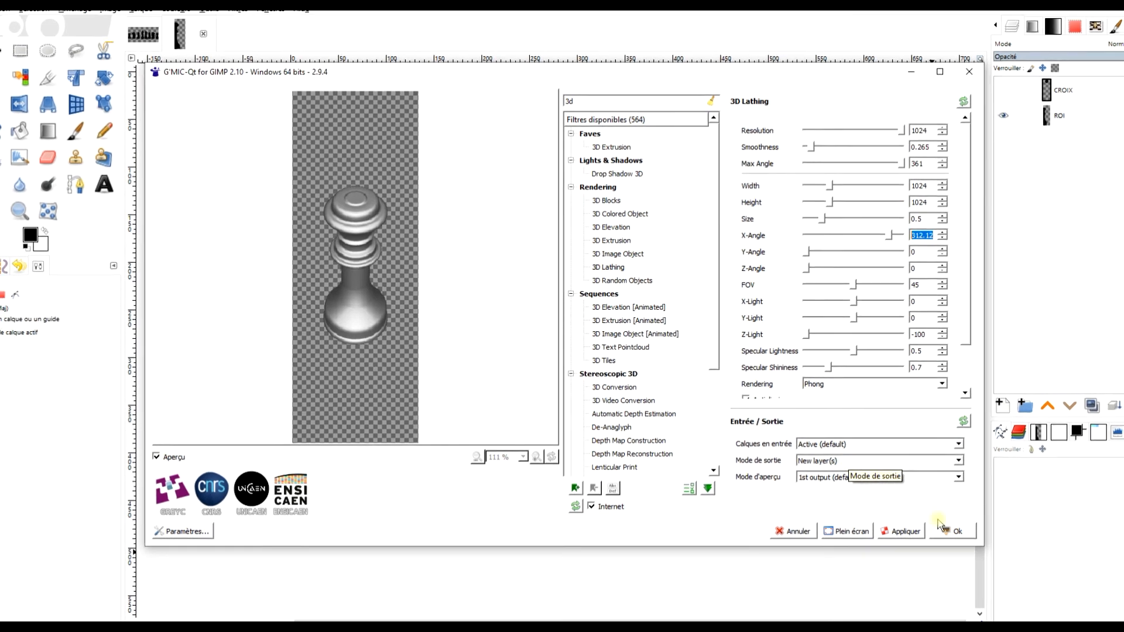
{"action": "left_click", "coordinate": [942, 529]}
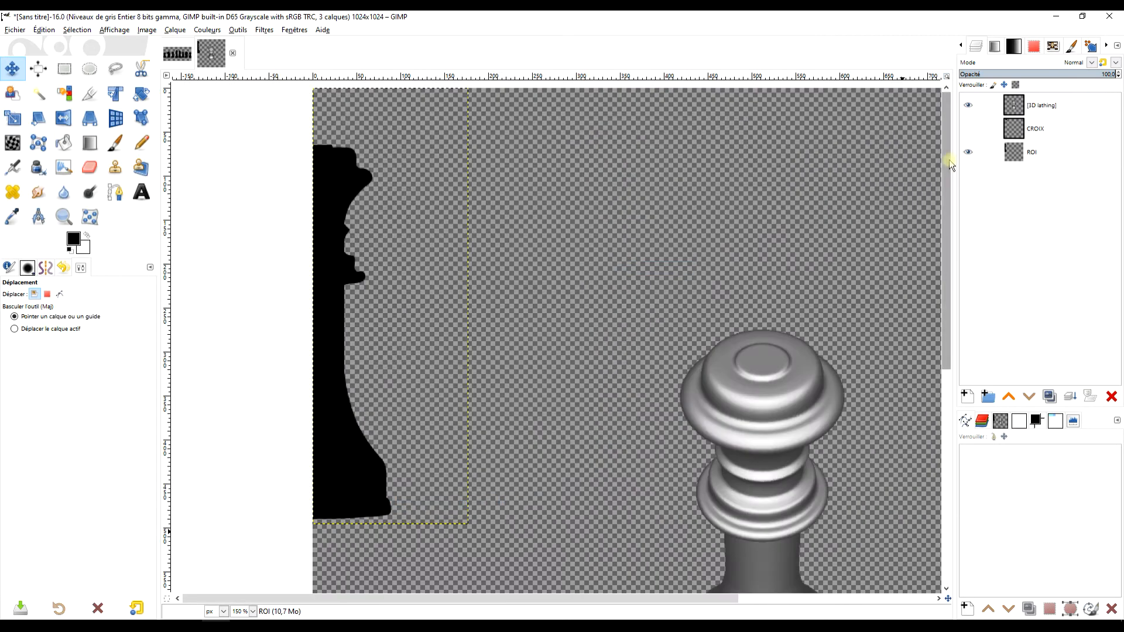
{"action": "scroll", "coordinate": [753, 201], "scroll_direction": "down", "scroll_amount": 3, "text": "ctrl"}
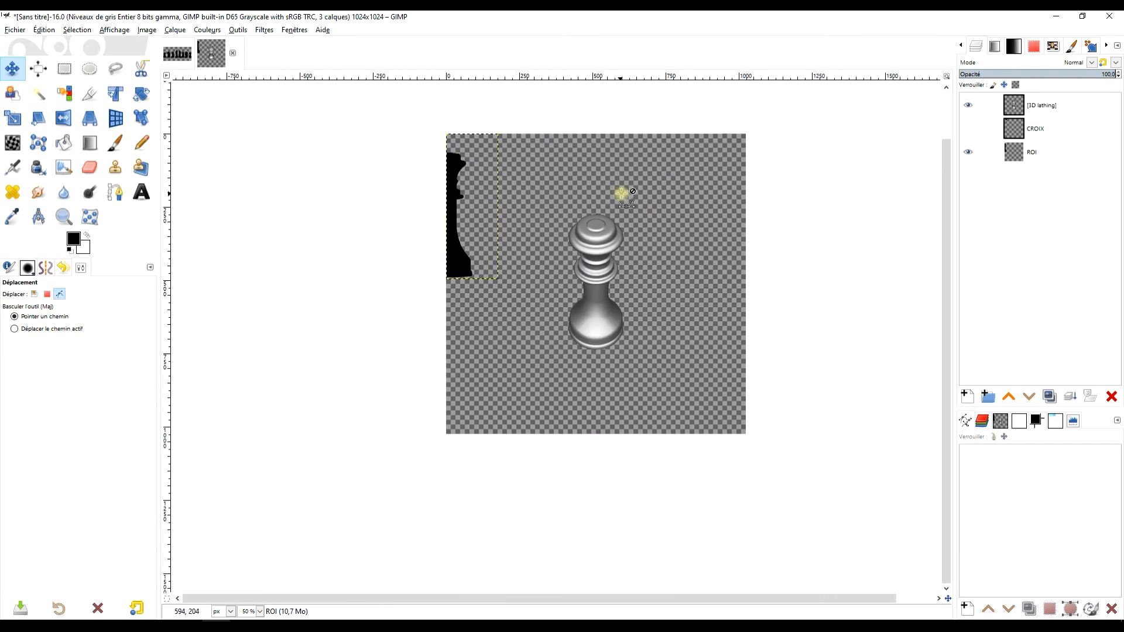
Rename the [3D lathing] layer as ROI 3D
{"action": "scroll", "coordinate": [621, 194], "scroll_direction": "up", "scroll_amount": 1, "text": "ctrl"}
{"action": "left_click_drag", "start_coordinate": [666, 208], "coordinate": [605, 222]}
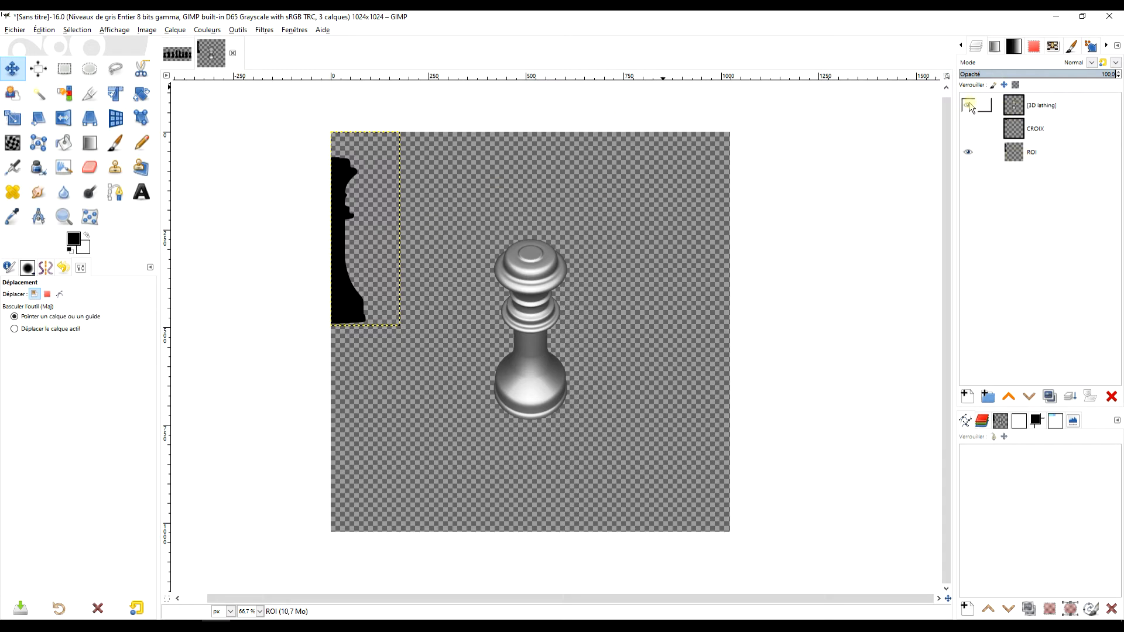
{"action": "double_click", "coordinate": [1034, 106]}
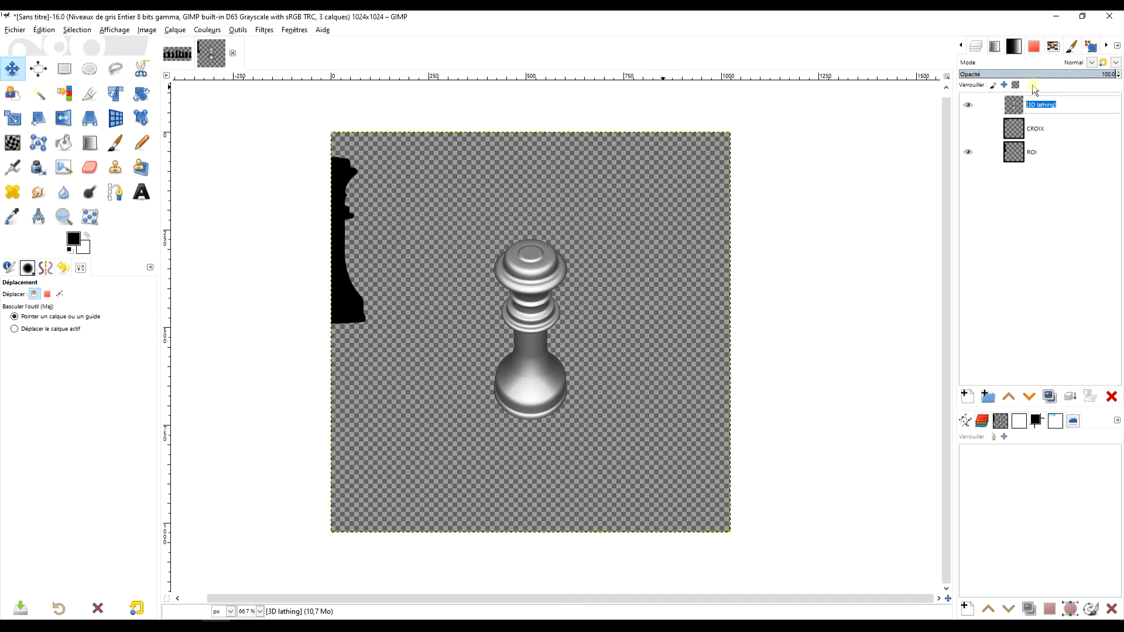
{"action": "type", "text": "roi"}
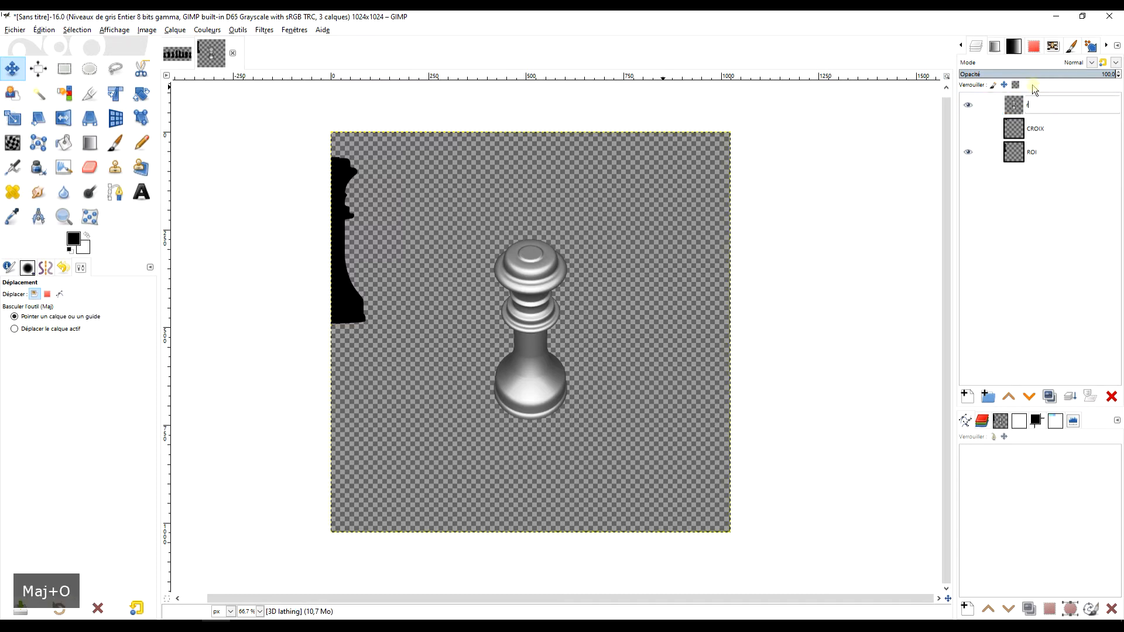
{"action": "key", "text": "Caps_Lock"}
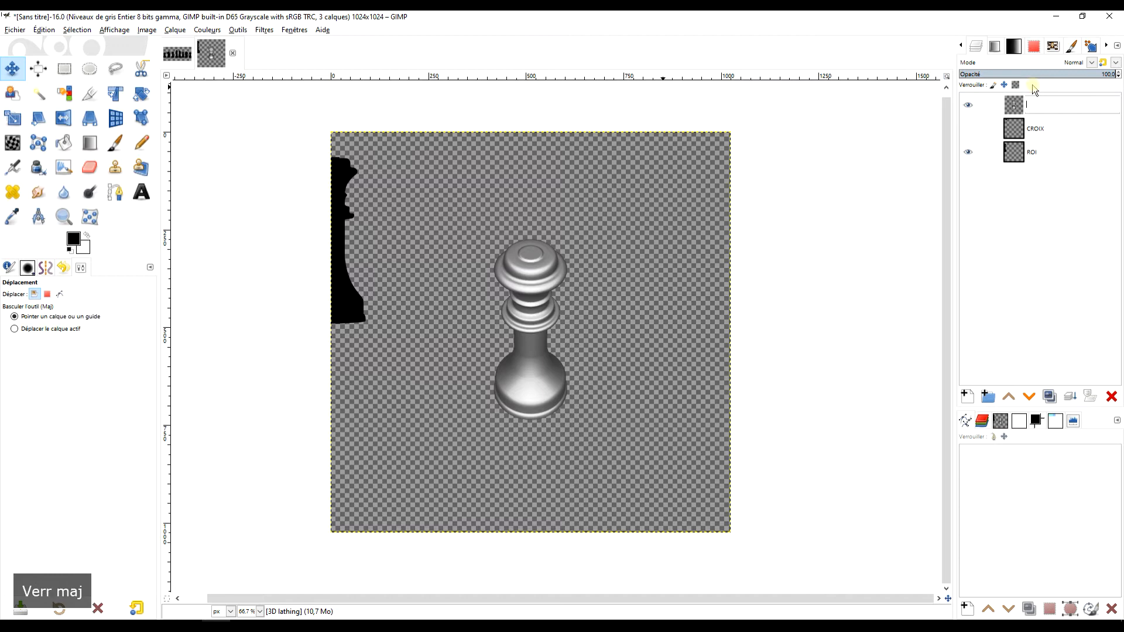
{"action": "type", "text": "roi"}
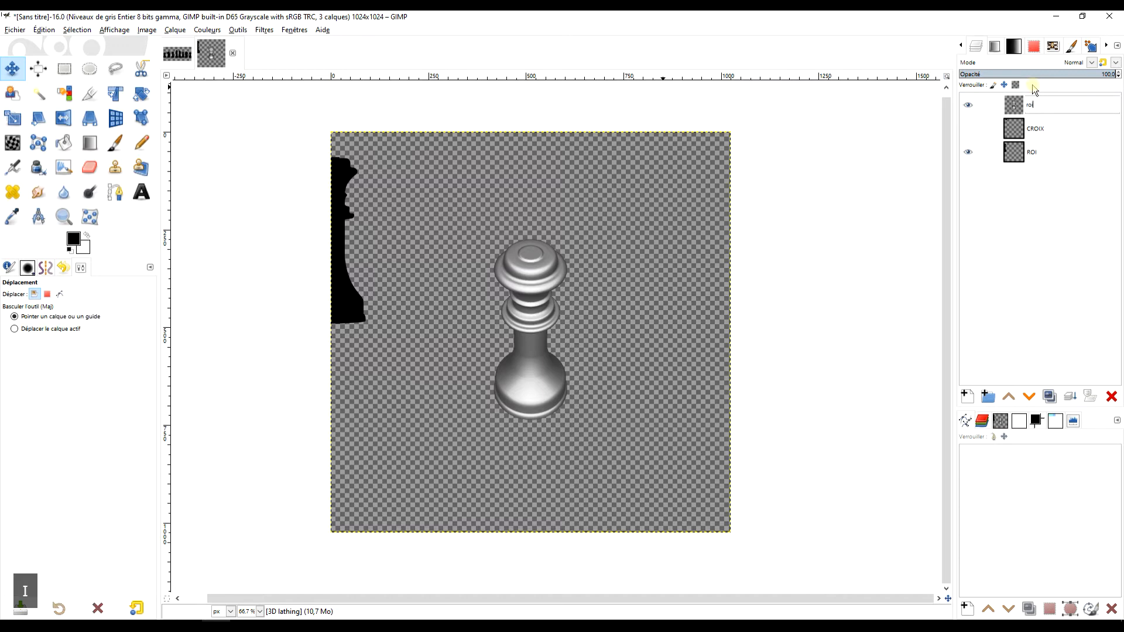
{"action": "key", "text": "BackSpace"}
{"action": "key", "text": "BackSpace"}
{"action": "key", "text": "Caps_Lock"}
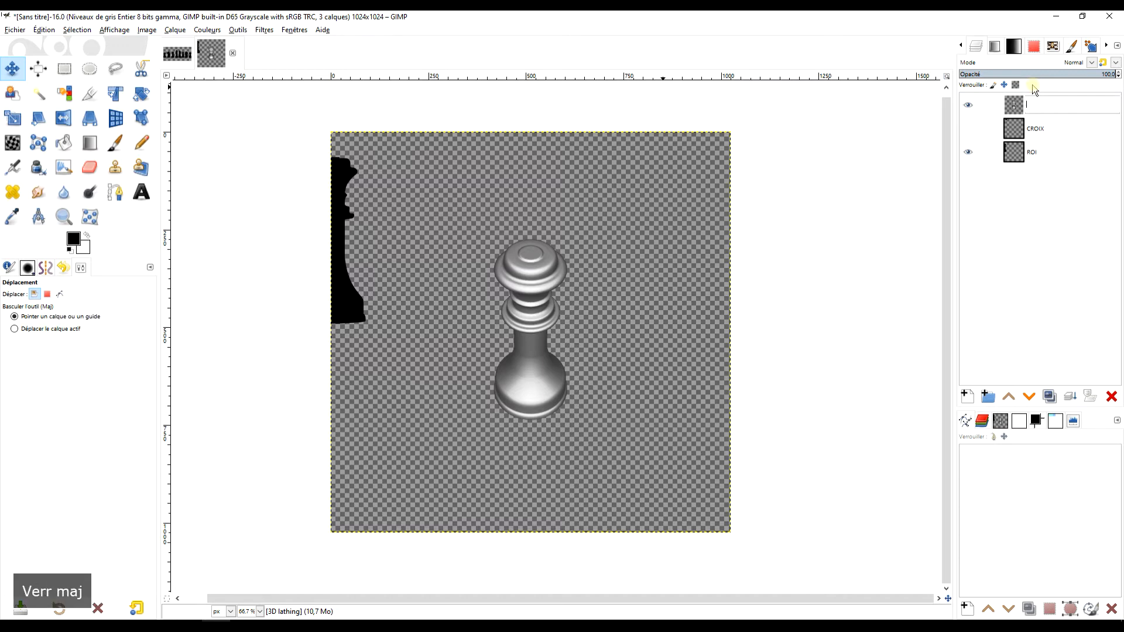
{"action": "type", "text": "ROI 3"}
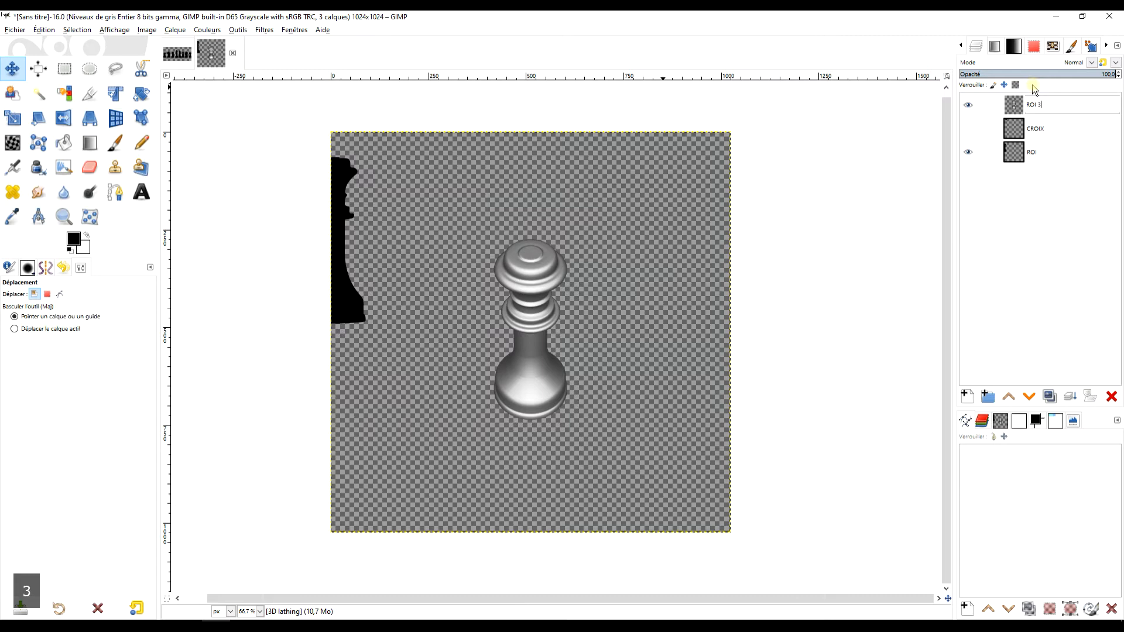
{"action": "key", "text": "shift+d"}
{"action": "key", "text": "BackSpace"}
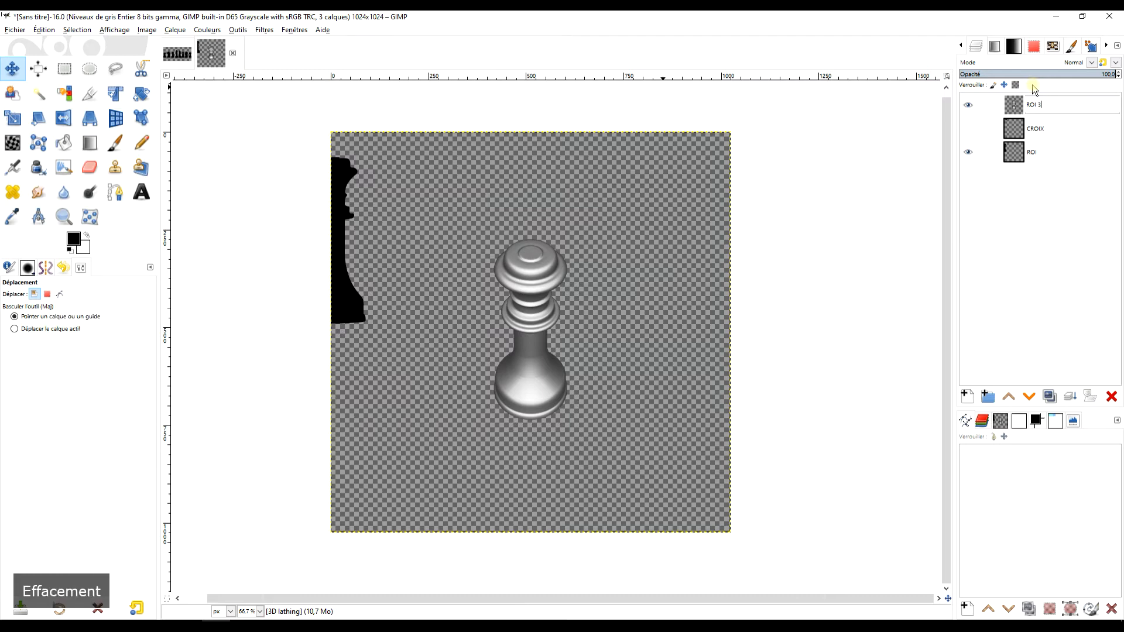
{"action": "type", "text": "D"}
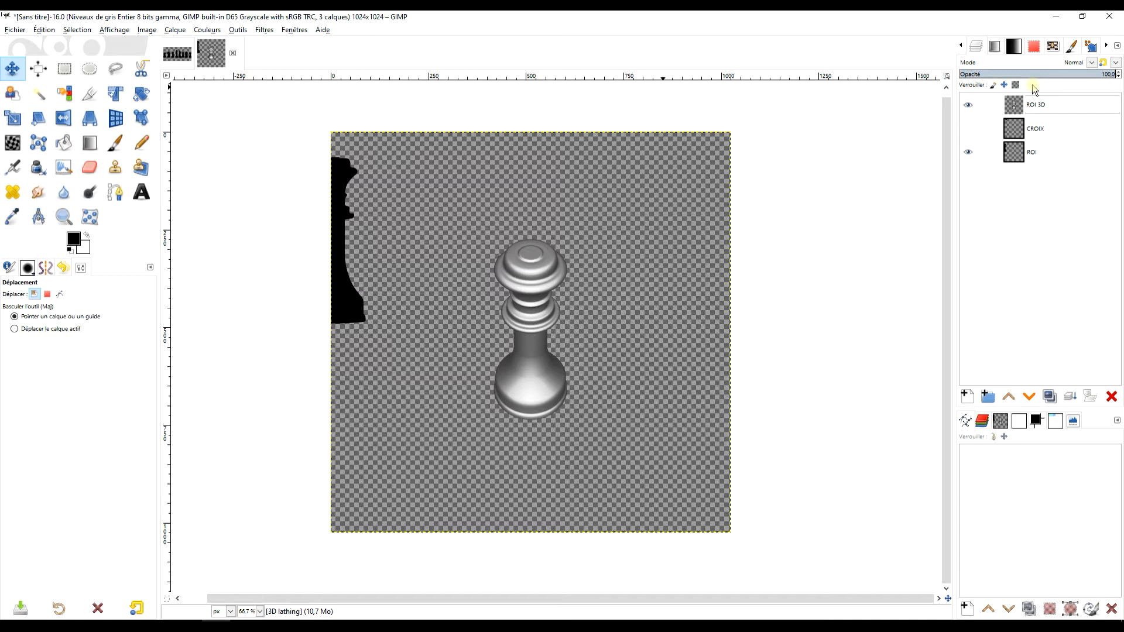
{"action": "key", "text": "Return"}
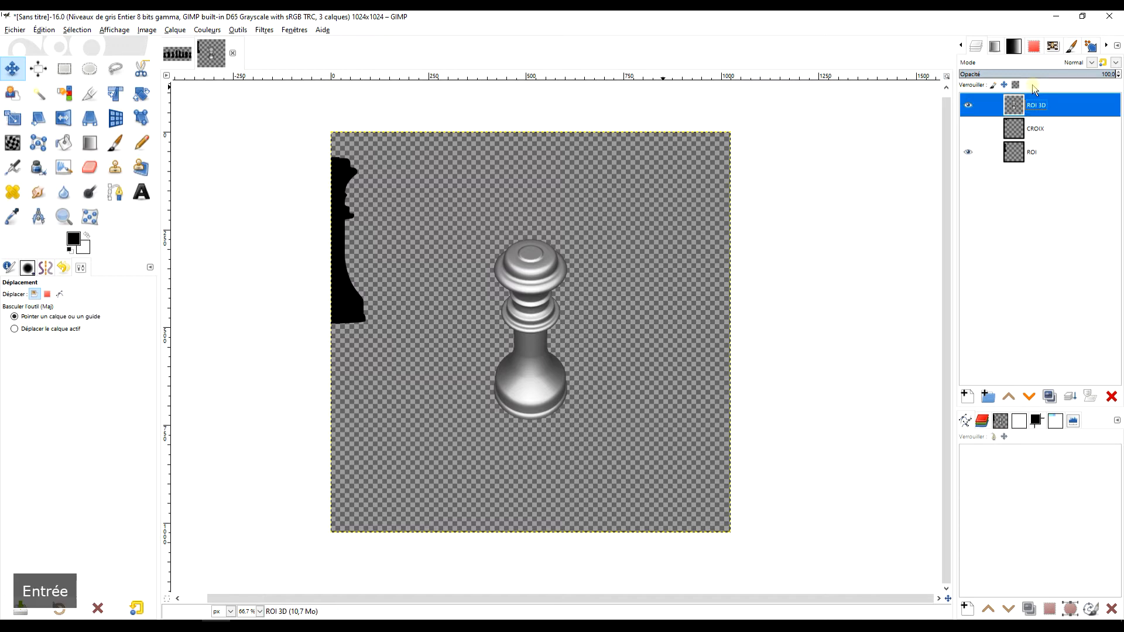
Flip the ROI layer vertically and rerun the 3D Lathing filter on it with the same settings
{"action": "left_click", "coordinate": [61, 121]}
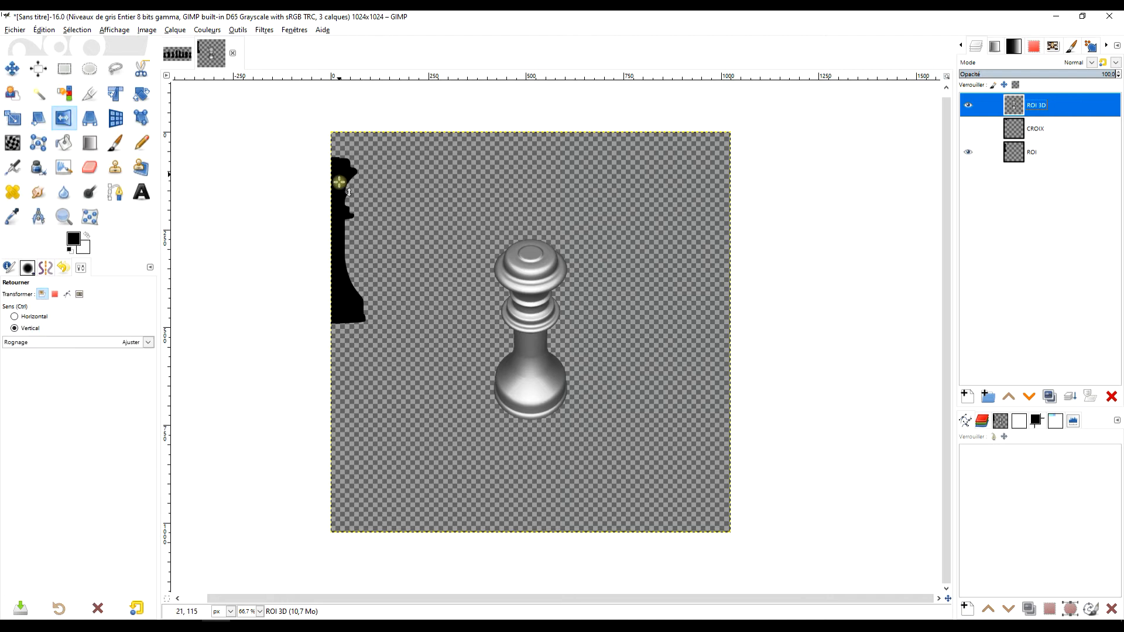
{"action": "left_click", "coordinate": [1054, 148]}
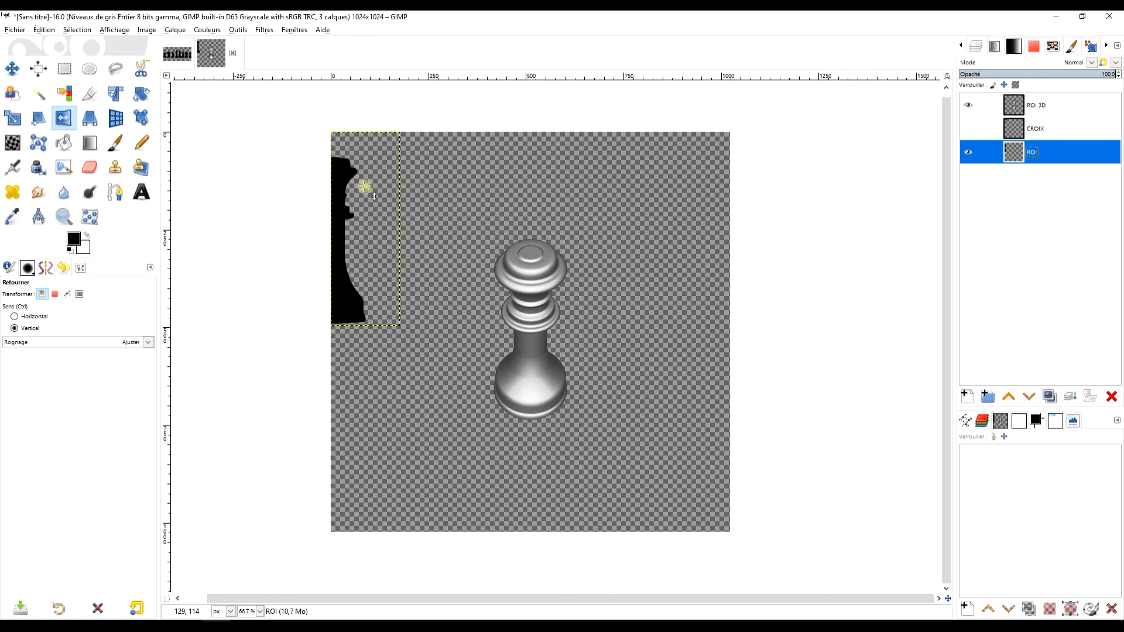
{"action": "left_click", "coordinate": [342, 201]}
{"action": "left_click", "coordinate": [344, 221]}
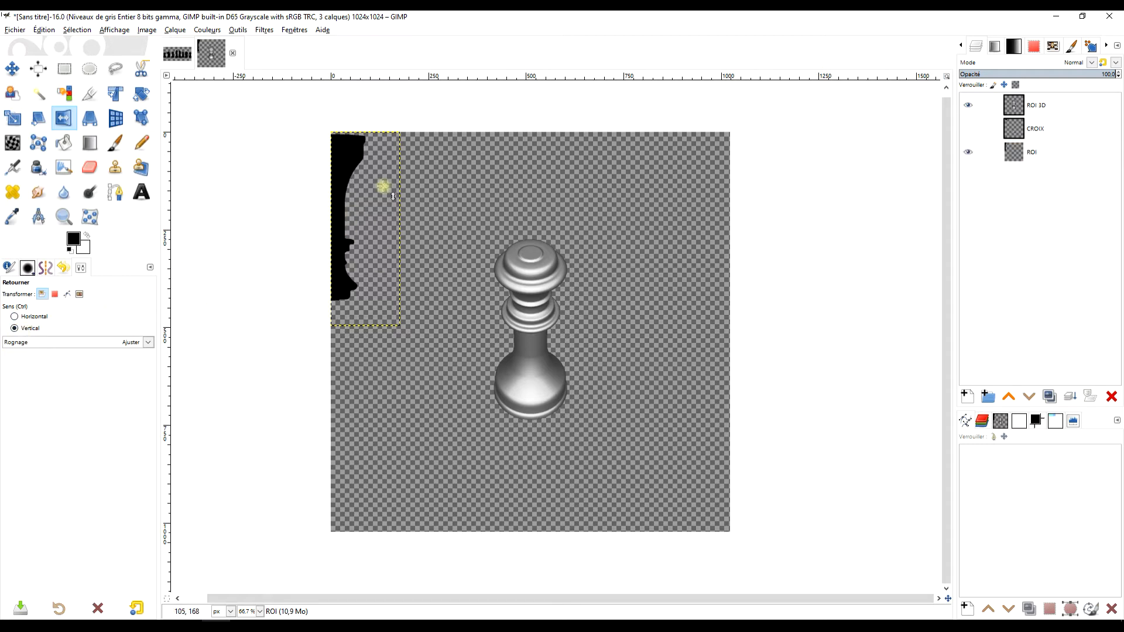
{"action": "left_click", "coordinate": [259, 30]}
{"action": "left_click", "coordinate": [293, 43]}
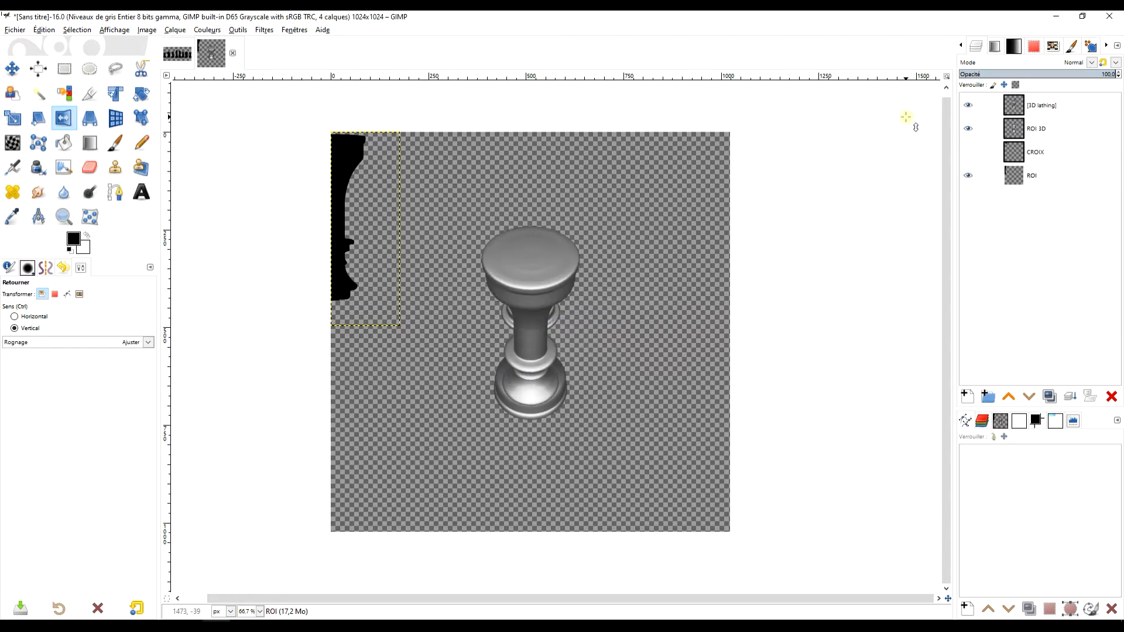
Rename the new [3D lathing] layer as REFLET and crop the layer to its content
{"action": "double_click", "coordinate": [1032, 106]}
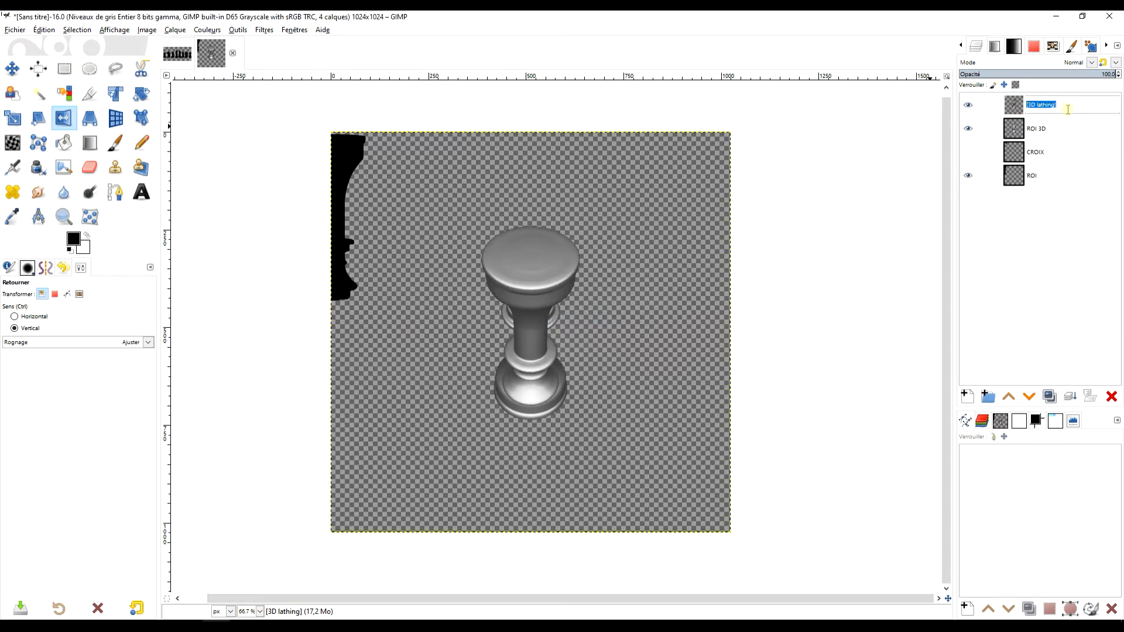
{"action": "key", "text": "Caps_Lock"}
{"action": "type", "text": "c"}
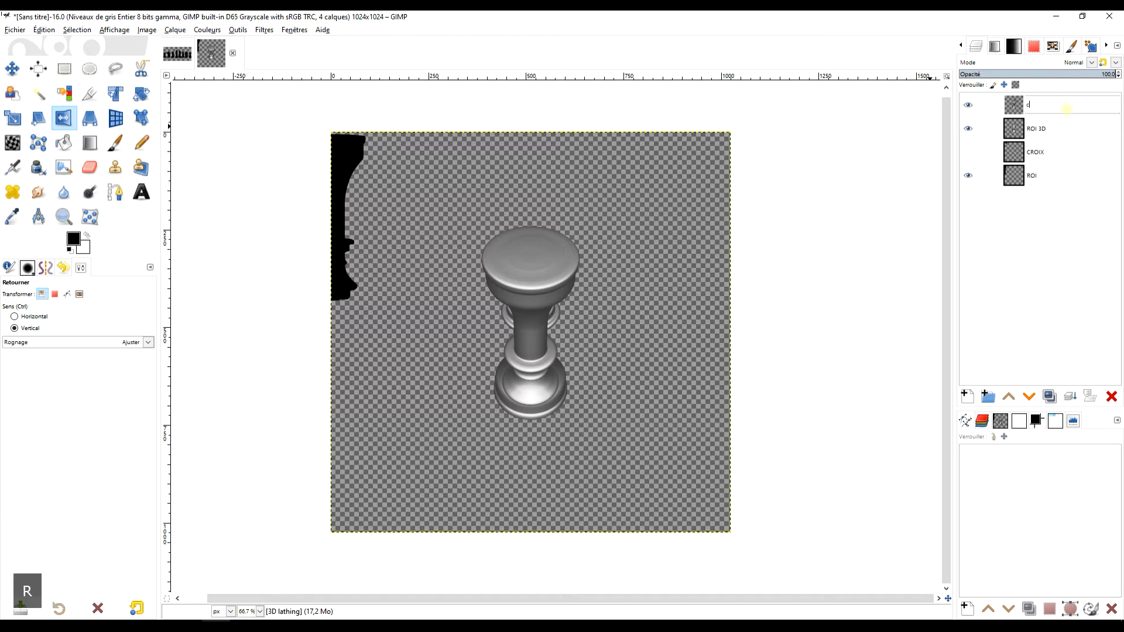
{"action": "type", "text": "roix"}
{"action": "key", "text": "BackSpace"}
{"action": "key", "text": "BackSpace"}
{"action": "key", "text": "BackSpace"}
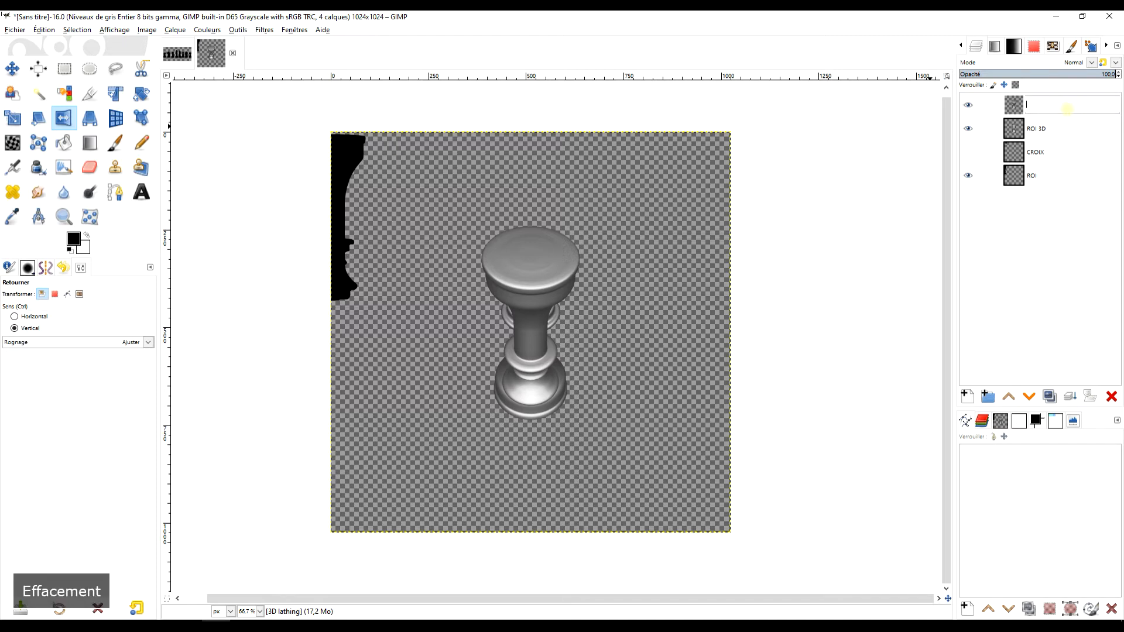
{"action": "key", "text": "Caps_Lock"}
{"action": "type", "text": "REFLET"}
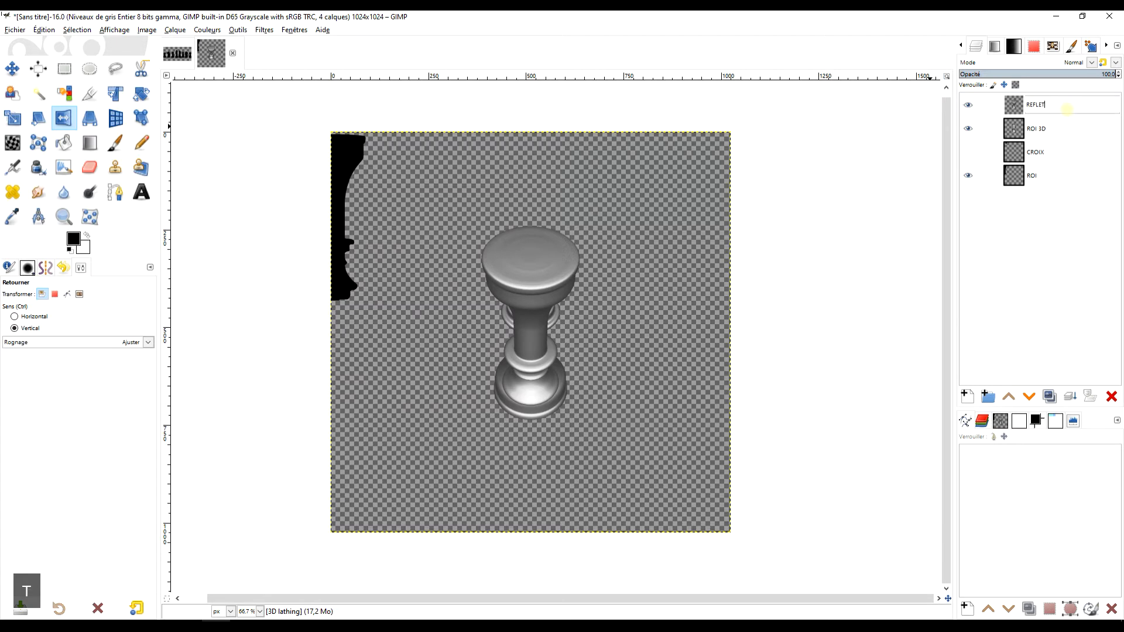
{"action": "key", "text": "Return"}
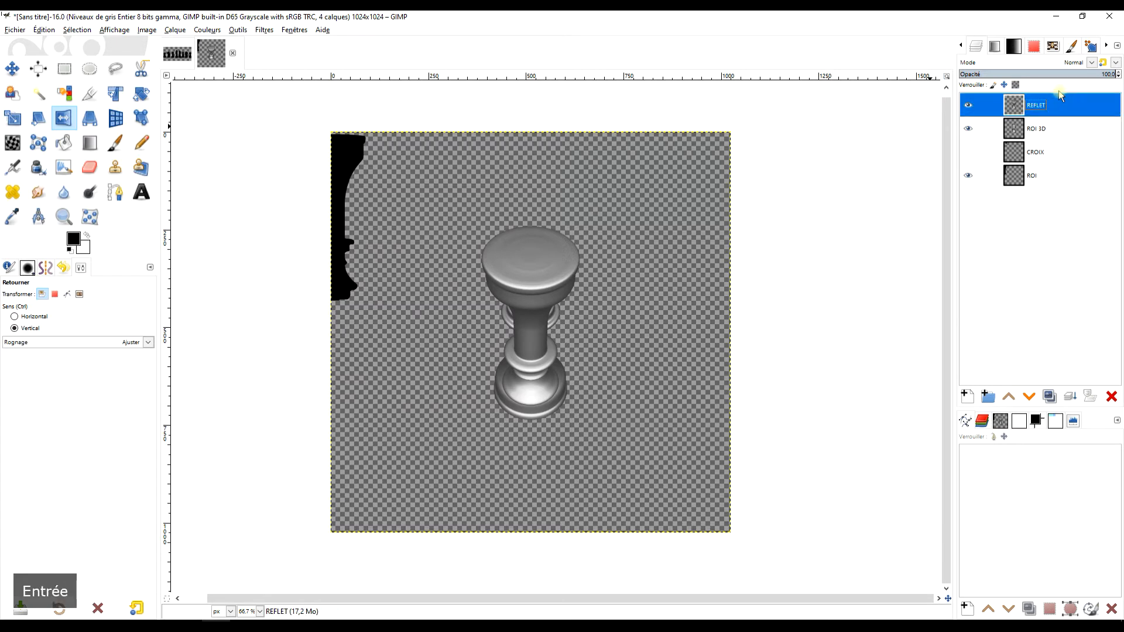
{"action": "left_click", "coordinate": [167, 34]}
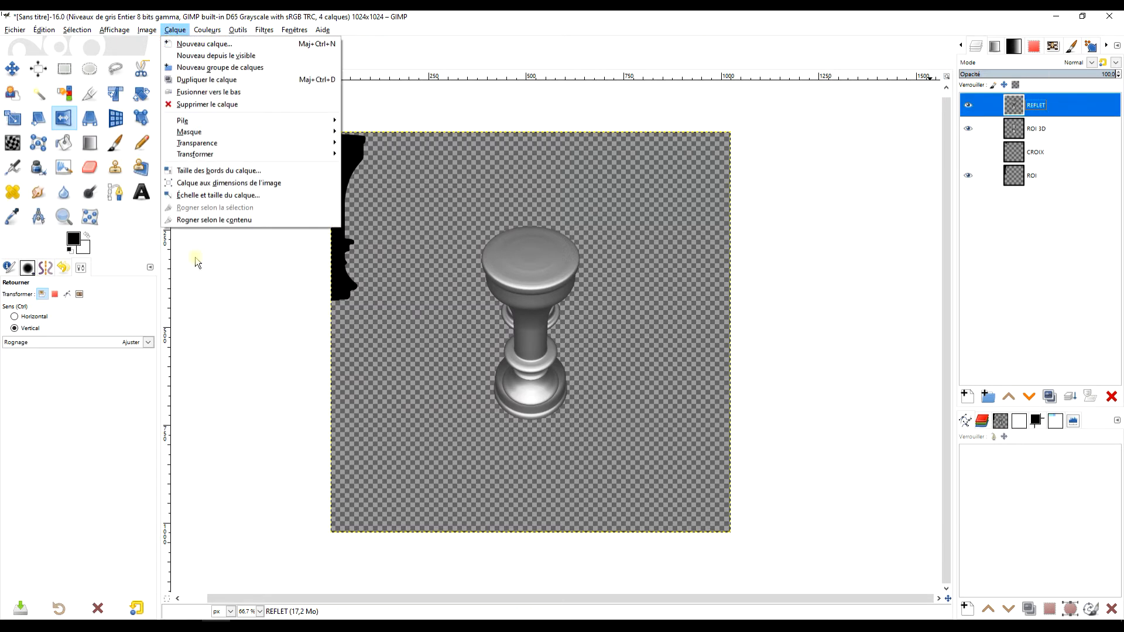
{"action": "left_click", "coordinate": [202, 218]}
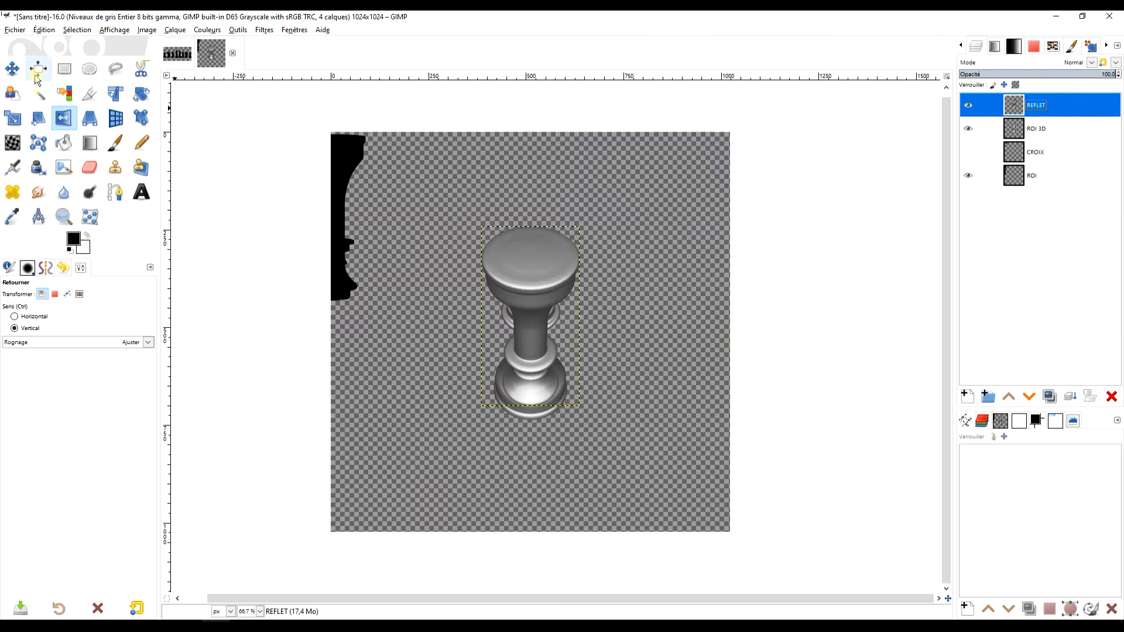
Place the REFLET layer below ROI 3D in the stack and move it about 180 px down, under the king's base
{"action": "left_click", "coordinate": [1031, 399]}
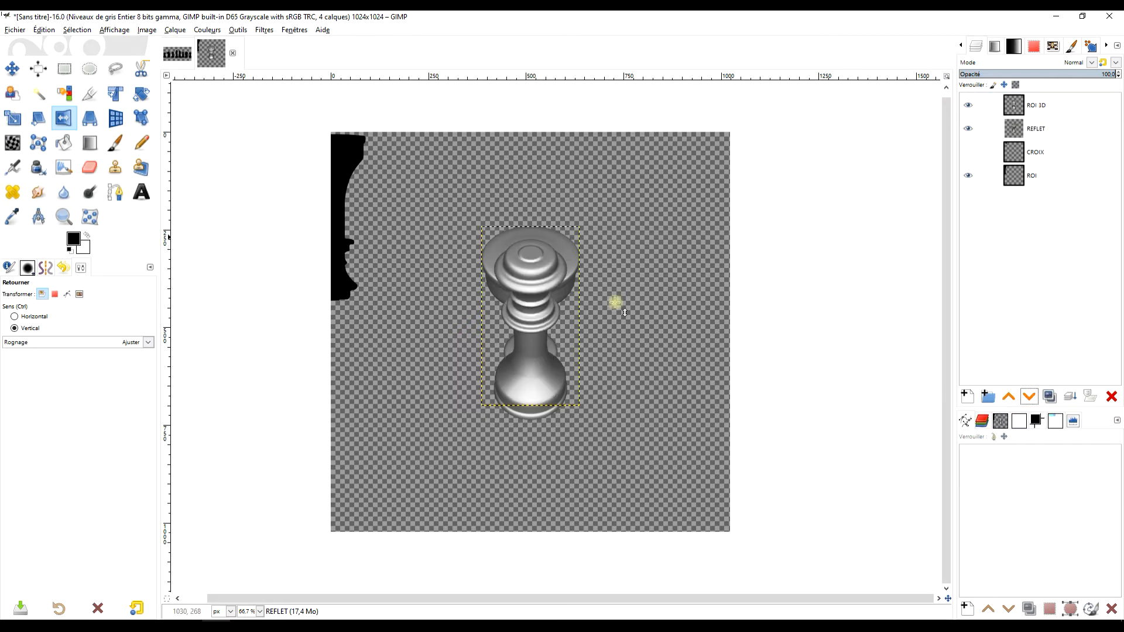
{"action": "left_click", "coordinate": [18, 71]}
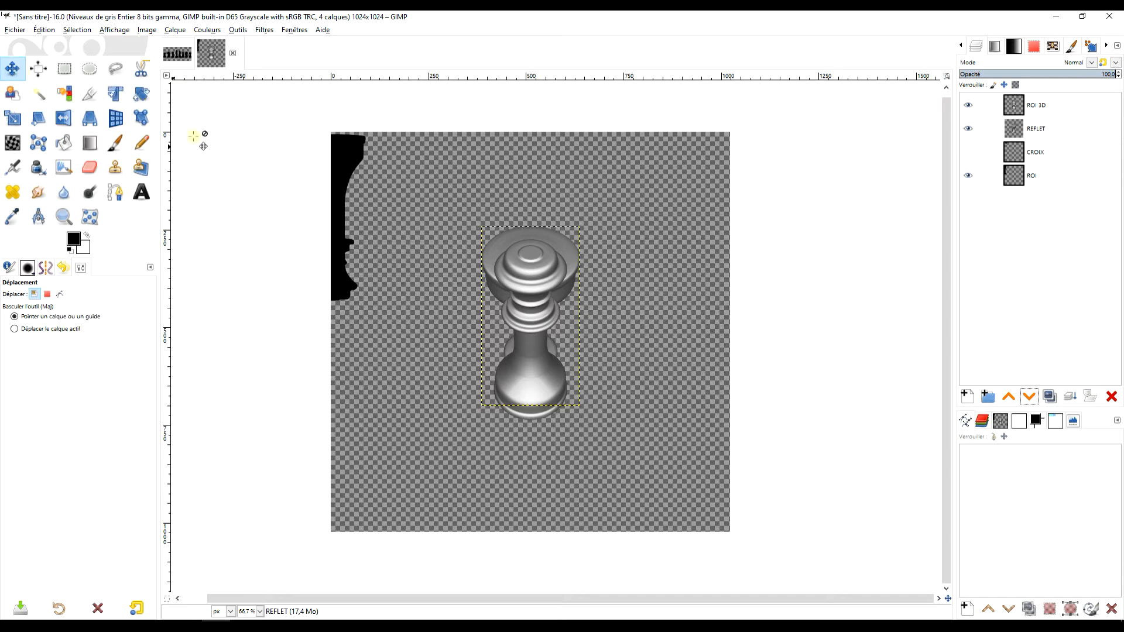
{"action": "left_click_drag", "start_coordinate": [563, 246], "coordinate": [562, 376]}
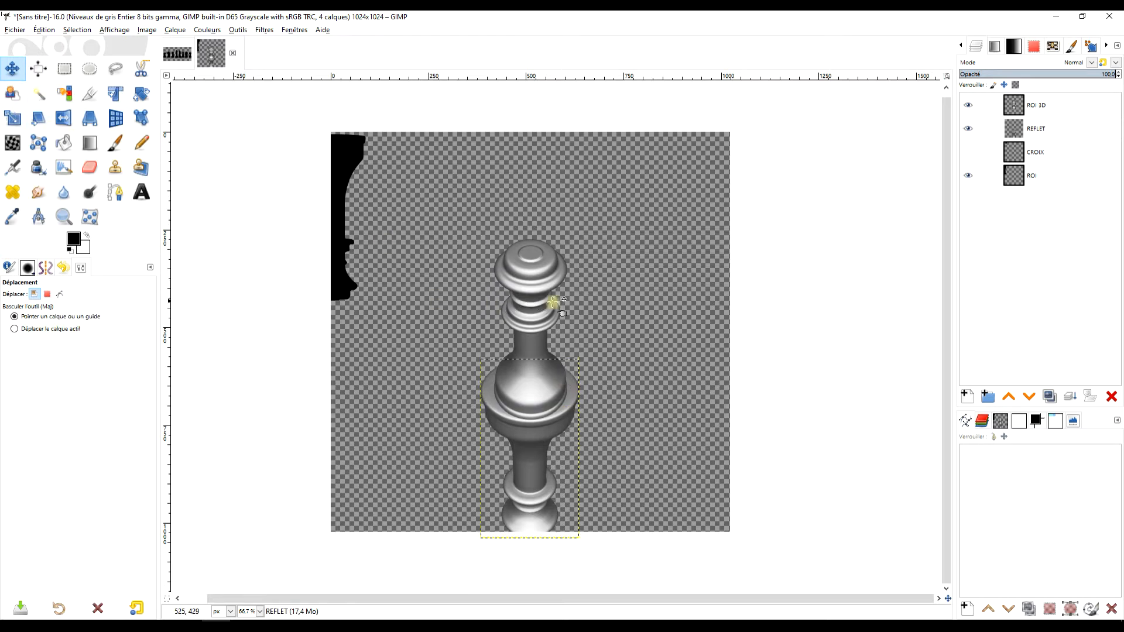
Link the ROI 3D and REFLET layers, move them together about 70 px up the canvas, and unlink them
{"action": "left_click", "coordinate": [984, 107]}
{"action": "left_click", "coordinate": [984, 128]}
{"action": "left_click_drag", "start_coordinate": [536, 322], "coordinate": [538, 280]}
{"action": "left_click_drag", "start_coordinate": [701, 282], "coordinate": [680, 273]}
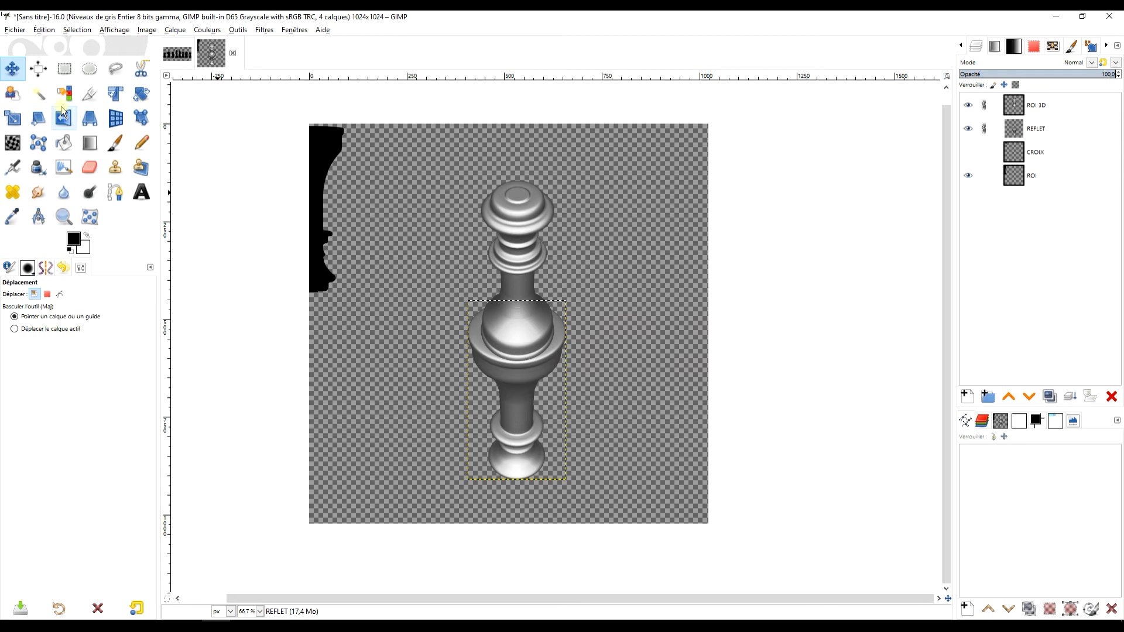
{"action": "left_click", "coordinate": [984, 106]}
{"action": "left_click", "coordinate": [985, 129]}
Scale the REFLET layer narrower from both sides to about 189 px wide, aligning it with the king's base
{"action": "left_click", "coordinate": [1024, 129]}
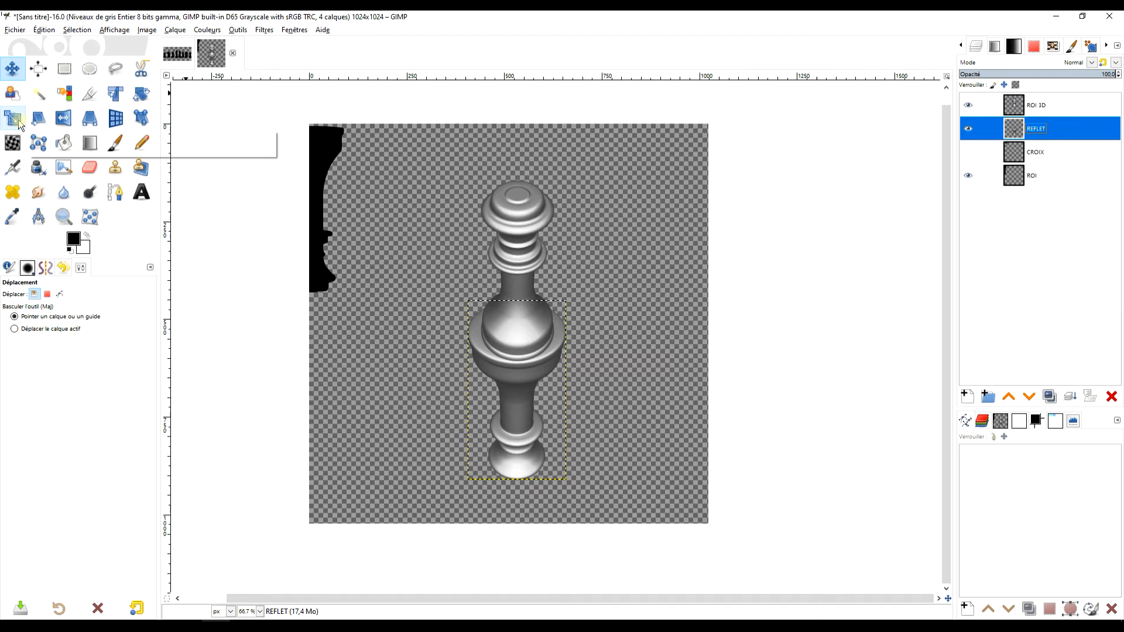
{"action": "left_click", "coordinate": [20, 124]}
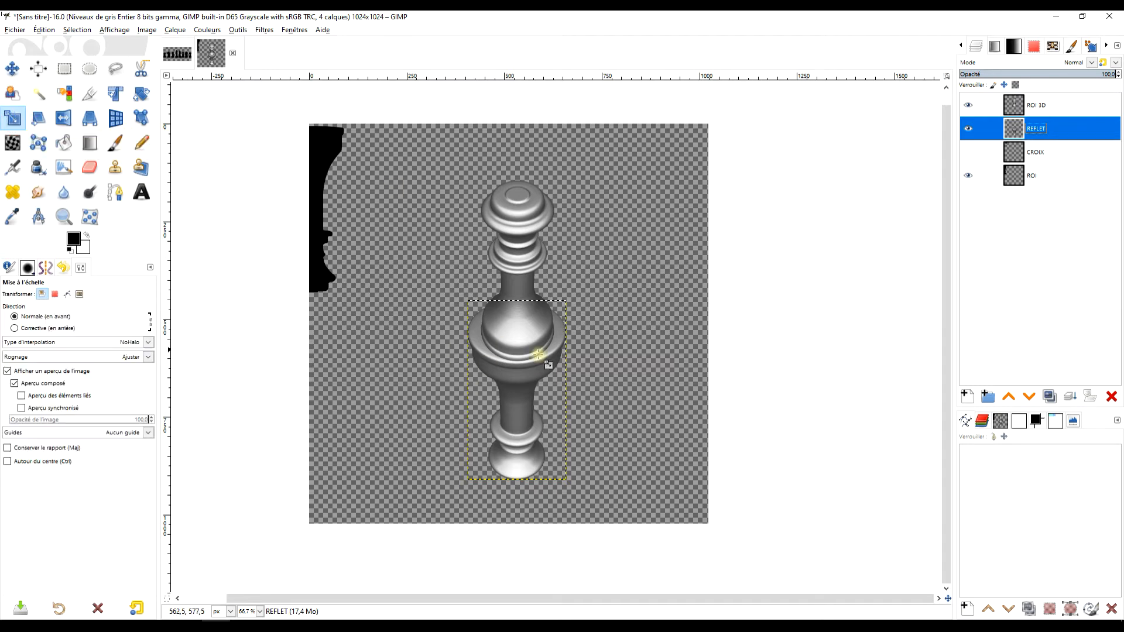
{"action": "scroll", "coordinate": [540, 372], "scroll_direction": "up", "scroll_amount": 4}
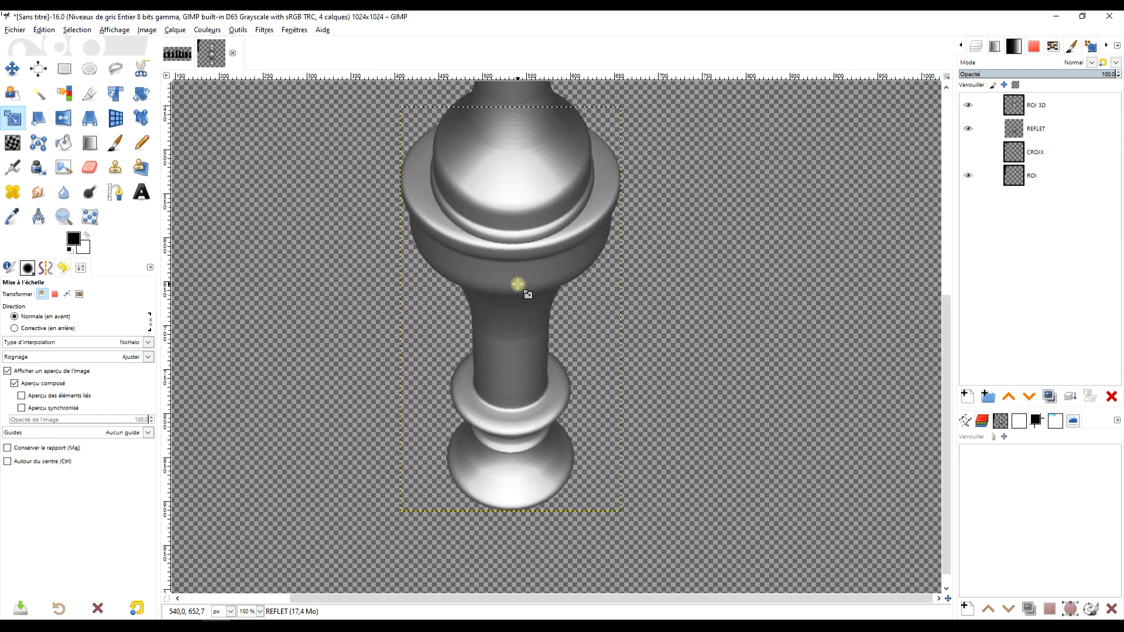
{"action": "left_click", "coordinate": [517, 285]}
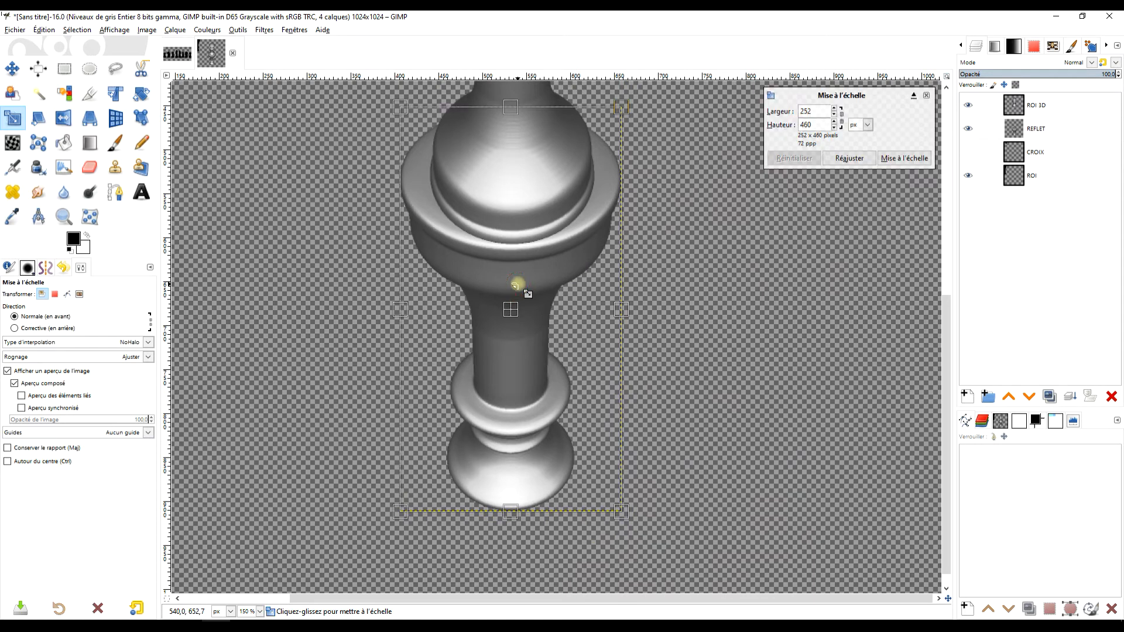
{"action": "left_click_drag", "start_coordinate": [623, 310], "coordinate": [598, 310]}
{"action": "left_click_drag", "start_coordinate": [400, 309], "coordinate": [433, 310]}
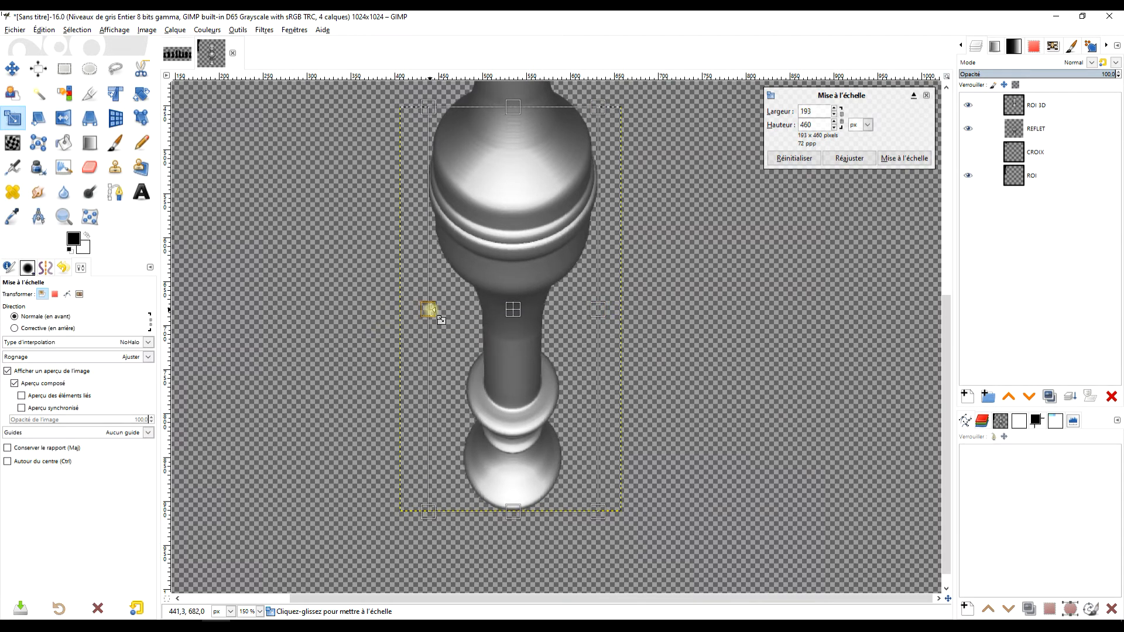
{"action": "left_click_drag", "start_coordinate": [599, 311], "coordinate": [596, 309]}
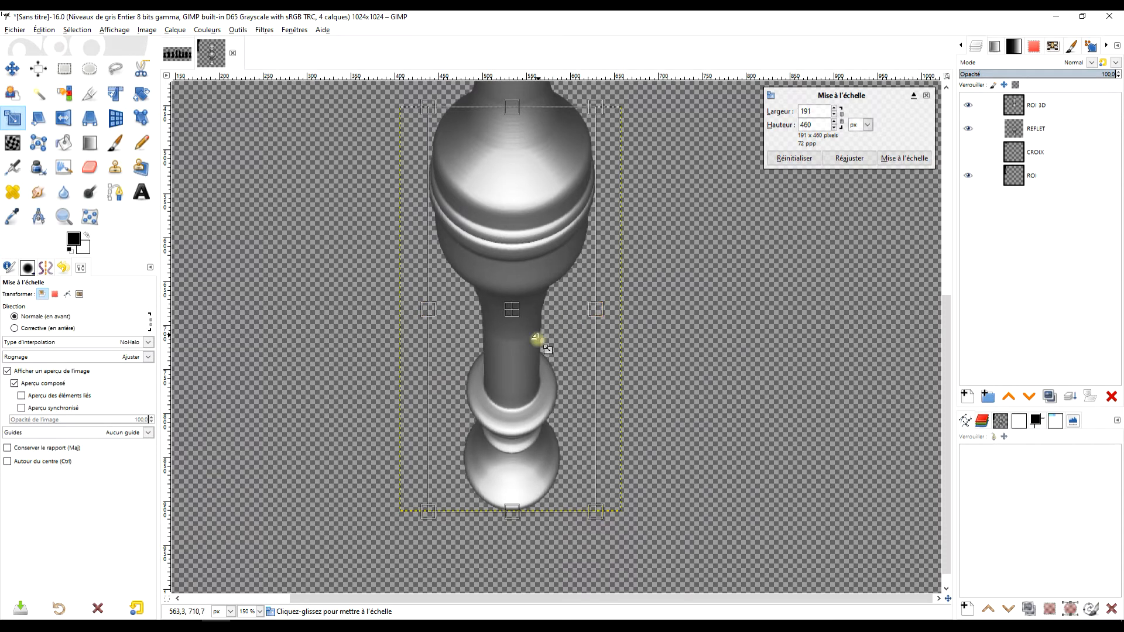
{"action": "left_click_drag", "start_coordinate": [602, 313], "coordinate": [601, 313]}
{"action": "left_click_drag", "start_coordinate": [523, 320], "coordinate": [523, 323]}
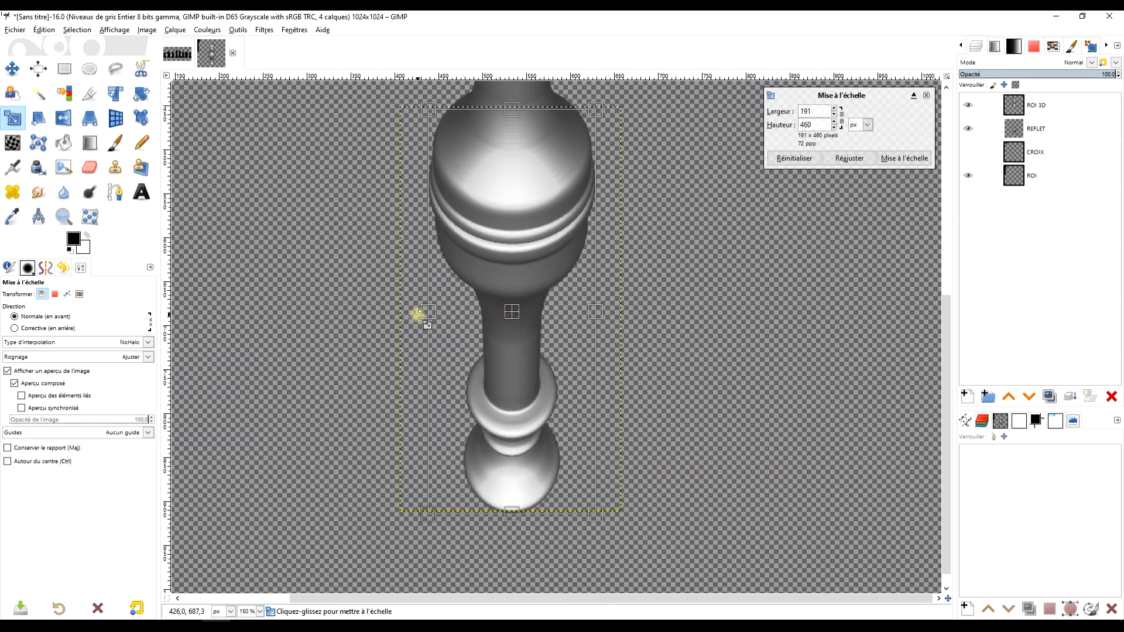
{"action": "left_click_drag", "start_coordinate": [427, 315], "coordinate": [434, 322]}
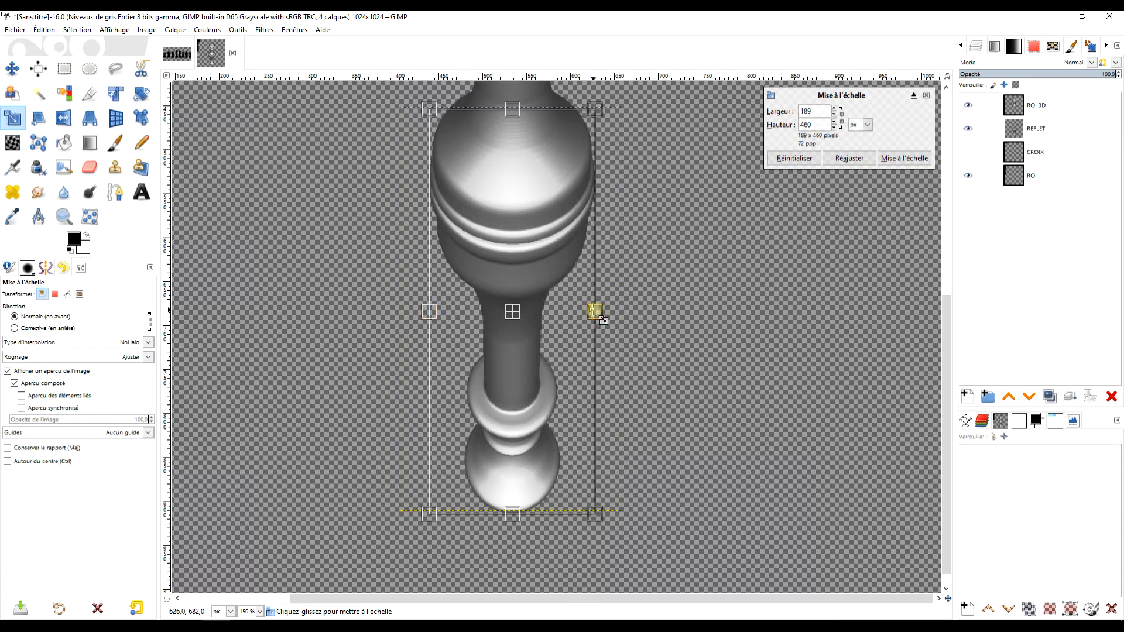
Reduce the REFLET layer's height to about 445 px and apply the scaling
{"action": "left_click_drag", "start_coordinate": [529, 517], "coordinate": [522, 520]}
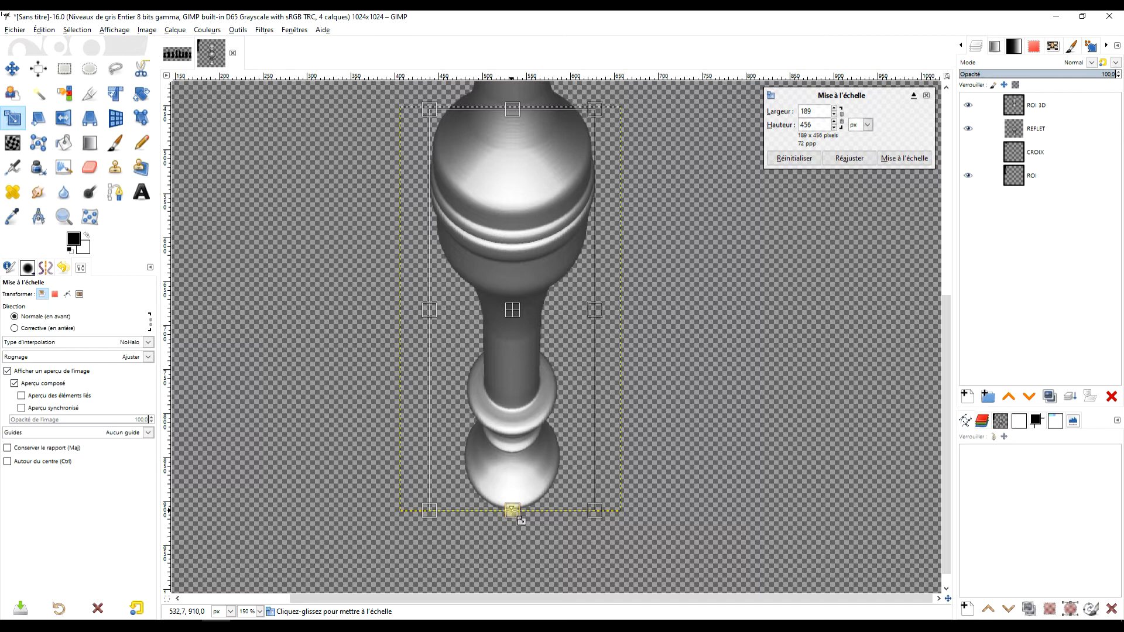
{"action": "left_click_drag", "start_coordinate": [513, 112], "coordinate": [513, 111]}
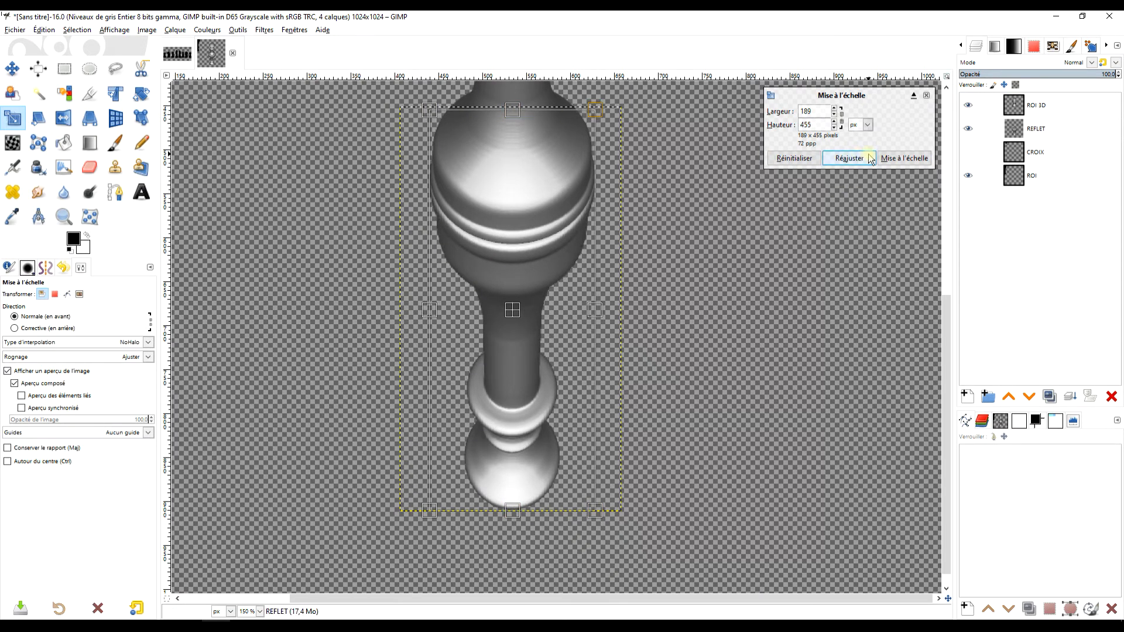
{"action": "left_click_drag", "start_coordinate": [515, 511], "coordinate": [516, 505]}
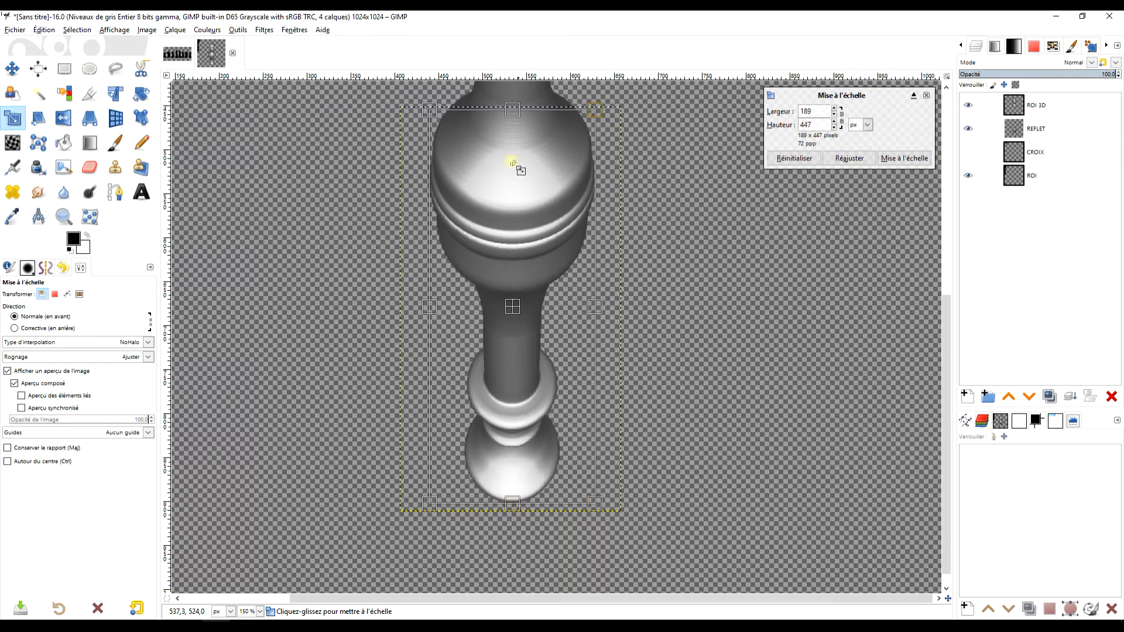
{"action": "left_click_drag", "start_coordinate": [521, 115], "coordinate": [521, 117]}
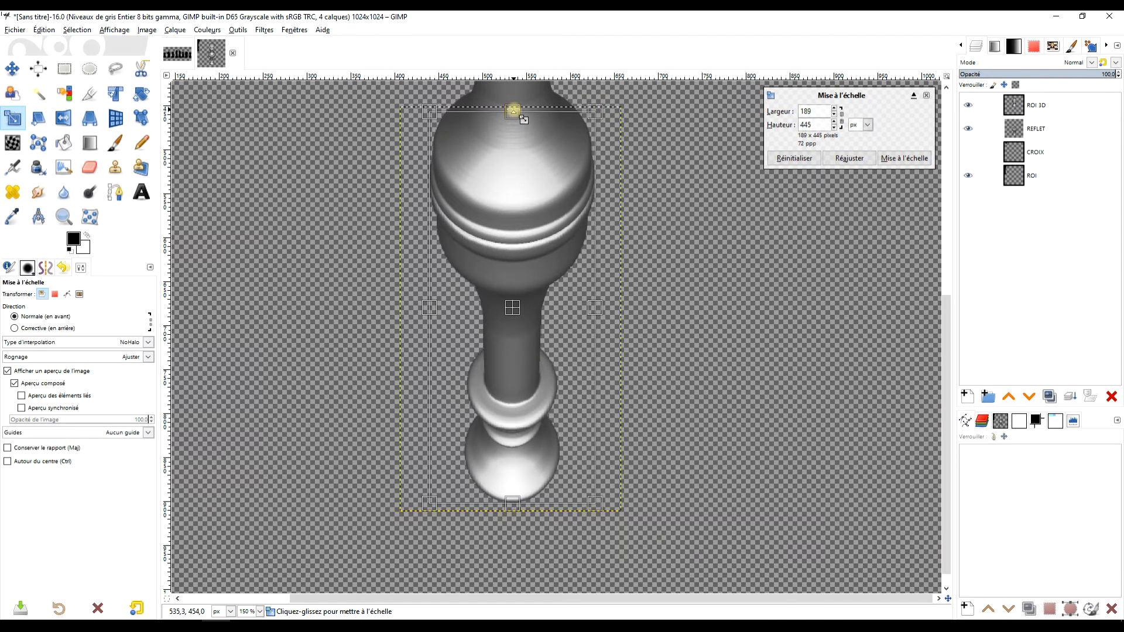
{"action": "left_click", "coordinate": [901, 159]}
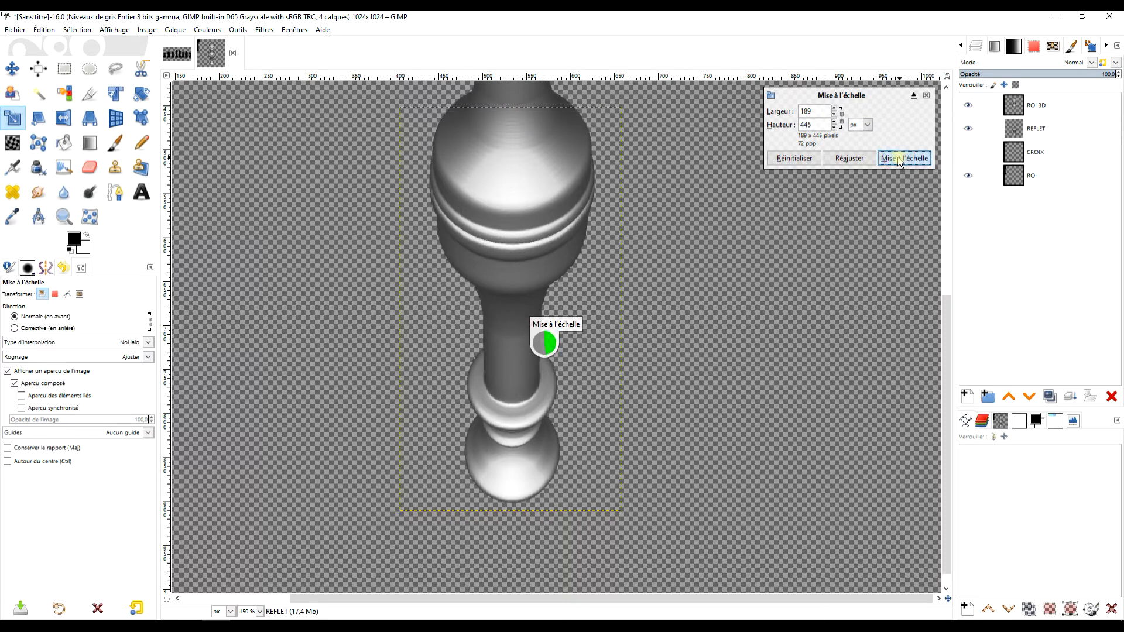
{"action": "scroll", "coordinate": [623, 241], "scroll_direction": "down", "scroll_amount": 2}
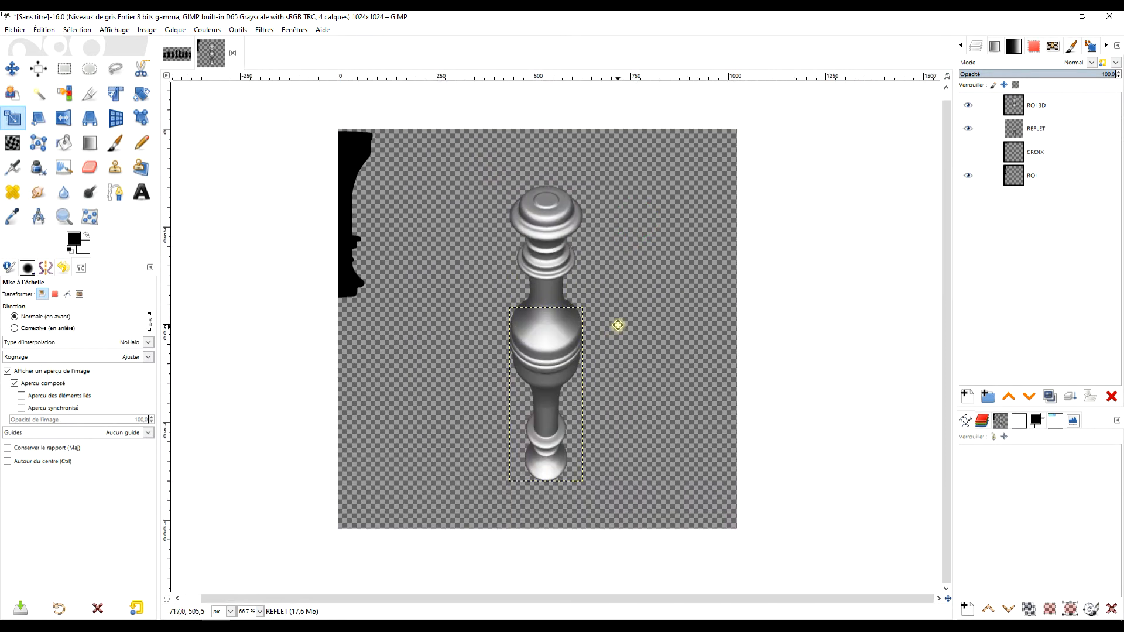
Hide the ROI layer, then show the CROIX layer and make it active
{"action": "left_click", "coordinate": [969, 176]}
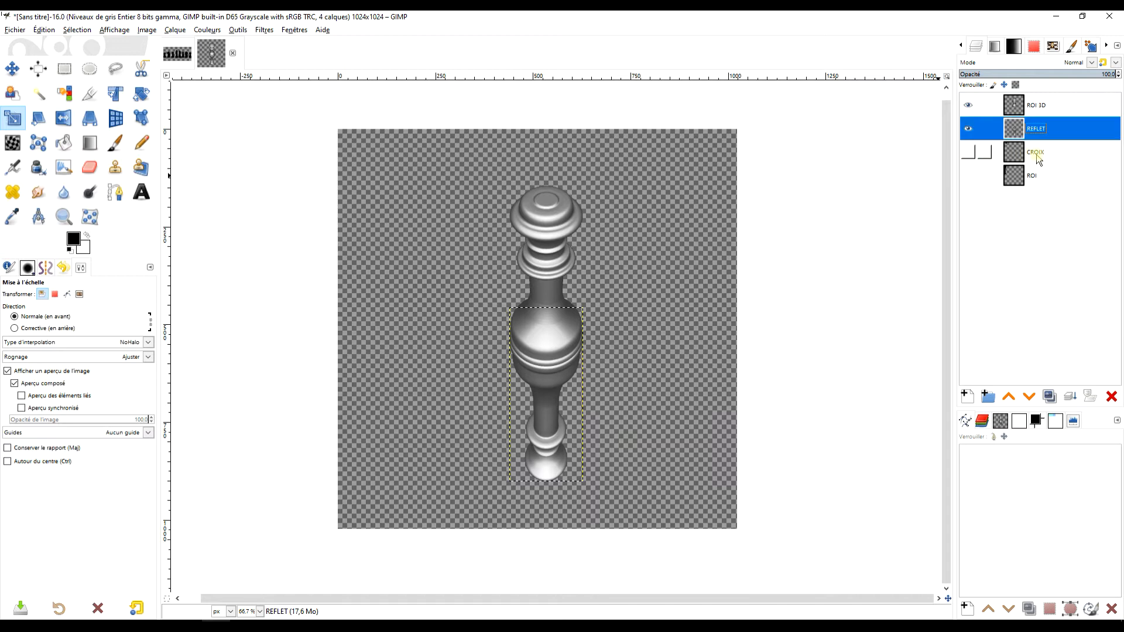
{"action": "left_click", "coordinate": [971, 156]}
{"action": "left_click", "coordinate": [969, 154]}
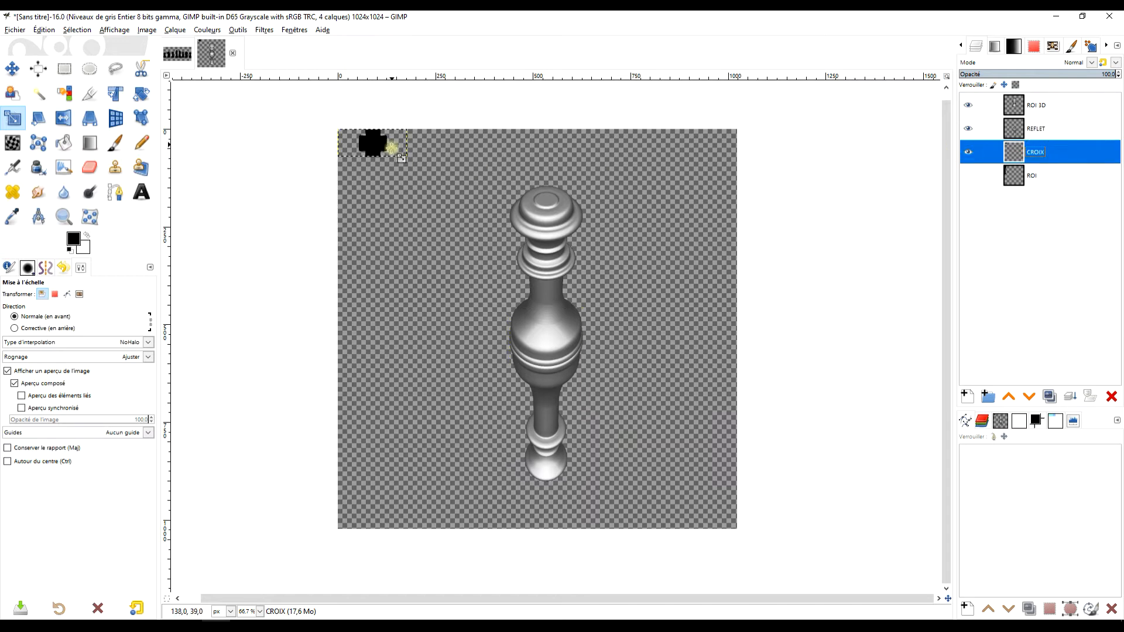
{"action": "scroll", "coordinate": [389, 153], "scroll_direction": "up", "scroll_amount": 1}
{"action": "left_click", "coordinate": [1015, 154]}
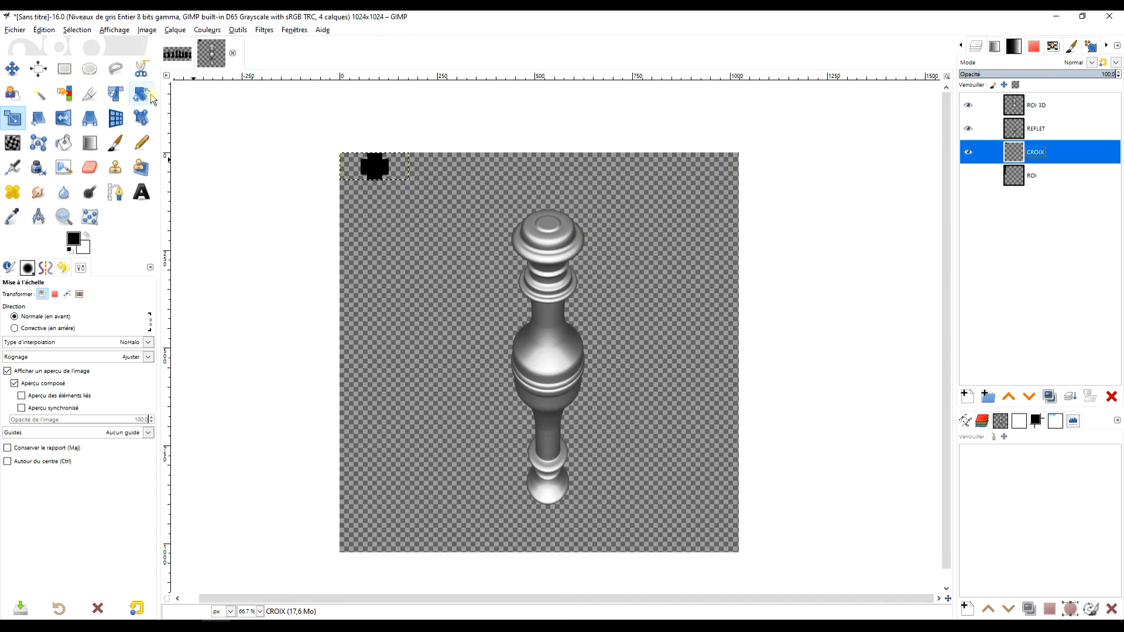
Apply G'MIC's 3D Extrusion to CROIX with depth 42.94, smoothness 1.215, X-angle 333.36, Y-angle 21.96 and Phong rendering, output as a new layer
{"action": "left_click", "coordinate": [265, 32]}
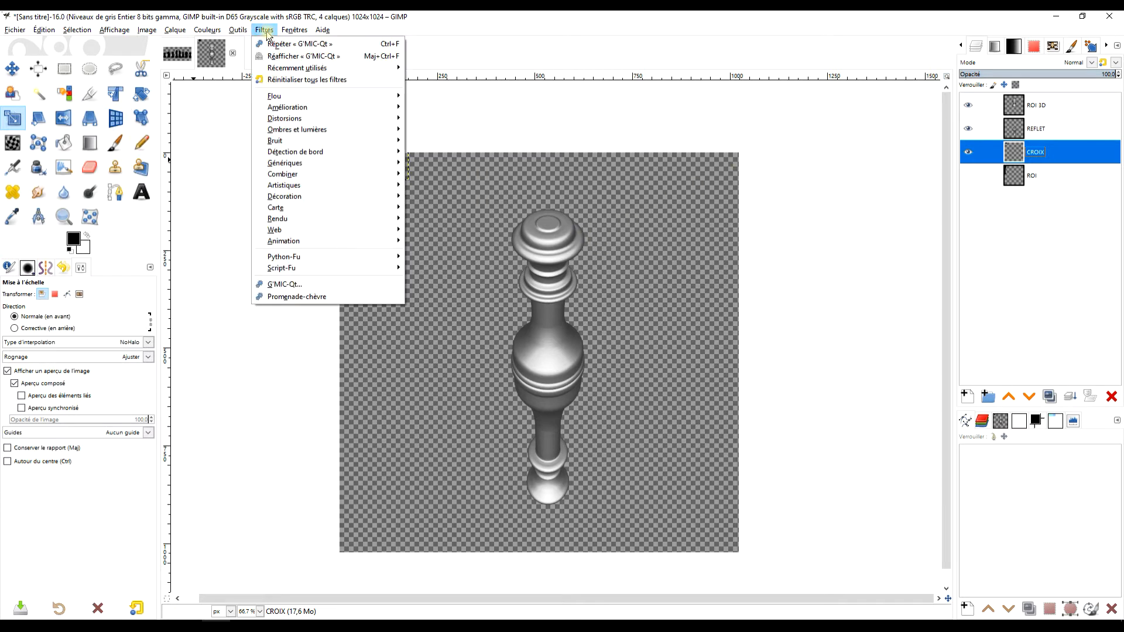
{"action": "left_click", "coordinate": [316, 285]}
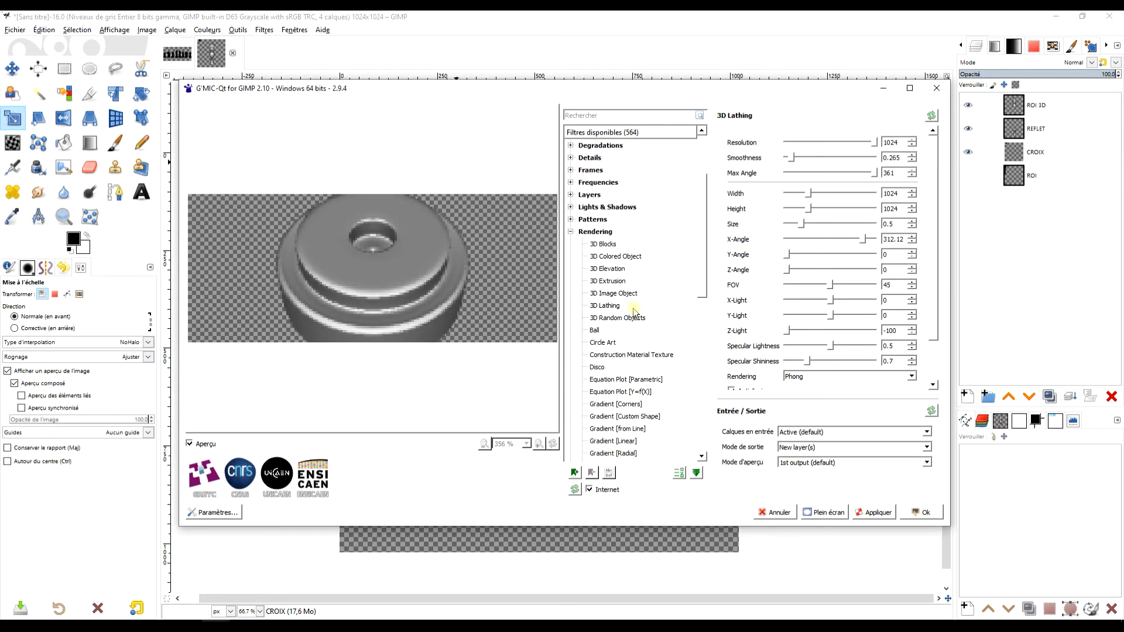
{"action": "left_click", "coordinate": [616, 283]}
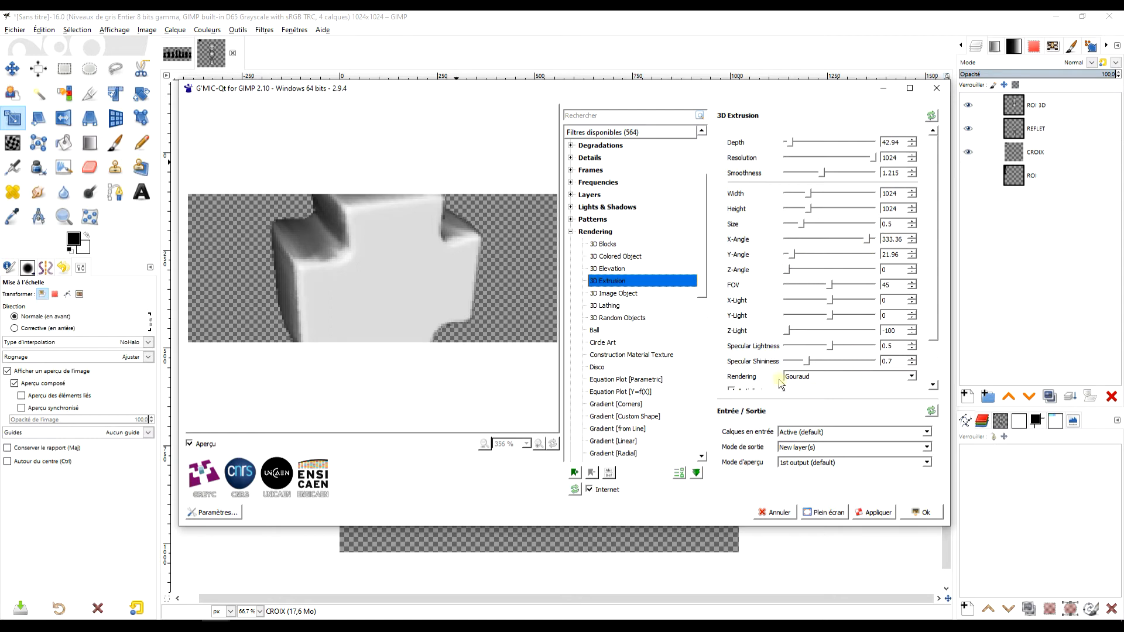
{"action": "left_click", "coordinate": [799, 378]}
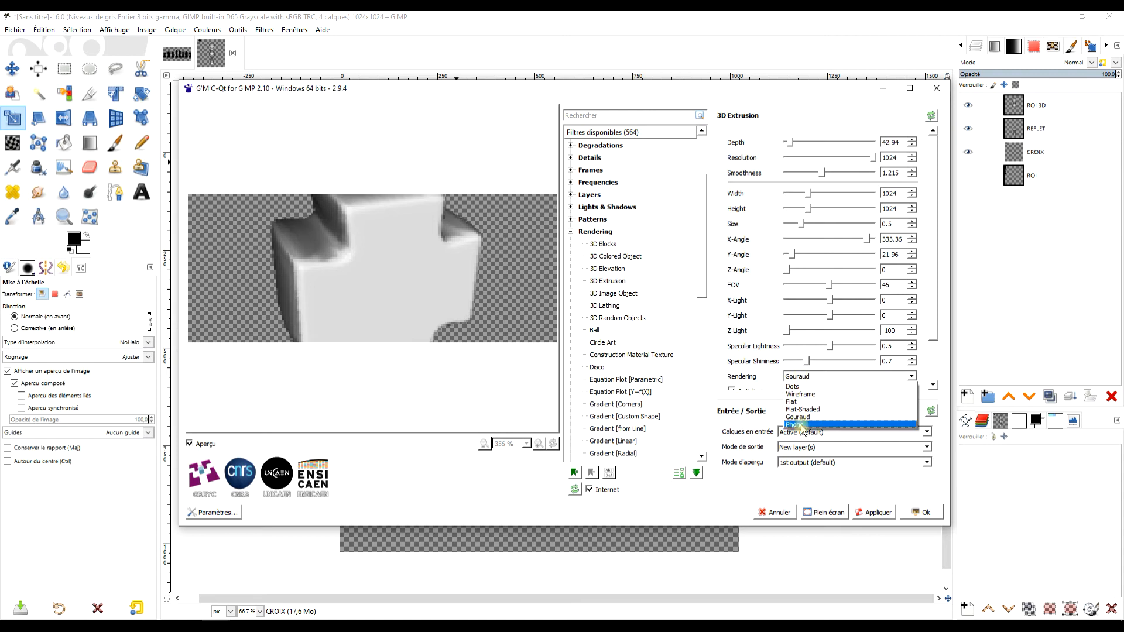
{"action": "left_click", "coordinate": [804, 425]}
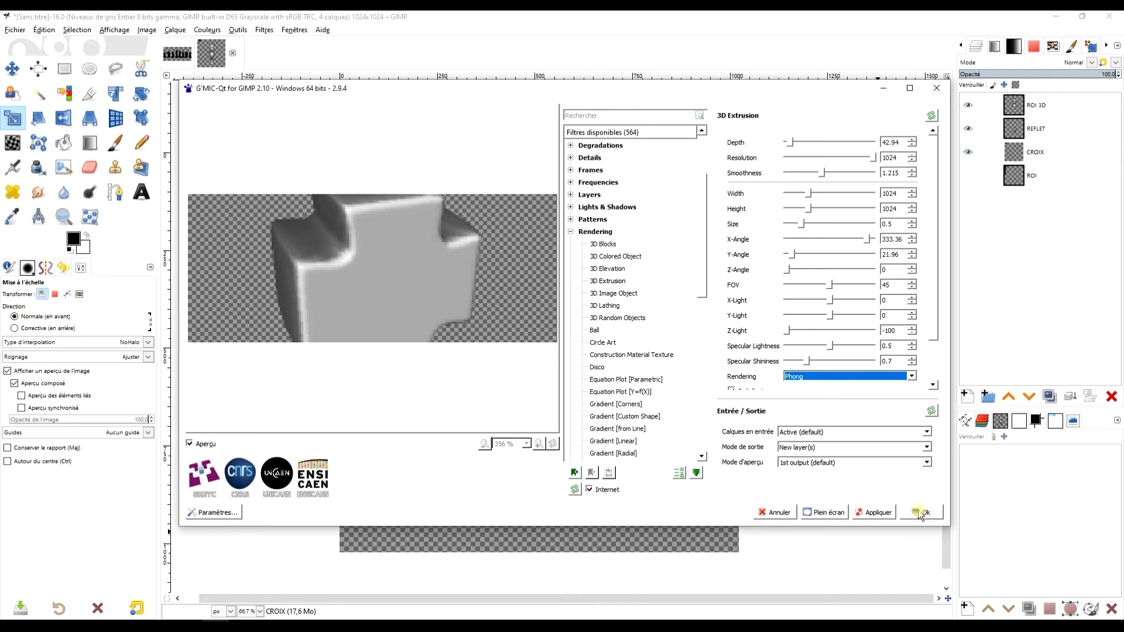
{"action": "left_click", "coordinate": [920, 514]}
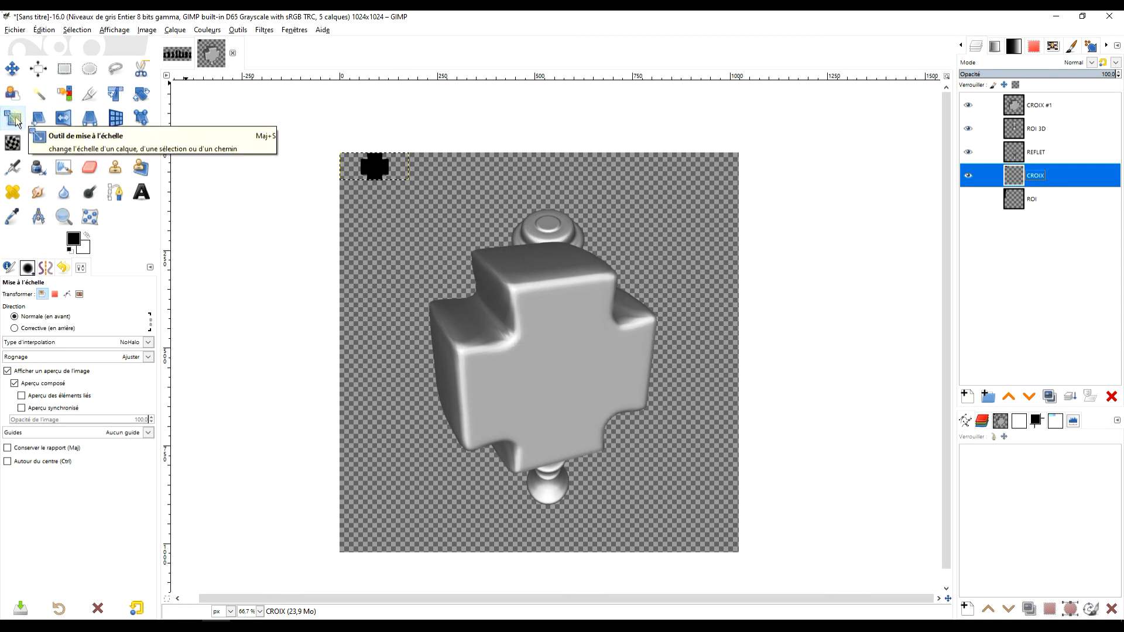
Crop both the CROIX layer and the extruded CROIX #1 layer to their content
{"action": "left_click", "coordinate": [175, 30]}
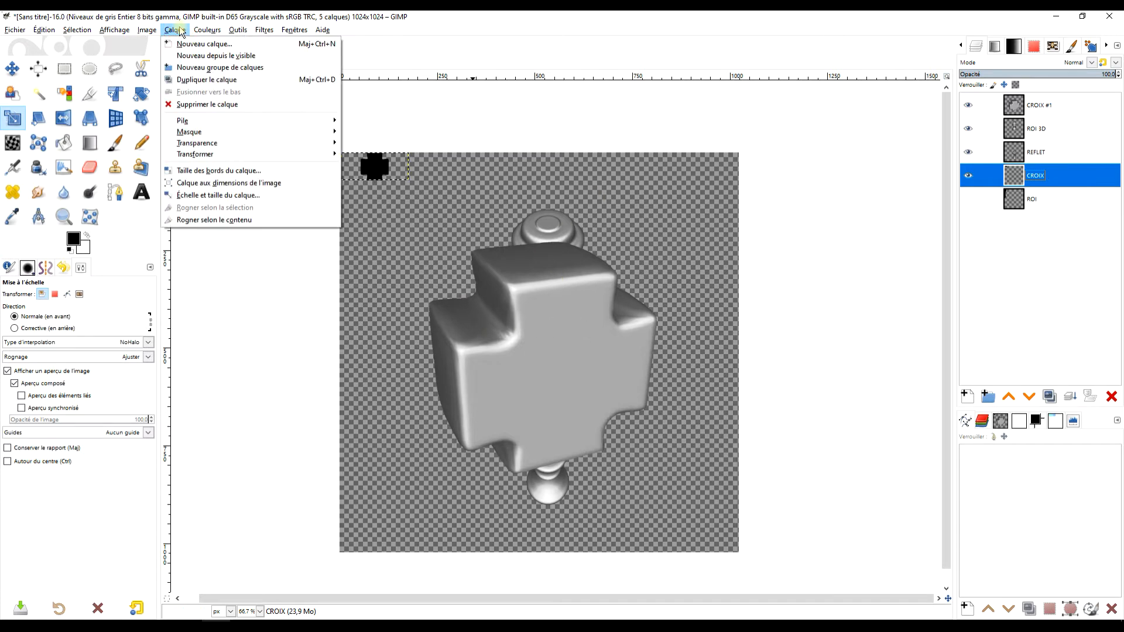
{"action": "left_click", "coordinate": [225, 220]}
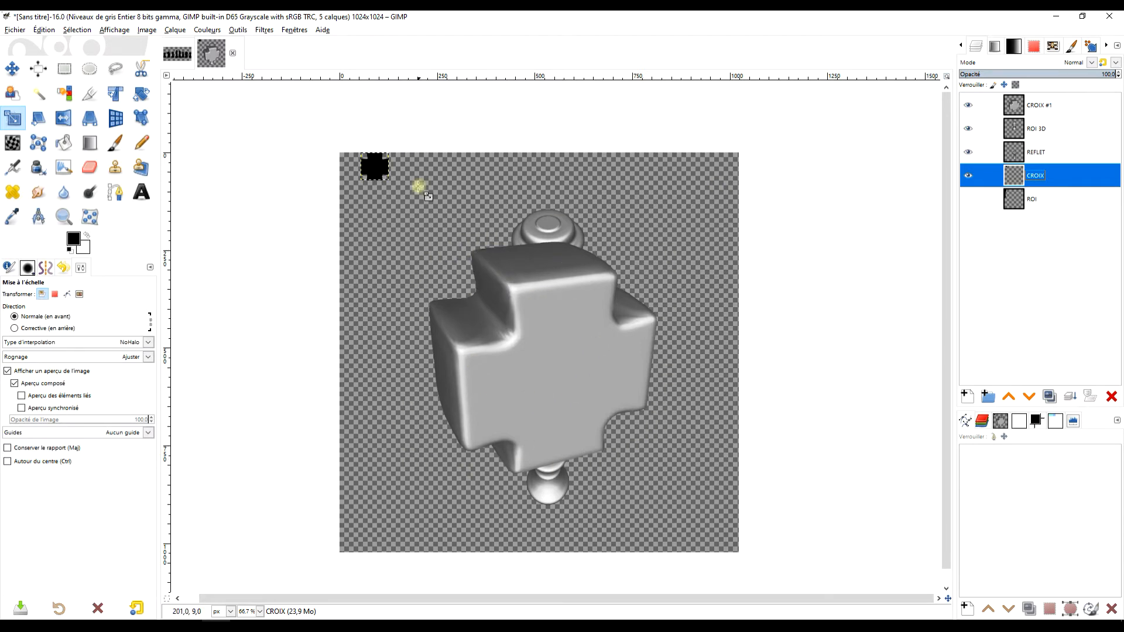
{"action": "left_click", "coordinate": [1015, 109]}
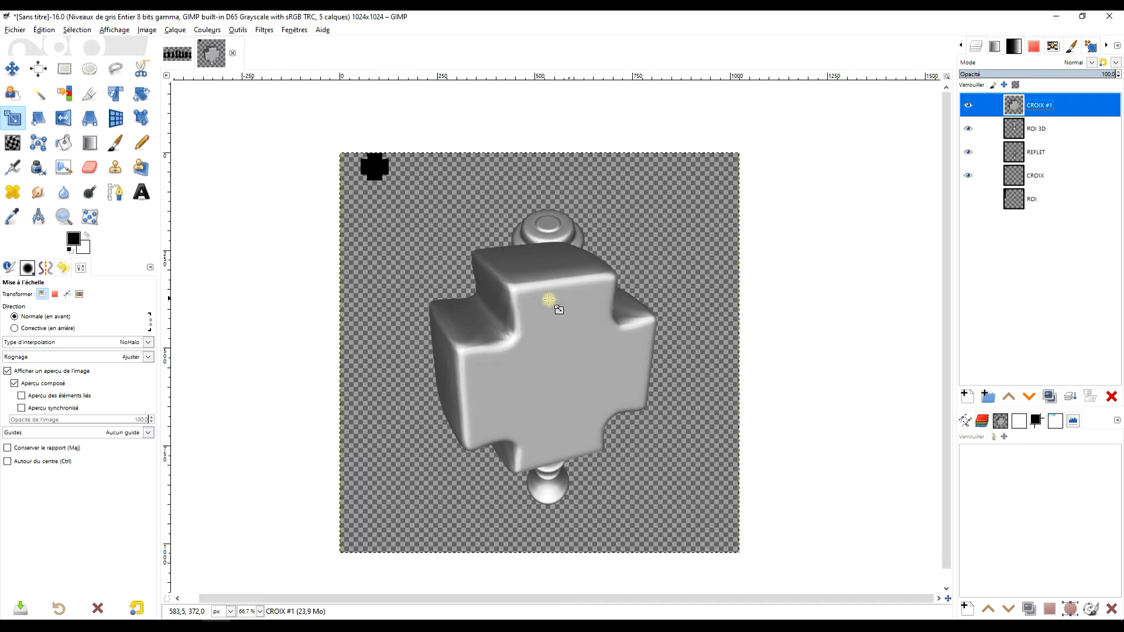
{"action": "left_click", "coordinate": [170, 30]}
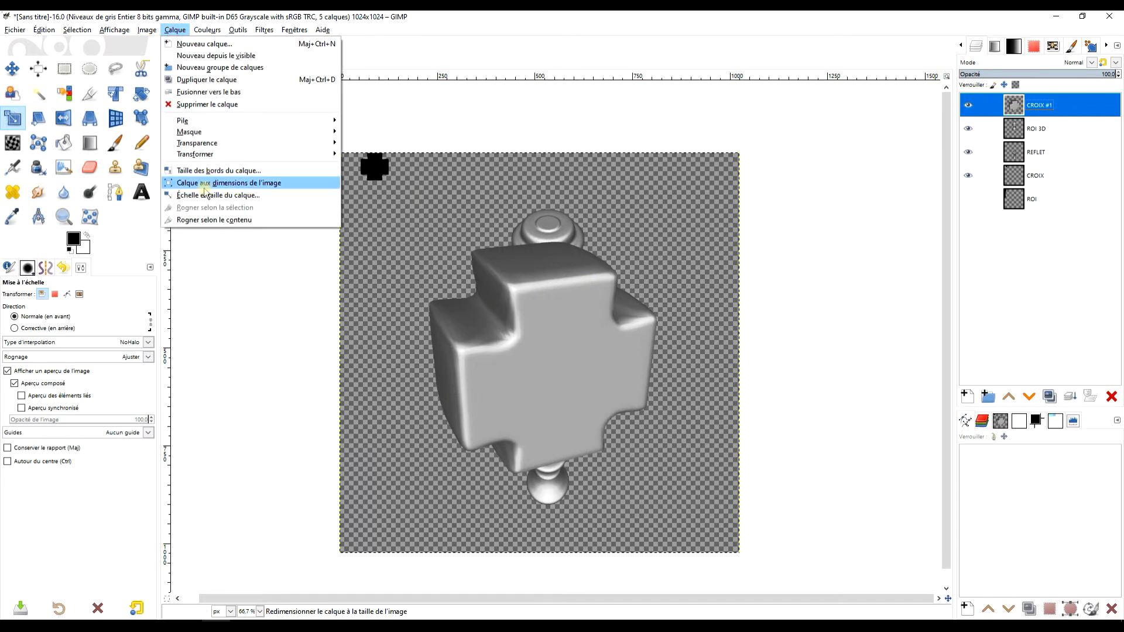
{"action": "left_click", "coordinate": [211, 220]}
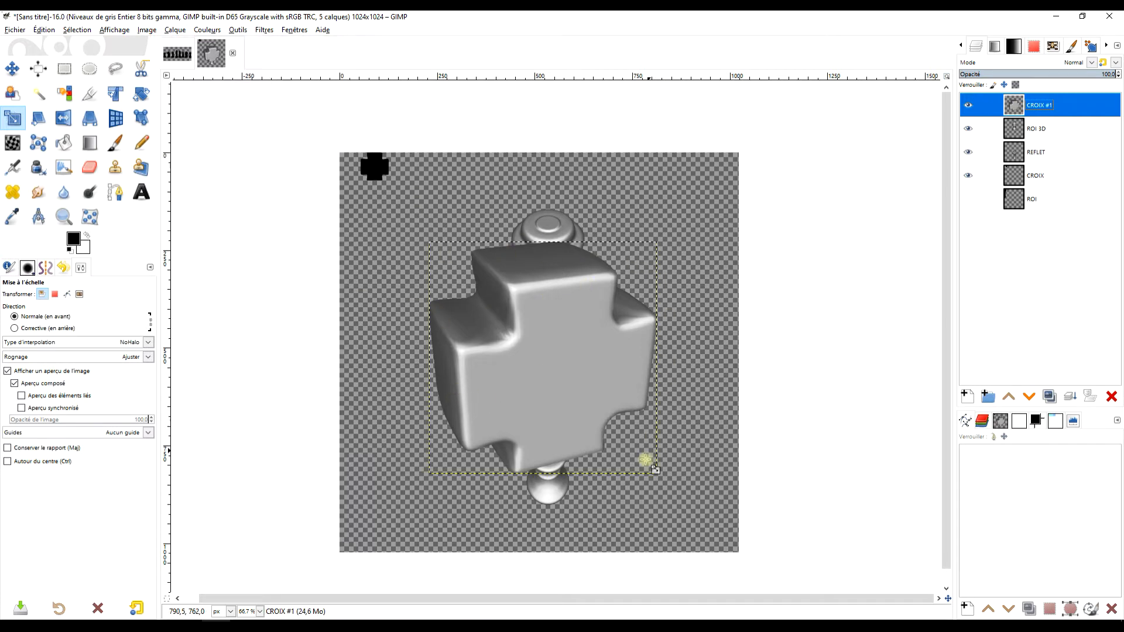
Scale the CROIX #1 layer down to about 210 × 195 px and move it onto the king's head
{"action": "scroll", "coordinate": [584, 326], "scroll_direction": "down", "scroll_amount": 1}
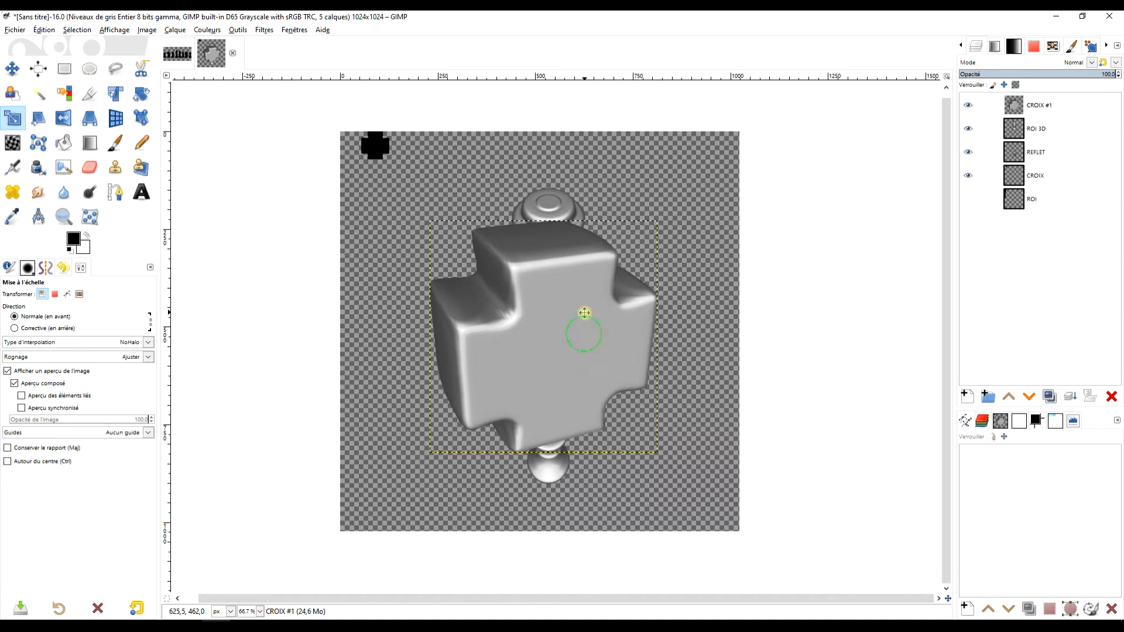
{"action": "left_click", "coordinate": [546, 327]}
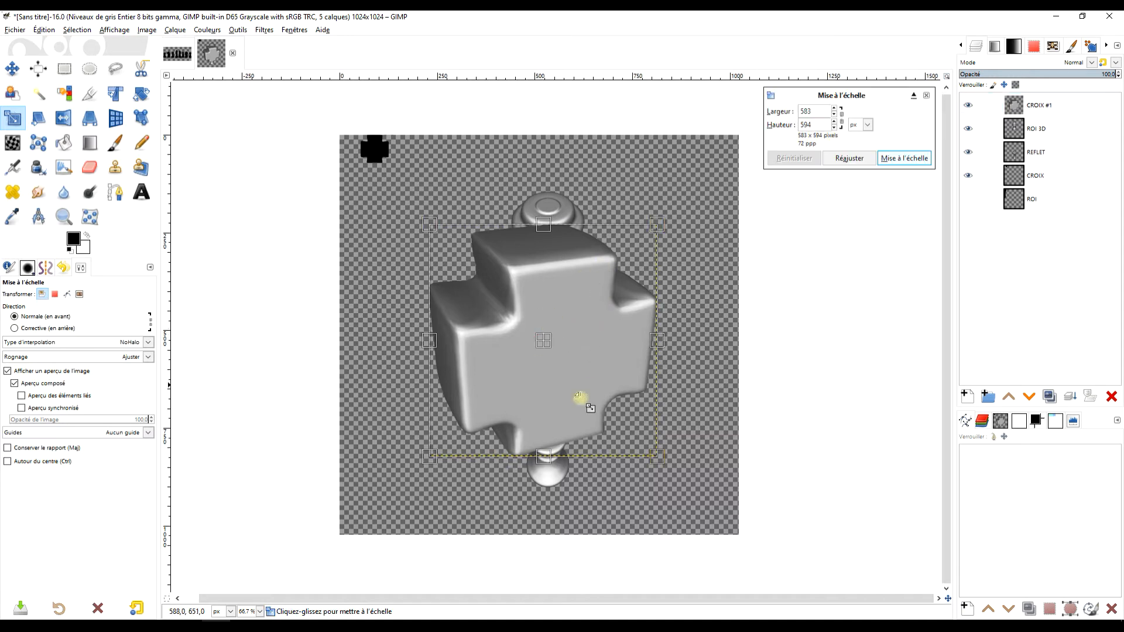
{"action": "left_click_drag", "start_coordinate": [665, 465], "coordinate": [520, 310]}
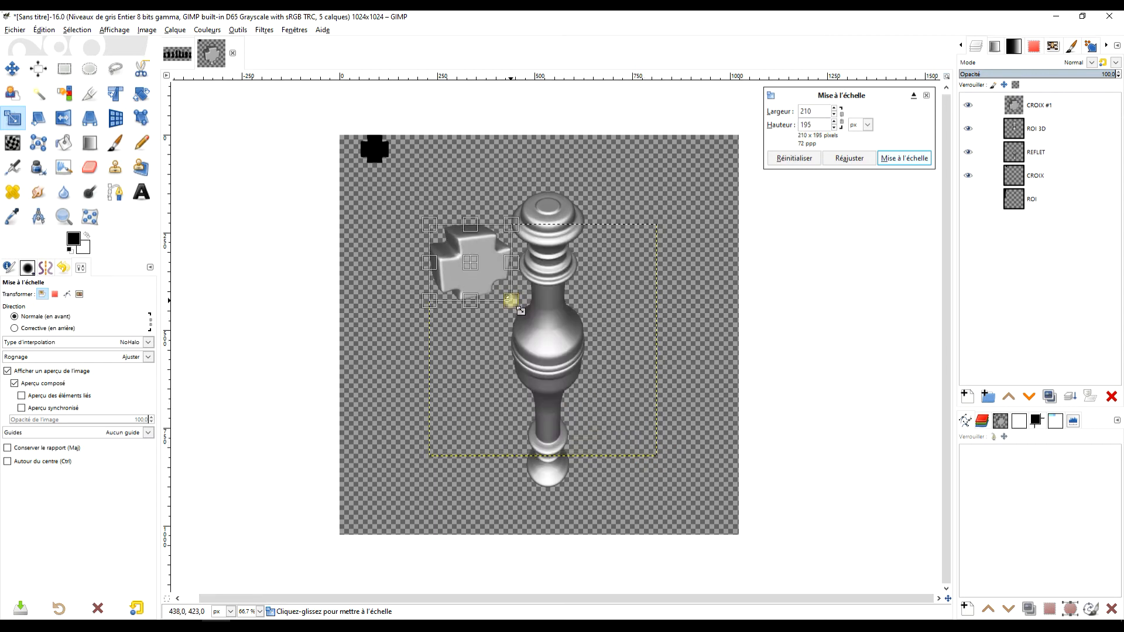
{"action": "left_click_drag", "start_coordinate": [470, 263], "coordinate": [558, 195]}
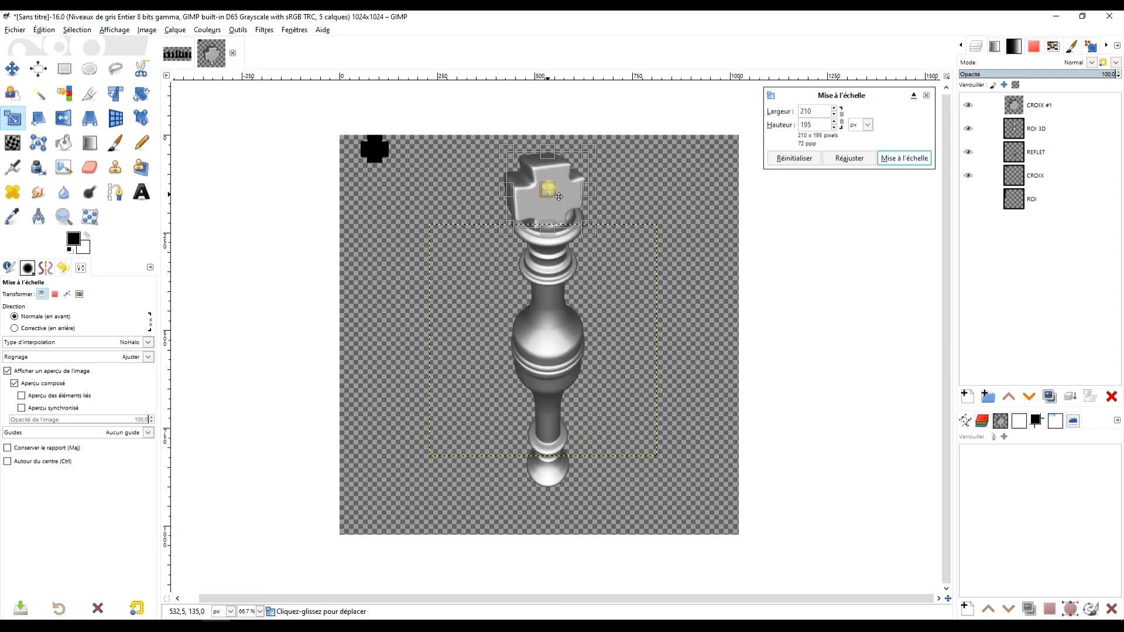
Scale the extruded cross down to about 117 × 125 px and reposition it on the king's head
{"action": "scroll", "coordinate": [597, 188], "scroll_direction": "up", "scroll_amount": 4}
{"action": "scroll", "coordinate": [663, 202], "scroll_direction": "up", "scroll_amount": 1}
{"action": "scroll", "coordinate": [665, 279], "scroll_direction": "down", "scroll_amount": 3}
{"action": "scroll", "coordinate": [664, 286], "scroll_direction": "up", "scroll_amount": 2}
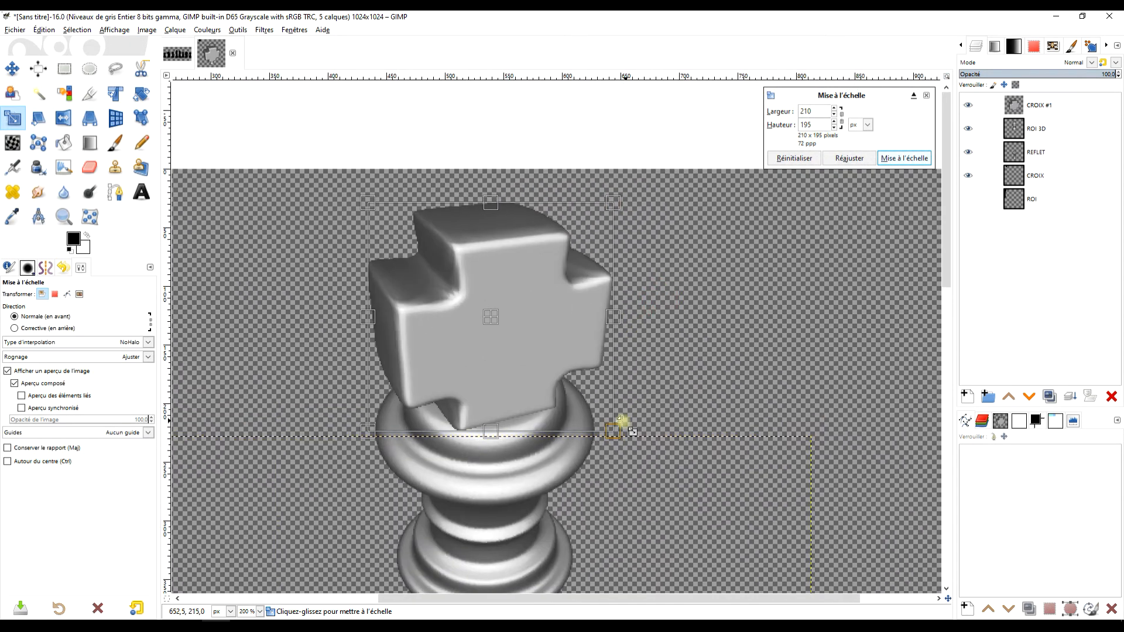
{"action": "left_click_drag", "start_coordinate": [612, 433], "coordinate": [568, 376]}
{"action": "left_click_drag", "start_coordinate": [474, 293], "coordinate": [497, 350]}
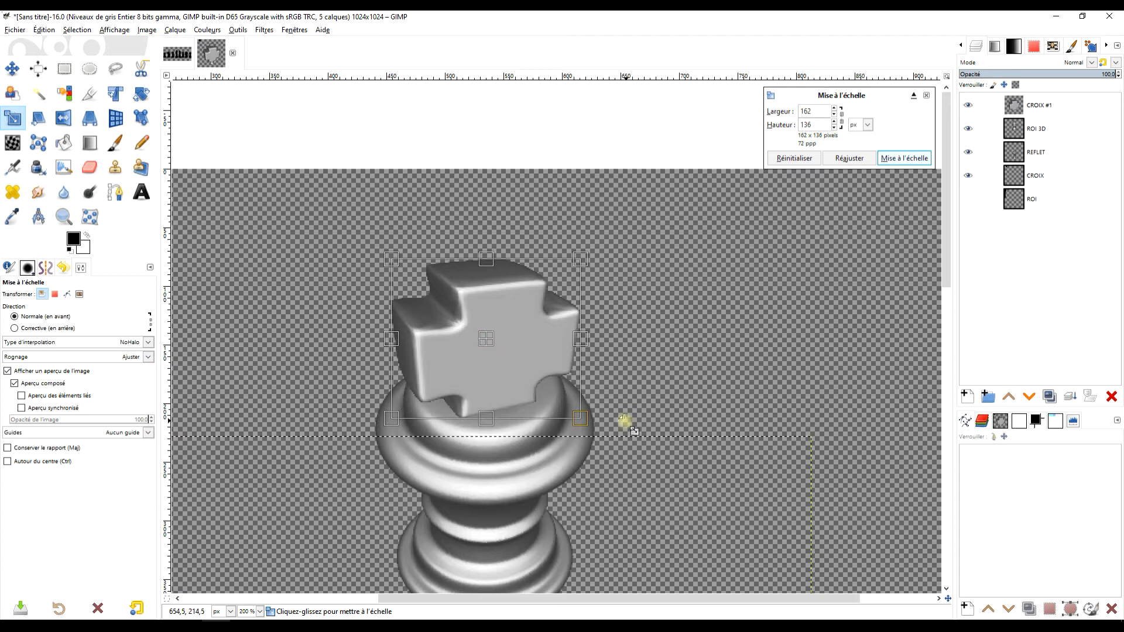
{"action": "left_click_drag", "start_coordinate": [582, 417], "coordinate": [528, 404]}
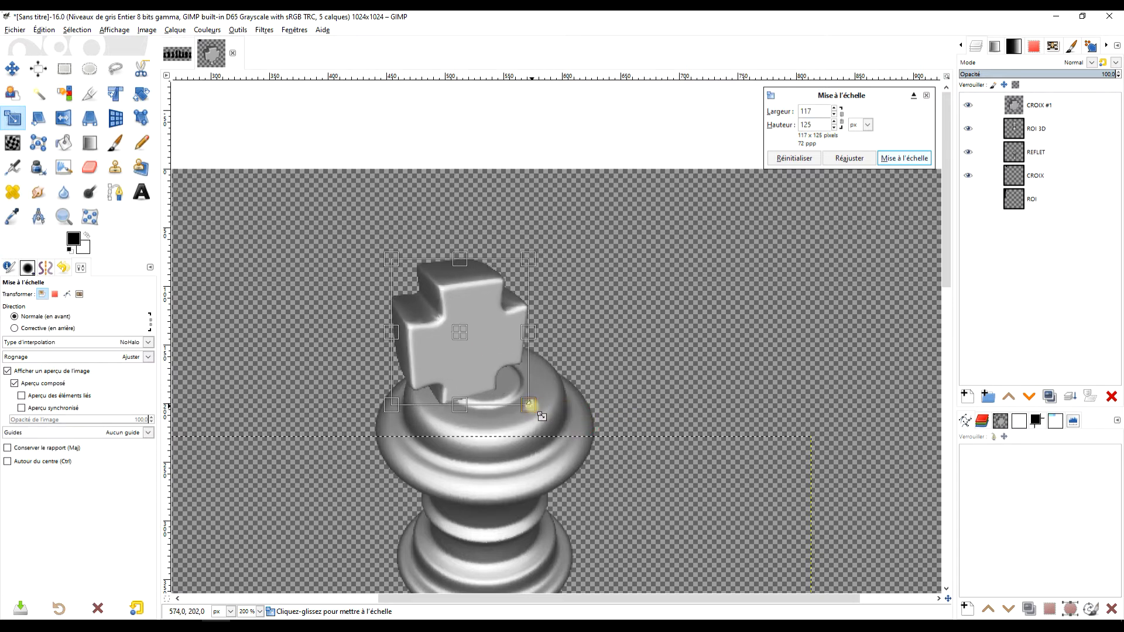
{"action": "left_click_drag", "start_coordinate": [472, 343], "coordinate": [494, 340]}
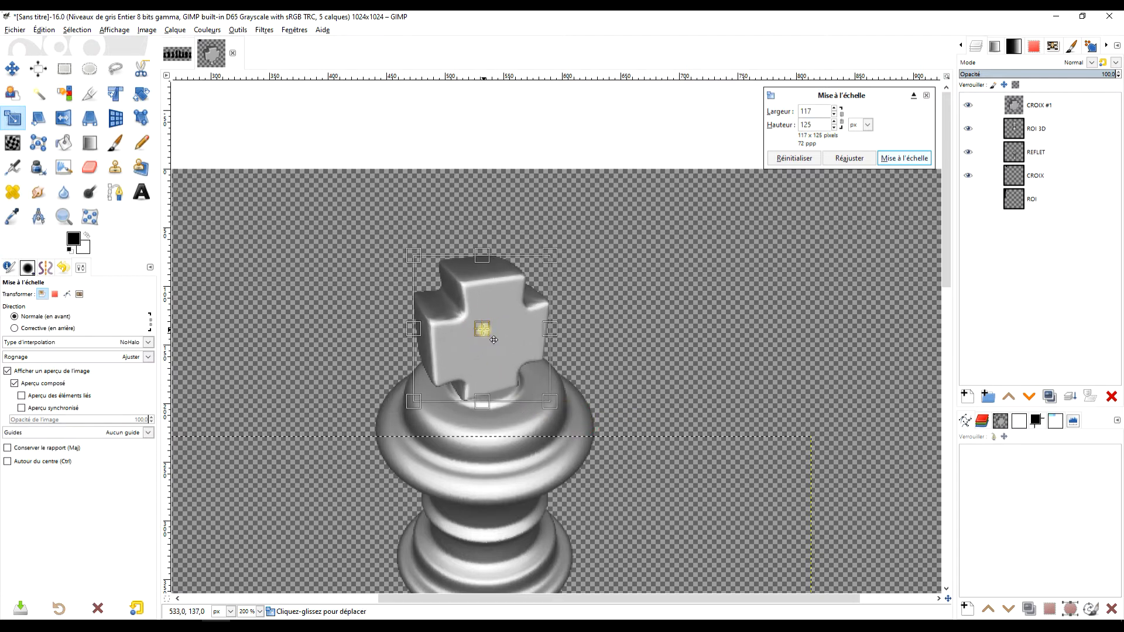
Reduce the cross further to about 104 × 105 px, keeping it centred on the king's head
{"action": "left_click_drag", "start_coordinate": [549, 402], "coordinate": [545, 398]}
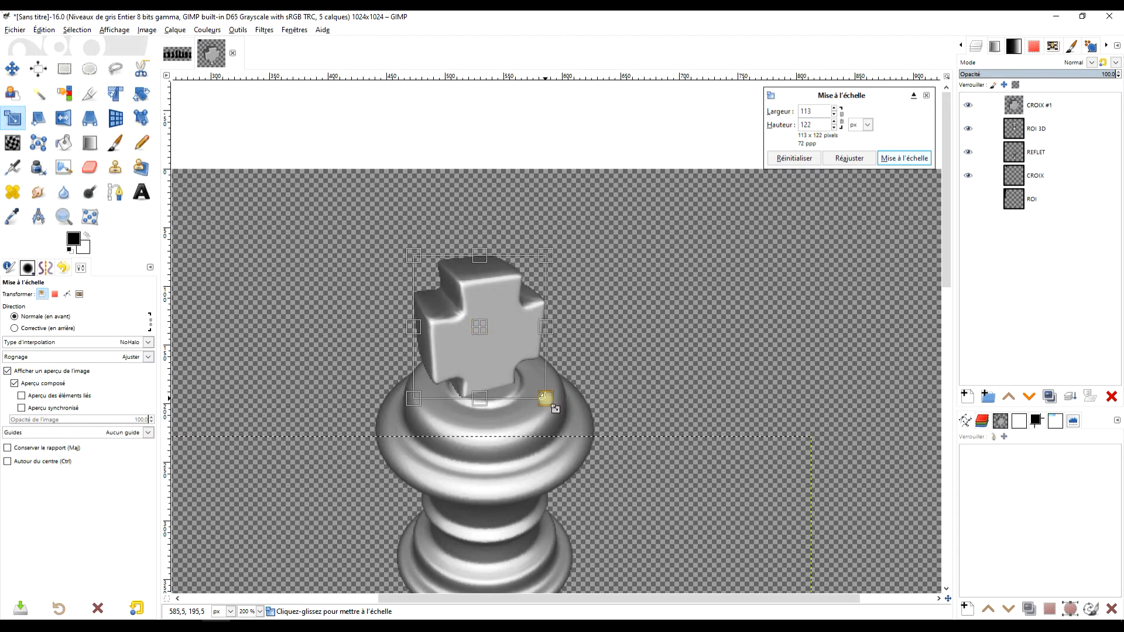
{"action": "left_click_drag", "start_coordinate": [596, 346], "coordinate": [605, 315]}
{"action": "left_click_drag", "start_coordinate": [424, 296], "coordinate": [437, 297]}
{"action": "scroll", "coordinate": [466, 303], "scroll_direction": "up", "scroll_amount": 3, "text": "ctrl"}
{"action": "scroll", "coordinate": [571, 328], "scroll_direction": "down", "scroll_amount": 2}
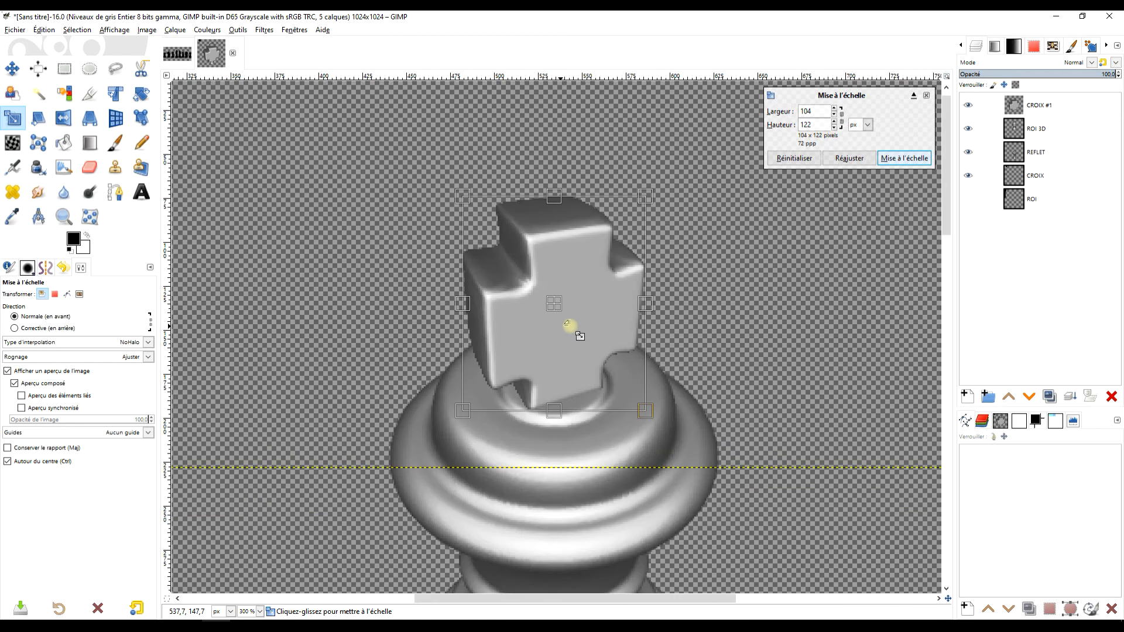
{"action": "left_click_drag", "start_coordinate": [504, 202], "coordinate": [494, 233]}
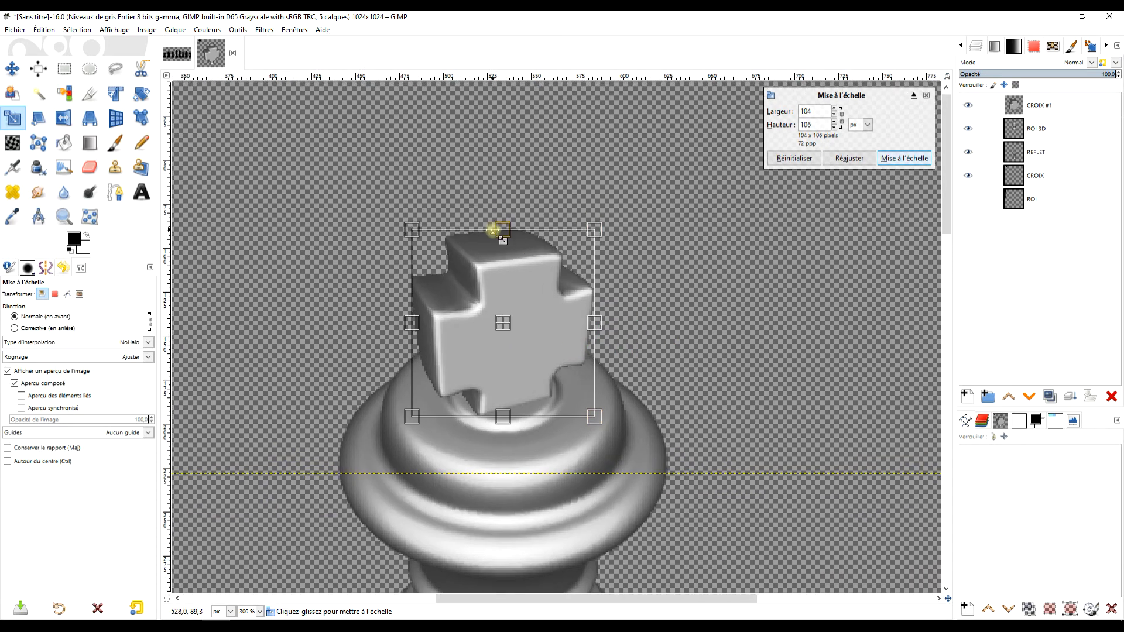
{"action": "scroll", "coordinate": [617, 354], "scroll_direction": "down", "scroll_amount": 3}
{"action": "scroll", "coordinate": [617, 354], "scroll_direction": "up", "scroll_amount": 1}
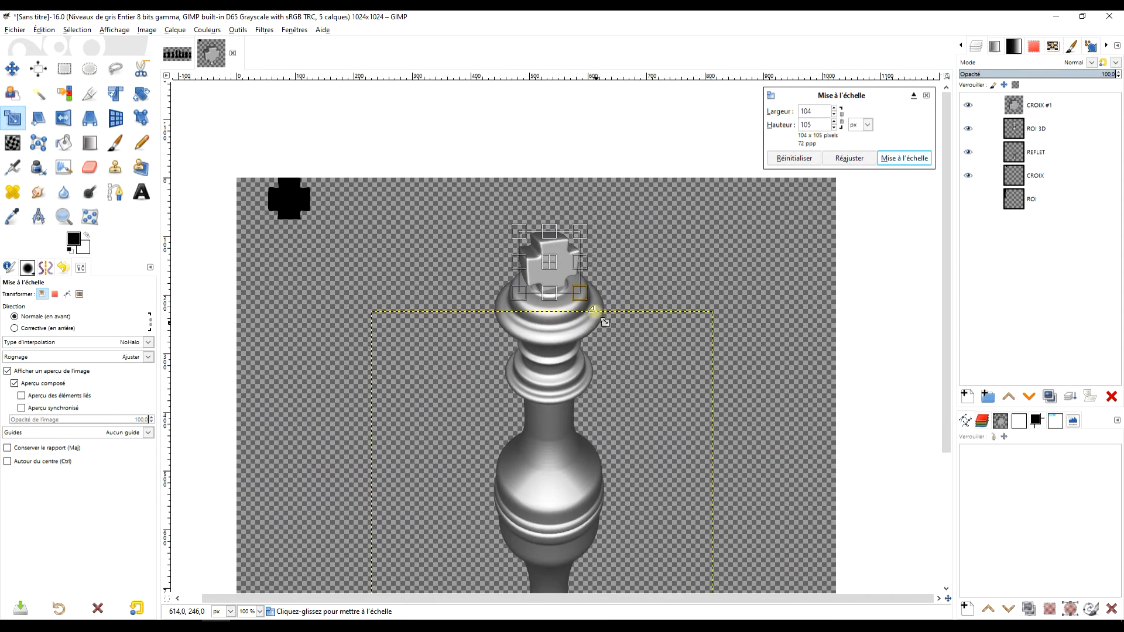
Fine-tune the cross's left and lower edges to a size of about 102 × 106 px
{"action": "scroll", "coordinate": [603, 316], "scroll_direction": "up", "scroll_amount": 2}
{"action": "scroll", "coordinate": [562, 296], "scroll_direction": "up", "scroll_amount": 2}
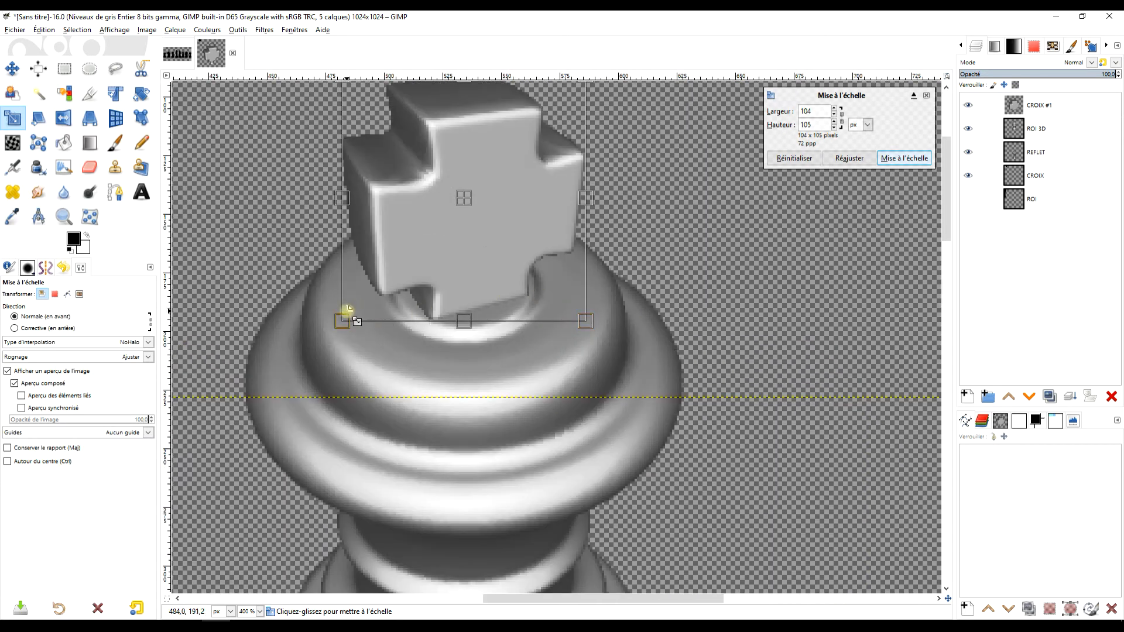
{"action": "left_click_drag", "start_coordinate": [342, 199], "coordinate": [346, 204]}
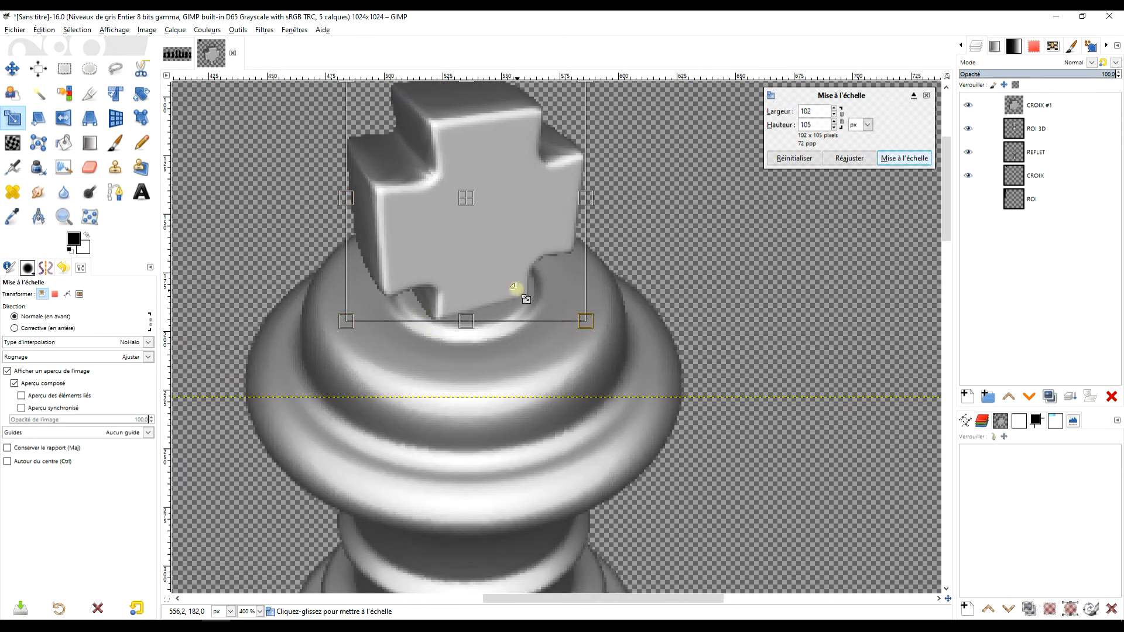
{"action": "left_click_drag", "start_coordinate": [344, 323], "coordinate": [346, 323]}
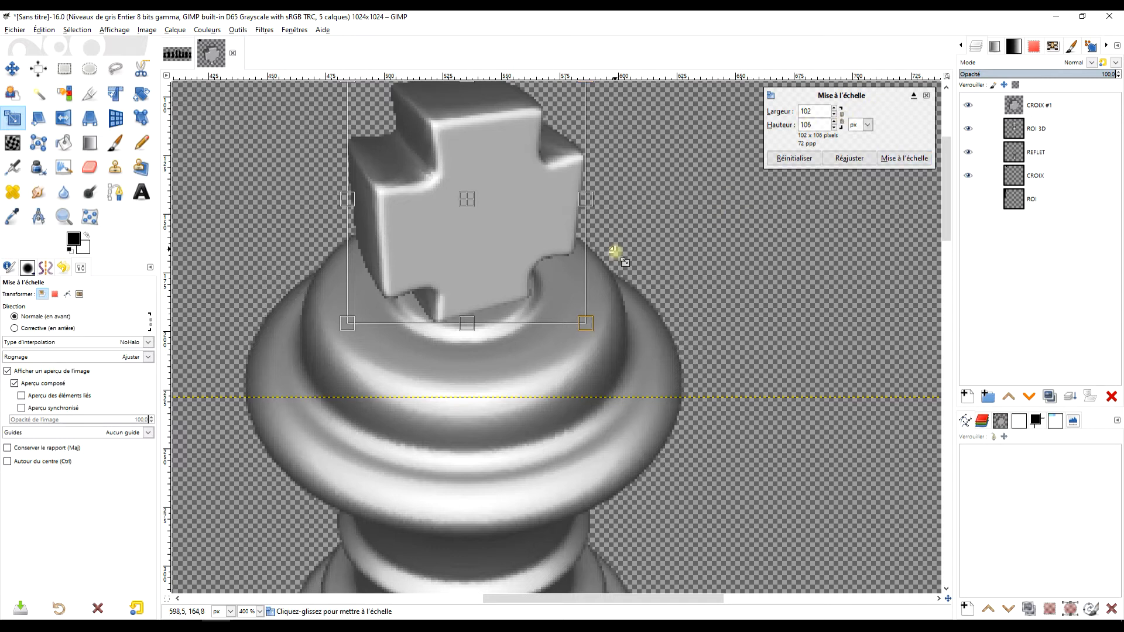
{"action": "scroll", "coordinate": [632, 230], "scroll_direction": "down", "scroll_amount": 4}
{"action": "scroll", "coordinate": [604, 260], "scroll_direction": "up", "scroll_amount": 4}
{"action": "left_click_drag", "start_coordinate": [605, 260], "coordinate": [710, 258]}
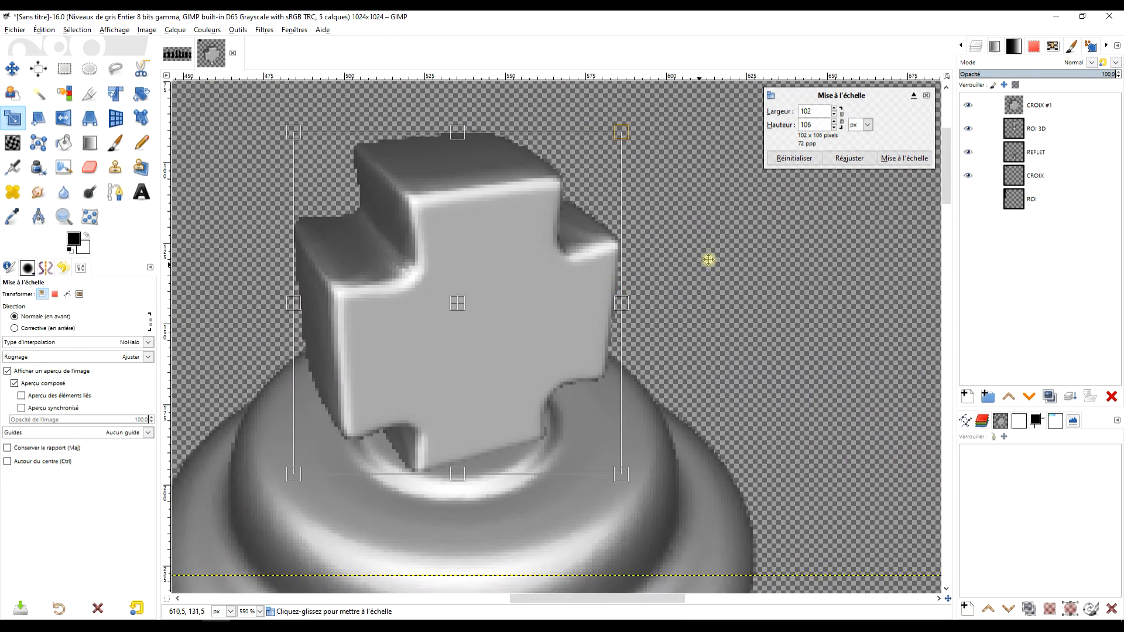
Trim the cross to 100 × 97 px, nudge it into place on the head and apply the scaling
{"action": "left_click_drag", "start_coordinate": [477, 130], "coordinate": [462, 140]}
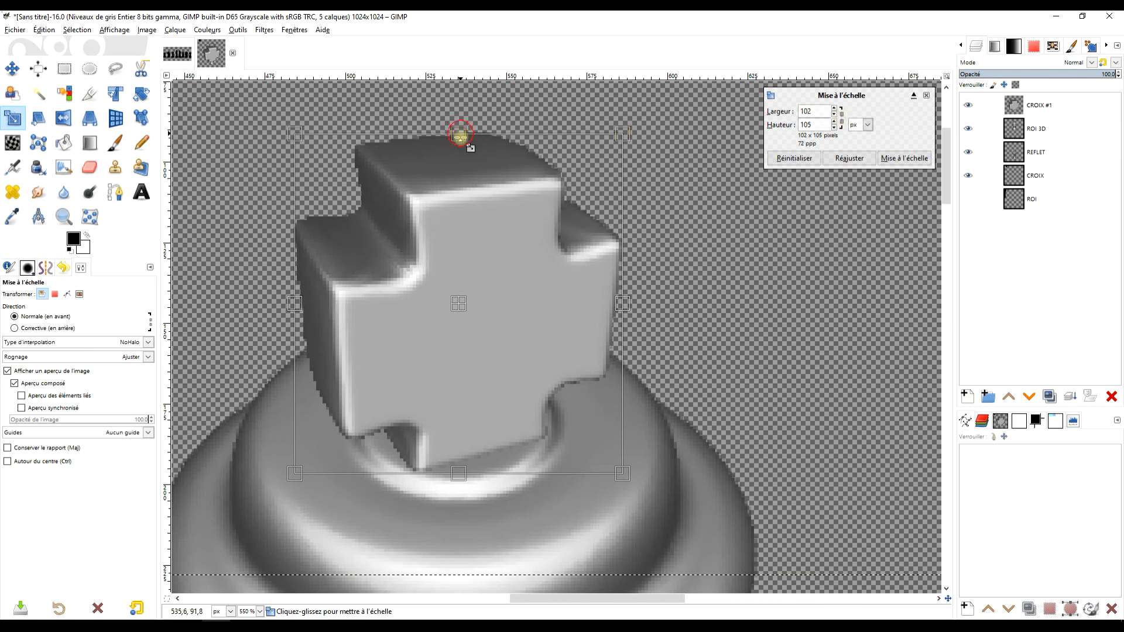
{"action": "left_click_drag", "start_coordinate": [622, 306], "coordinate": [615, 306]}
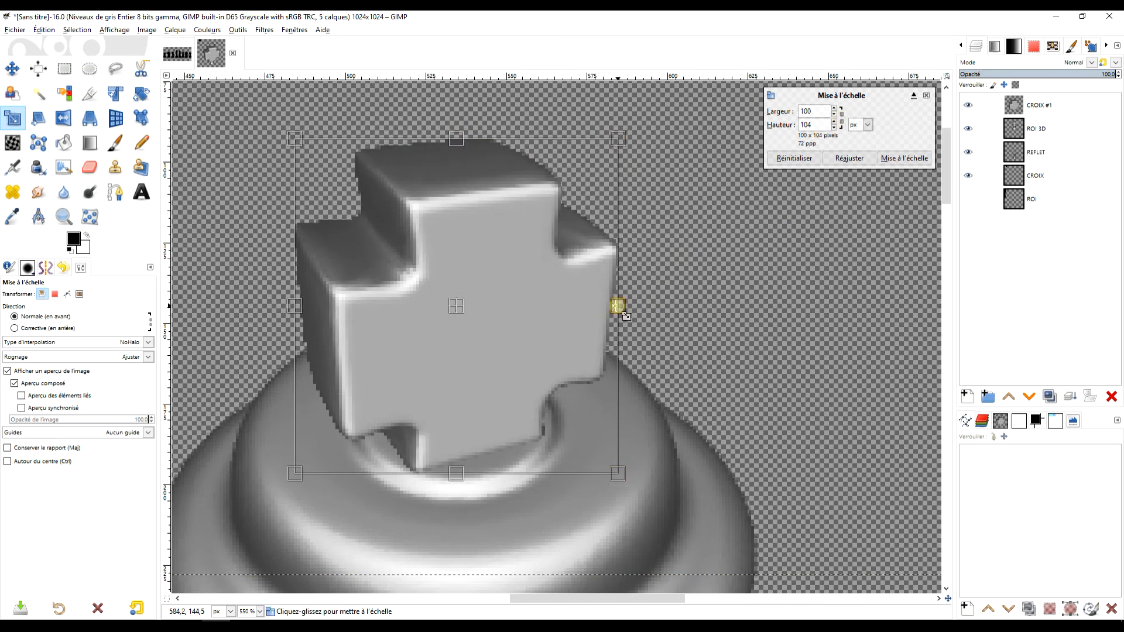
{"action": "left_click_drag", "start_coordinate": [298, 307], "coordinate": [294, 311]}
{"action": "left_click_drag", "start_coordinate": [454, 477], "coordinate": [455, 472]}
{"action": "scroll", "coordinate": [466, 485], "scroll_direction": "down", "scroll_amount": 6}
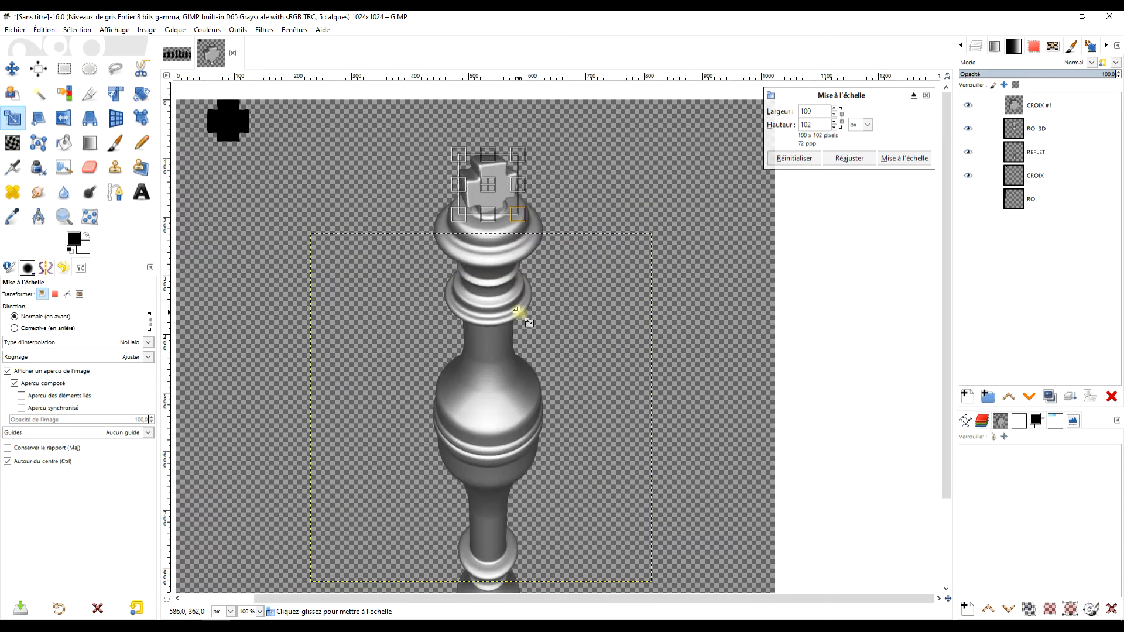
{"action": "scroll", "coordinate": [530, 324], "scroll_direction": "up", "scroll_amount": 3}
{"action": "left_click_drag", "start_coordinate": [486, 186], "coordinate": [486, 189]}
{"action": "left_click", "coordinate": [898, 158]}
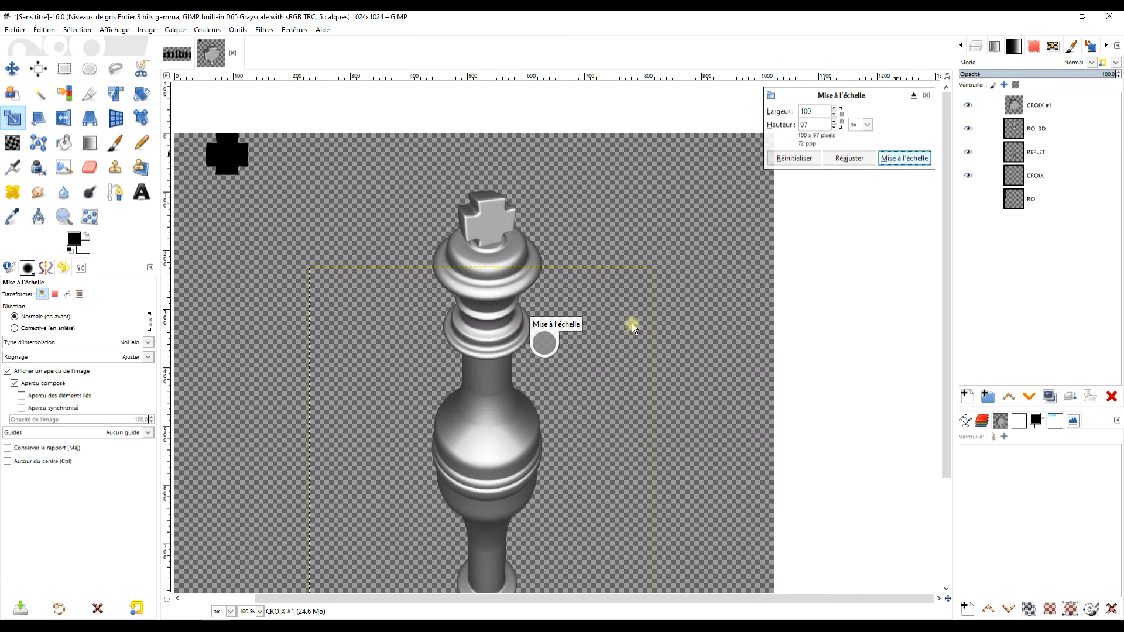
Hide the CROIX layer, create a layer group below REFLET and move the CROIX and ROI layers into it
{"action": "scroll", "coordinate": [631, 323], "scroll_direction": "down", "scroll_amount": 1}
{"action": "left_click_drag", "start_coordinate": [632, 323], "coordinate": [612, 304]}
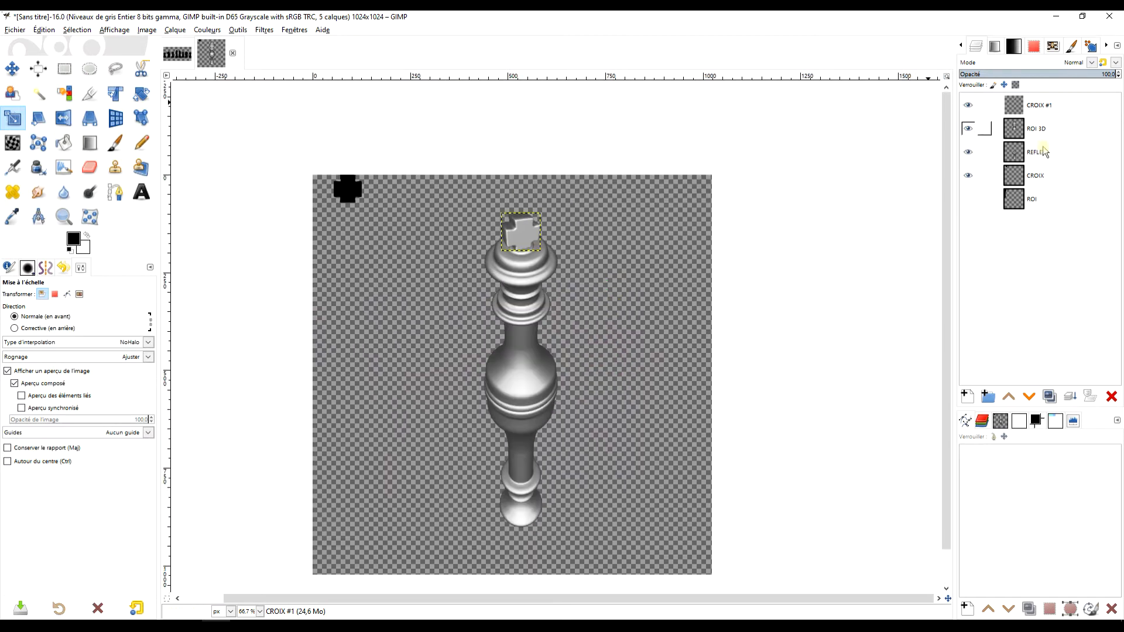
{"action": "left_click", "coordinate": [971, 180]}
{"action": "left_click", "coordinate": [1065, 175]}
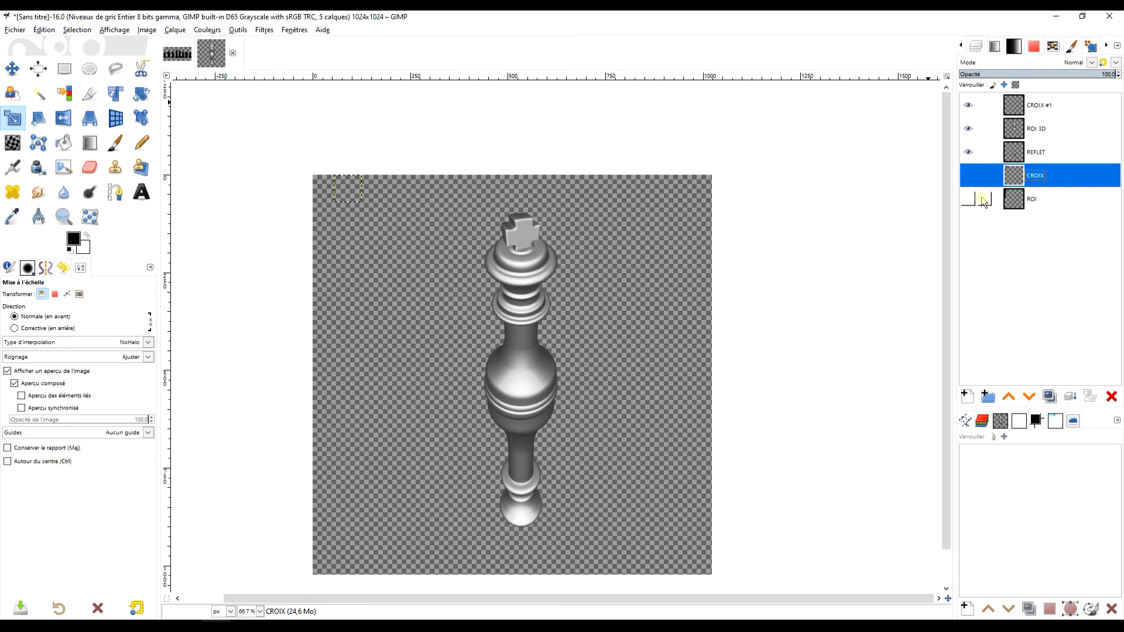
{"action": "left_click", "coordinate": [989, 398]}
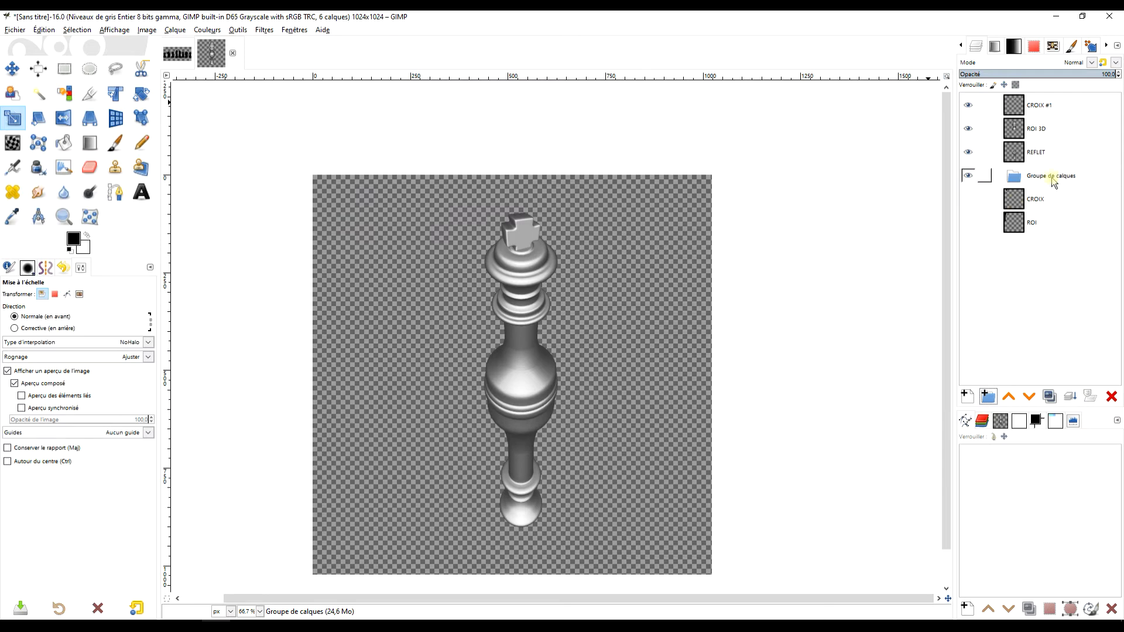
{"action": "left_click_drag", "start_coordinate": [1018, 208], "coordinate": [1033, 179]}
{"action": "left_click_drag", "start_coordinate": [1017, 227], "coordinate": [1031, 202]}
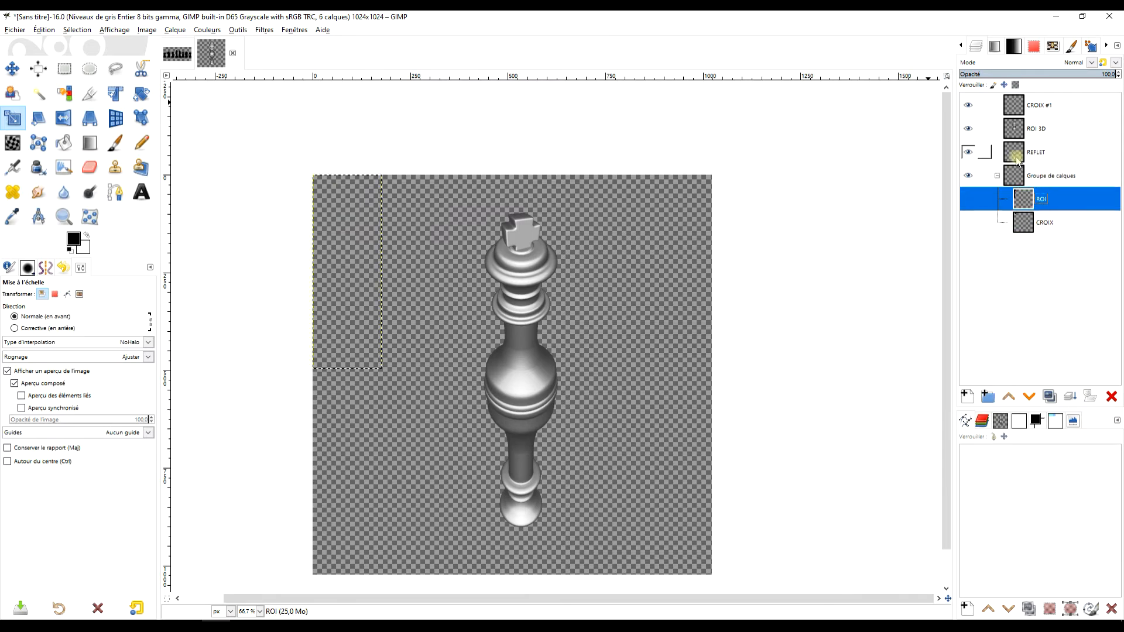
Collapse and hide the new layer group, and rename it ARCHIVES
{"action": "left_click", "coordinate": [997, 176]}
{"action": "left_click", "coordinate": [968, 175]}
{"action": "double_click", "coordinate": [1048, 176]}
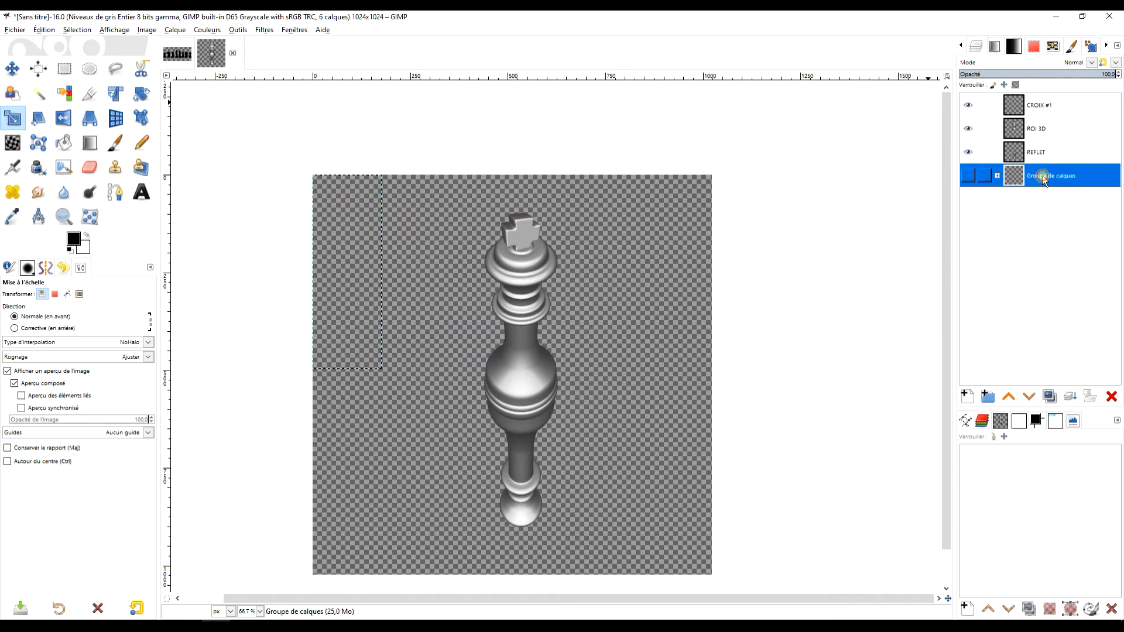
{"action": "type", "text": "ARC"}
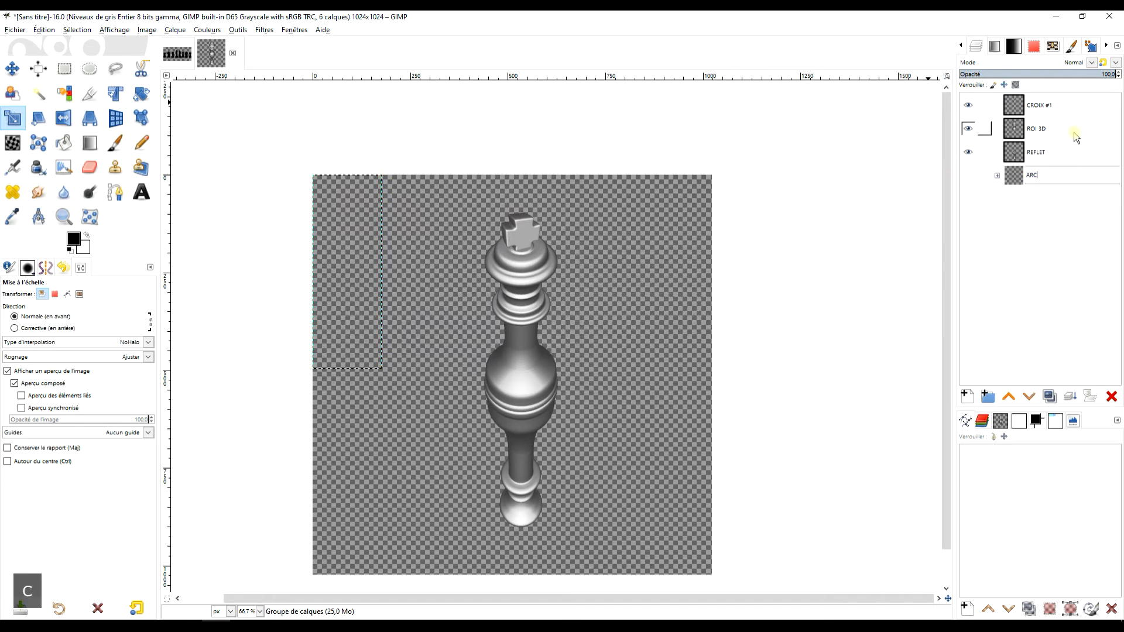
{"action": "type", "text": "HIVES"}
{"action": "key", "text": "Return"}
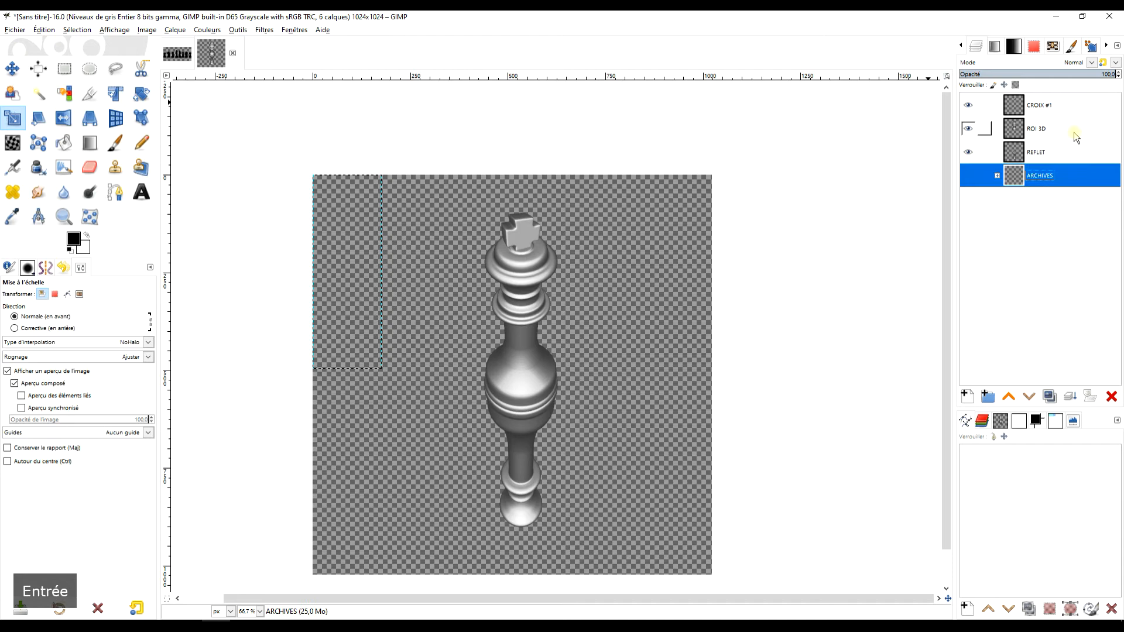
Check the CROIX #1 layer's visibility and merge it down into the ROI 3D layer
{"action": "left_click", "coordinate": [975, 107]}
{"action": "left_click", "coordinate": [969, 106]}
{"action": "left_click", "coordinate": [969, 105]}
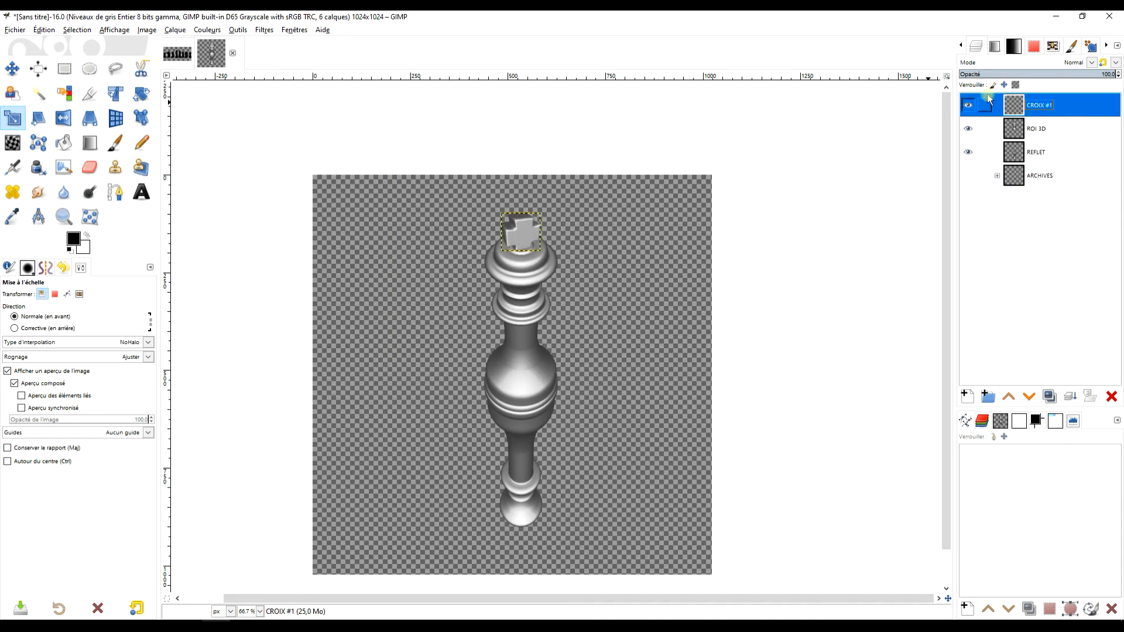
{"action": "left_click", "coordinate": [1071, 399]}
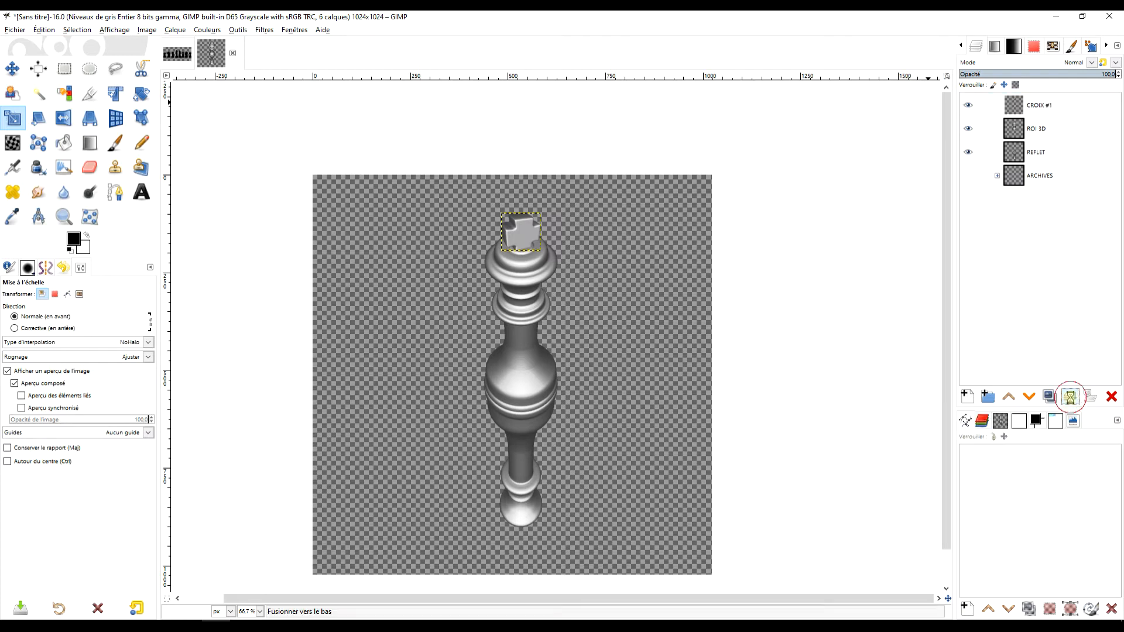
{"action": "left_click", "coordinate": [969, 105]}
{"action": "left_click", "coordinate": [969, 106]}
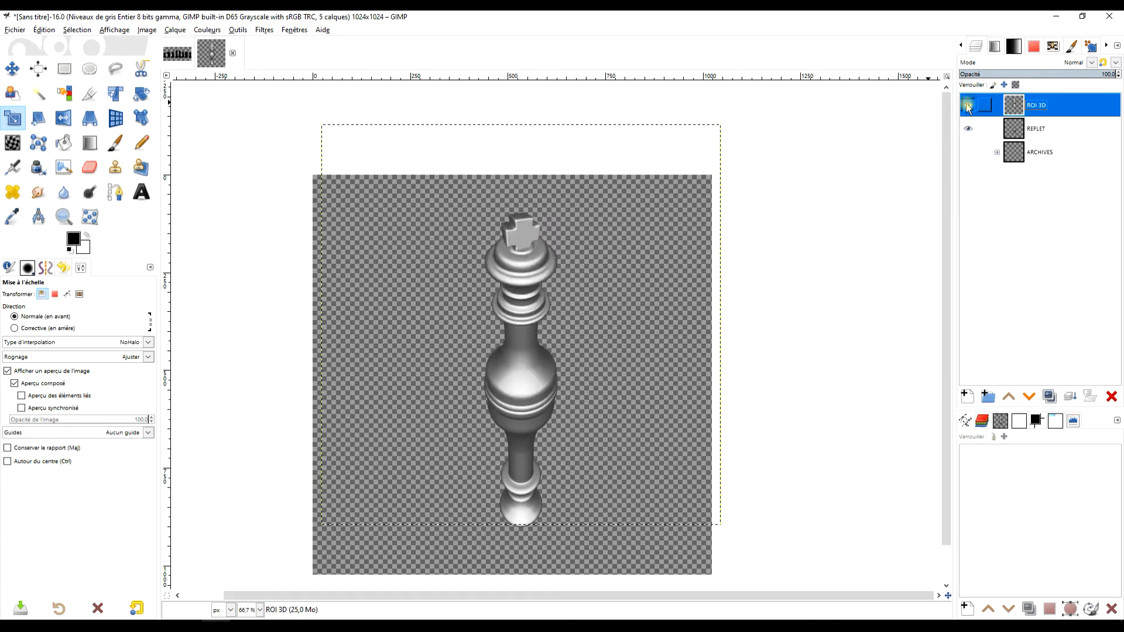
Resize both the ROI 3D and REFLET layers to the image dimensions
{"action": "right_click", "coordinate": [1015, 106]}
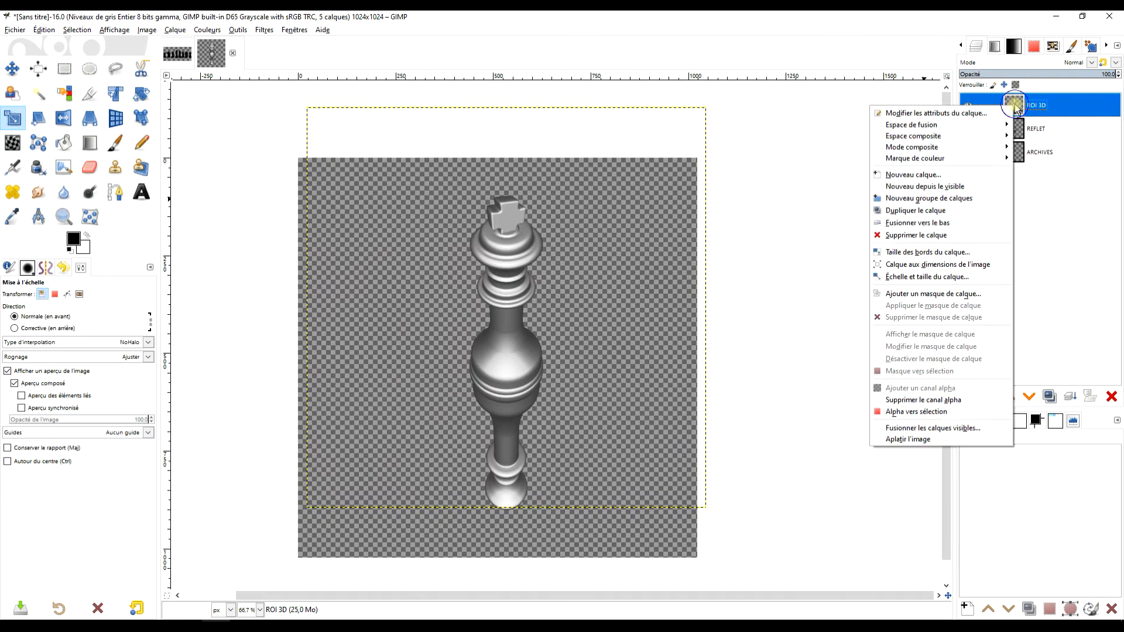
{"action": "left_click", "coordinate": [974, 267]}
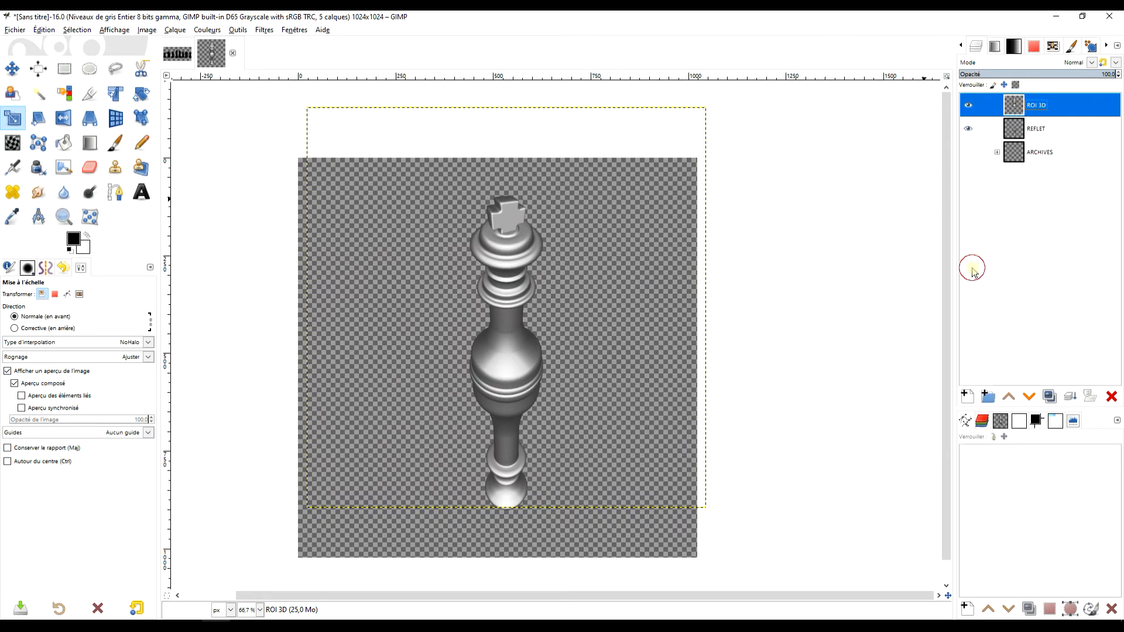
{"action": "right_click", "coordinate": [1015, 129]}
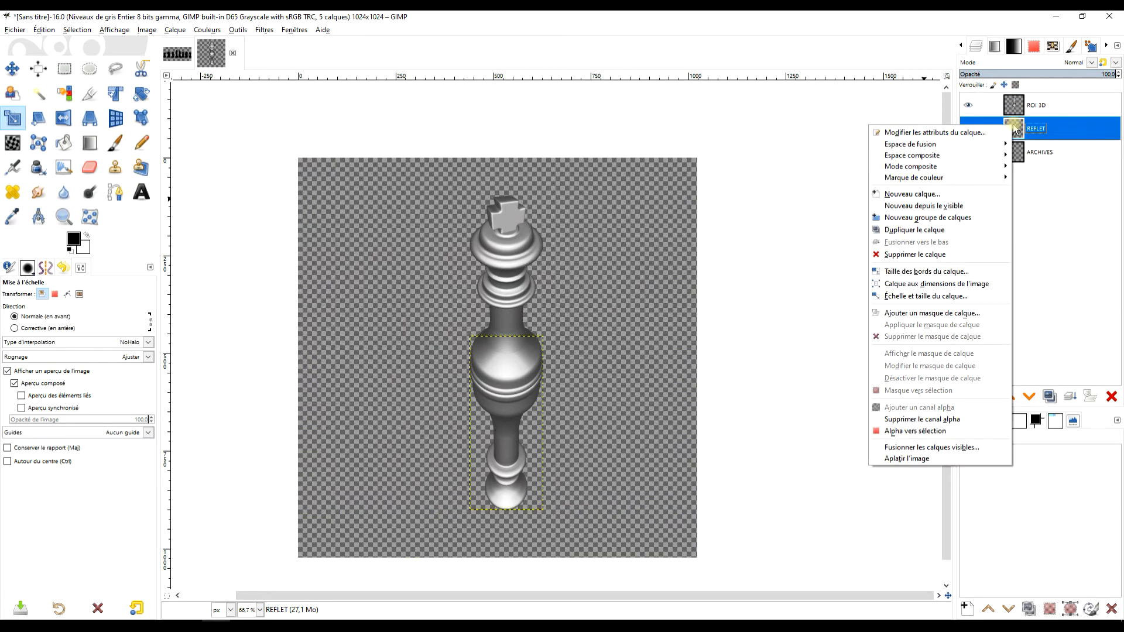
{"action": "left_click", "coordinate": [967, 286]}
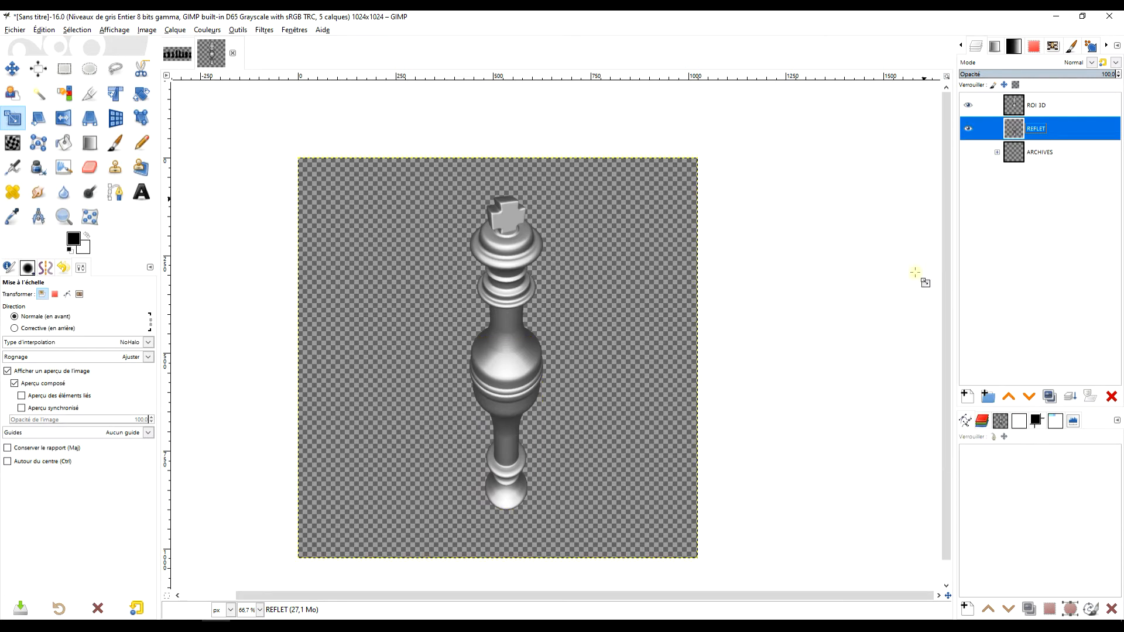
{"action": "left_click_drag", "start_coordinate": [742, 284], "coordinate": [695, 262]}
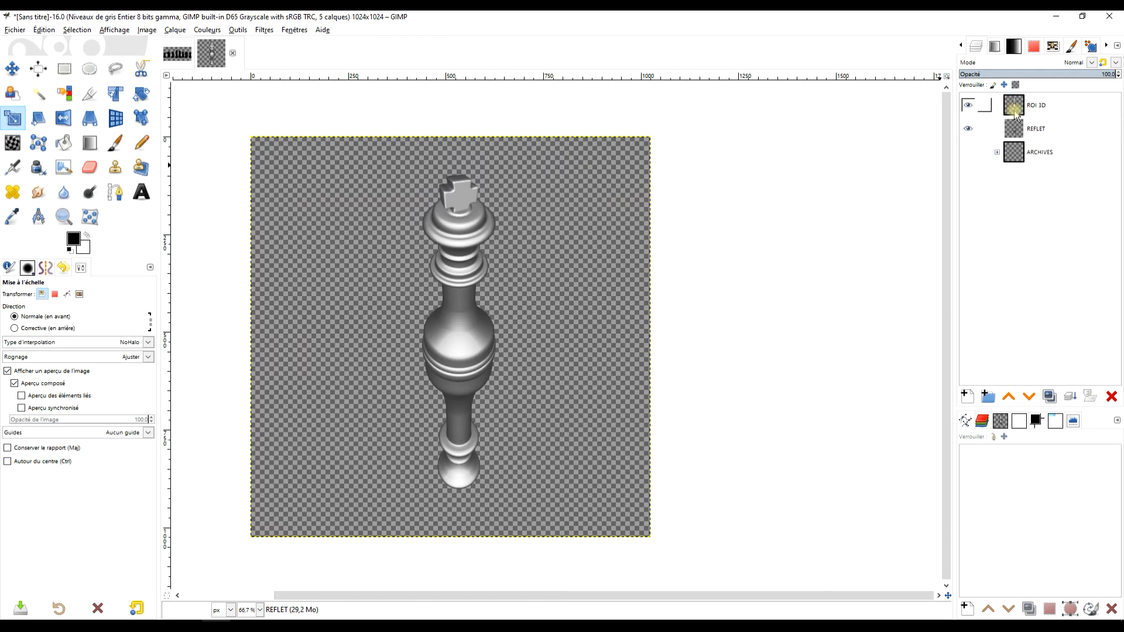
{"action": "left_click_drag", "start_coordinate": [668, 238], "coordinate": [667, 233]}
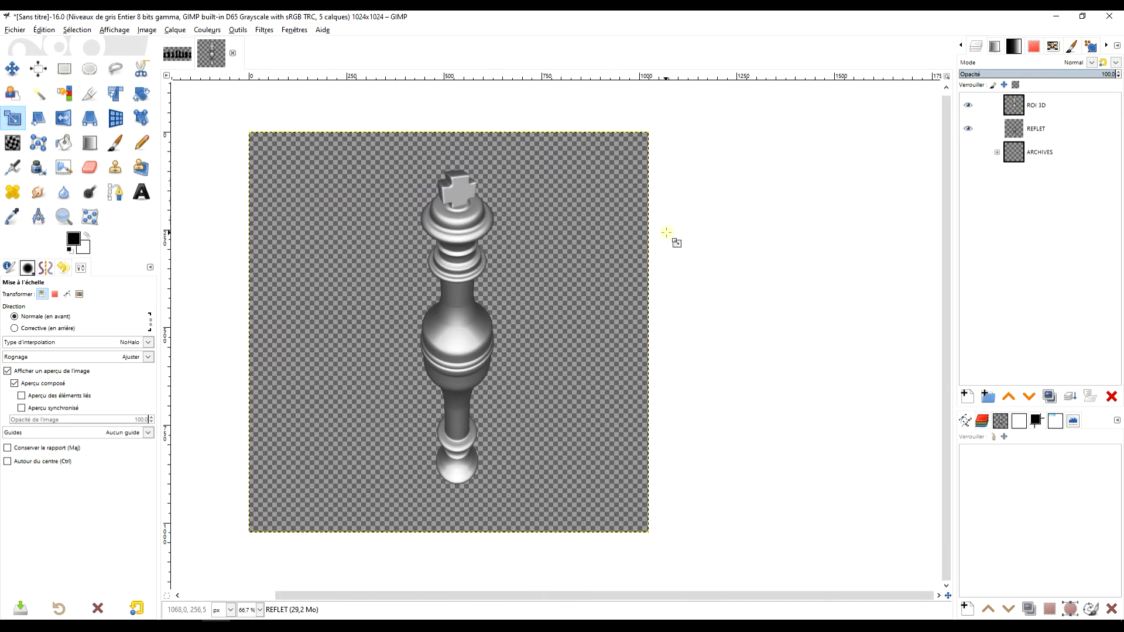
Create a white 1024 × 1024 px layer named FOND and place it directly below the REFLET layer
{"action": "left_click", "coordinate": [1014, 130]}
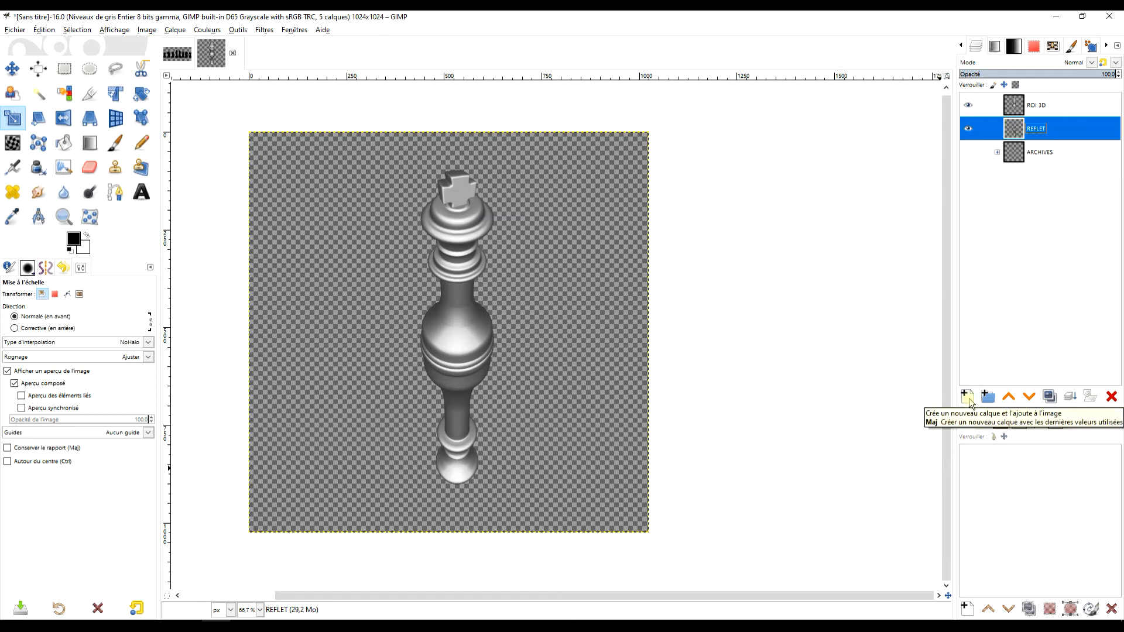
{"action": "left_click", "coordinate": [969, 399]}
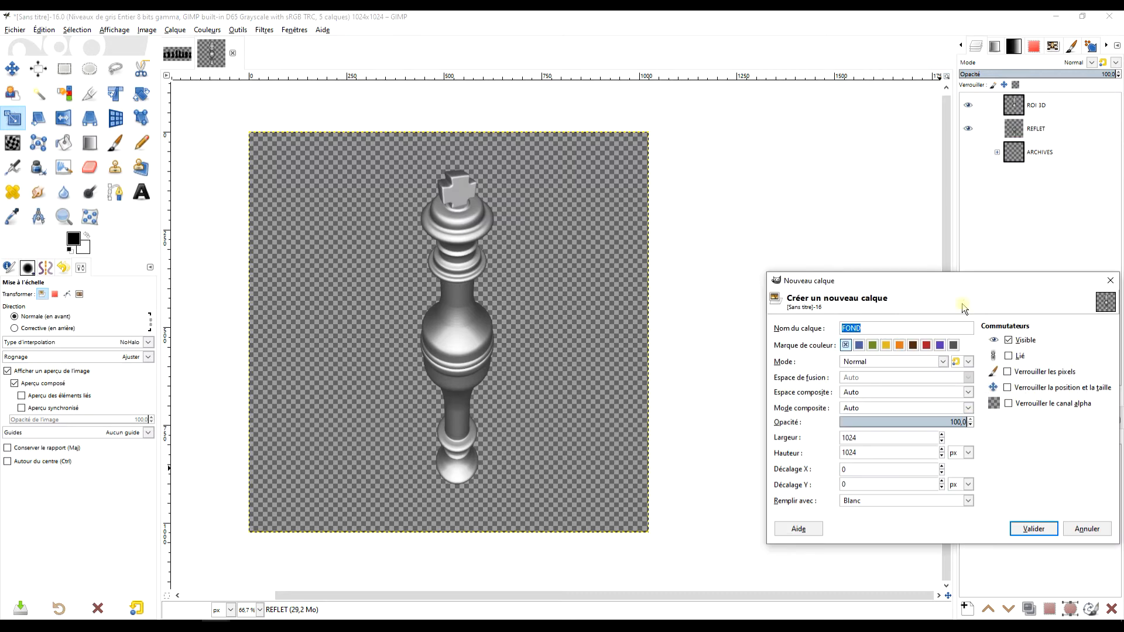
{"action": "left_click", "coordinate": [926, 502]}
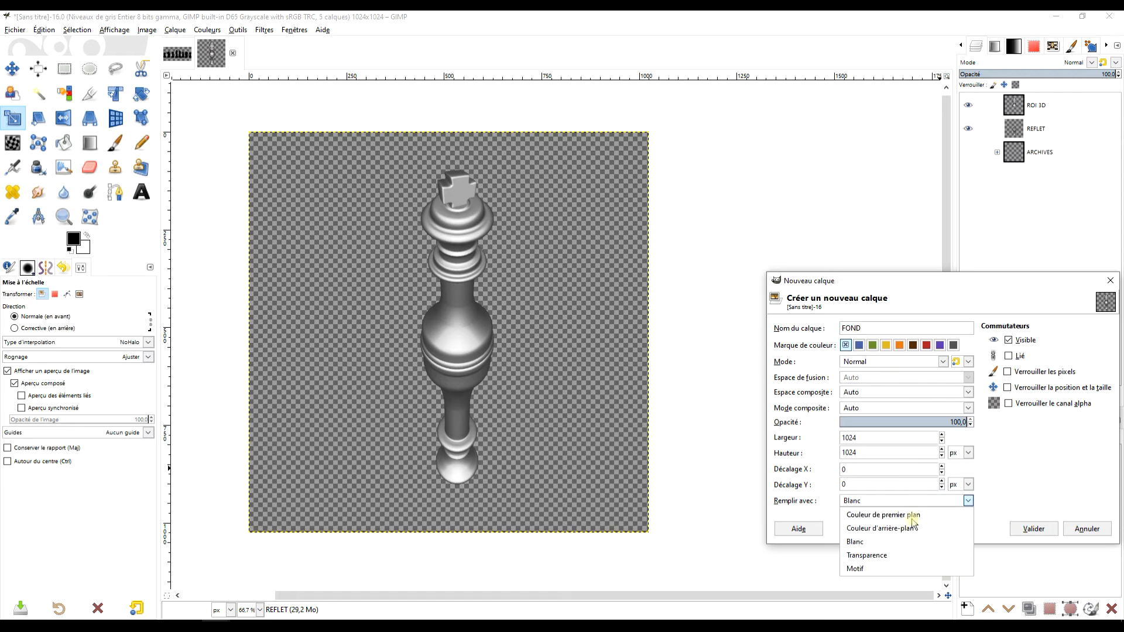
{"action": "left_click", "coordinate": [1019, 483]}
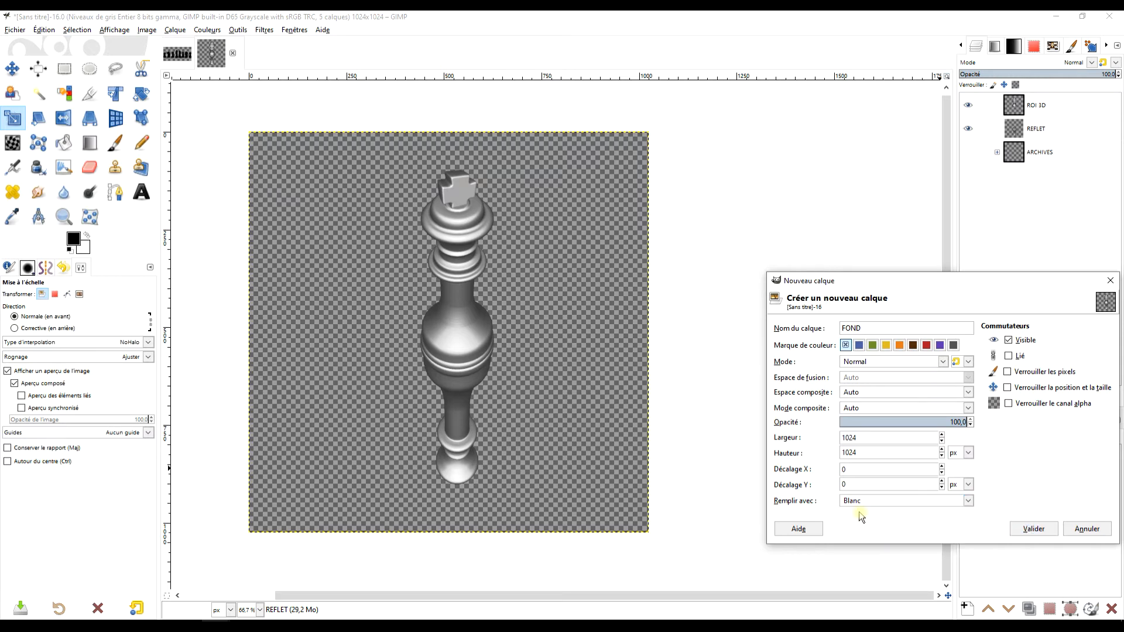
{"action": "left_click", "coordinate": [1032, 529]}
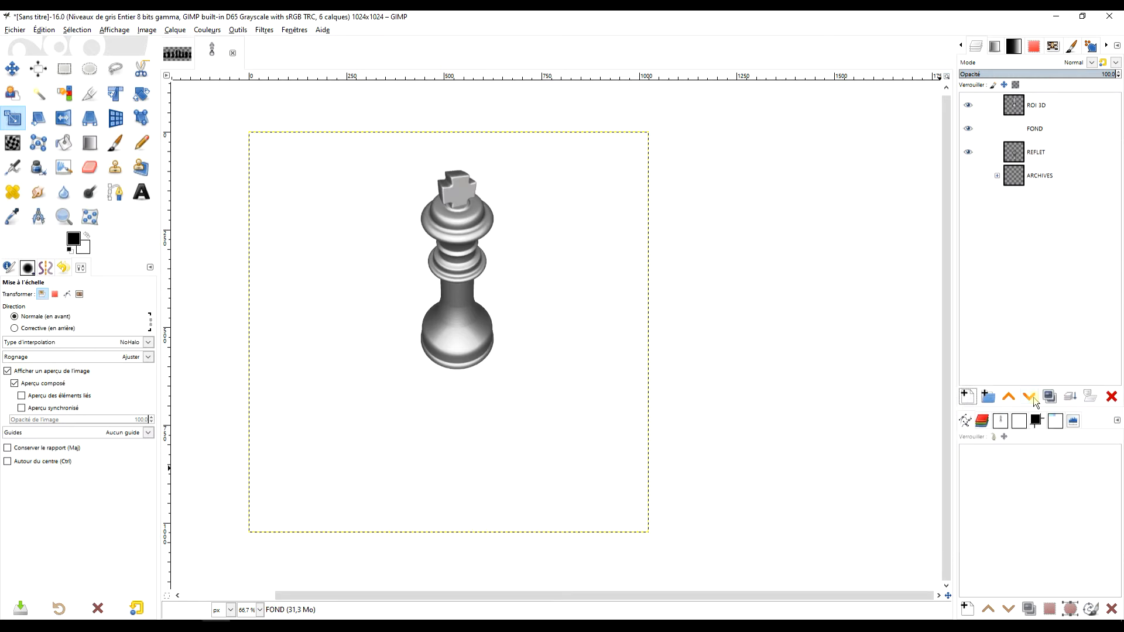
{"action": "left_click", "coordinate": [1032, 397]}
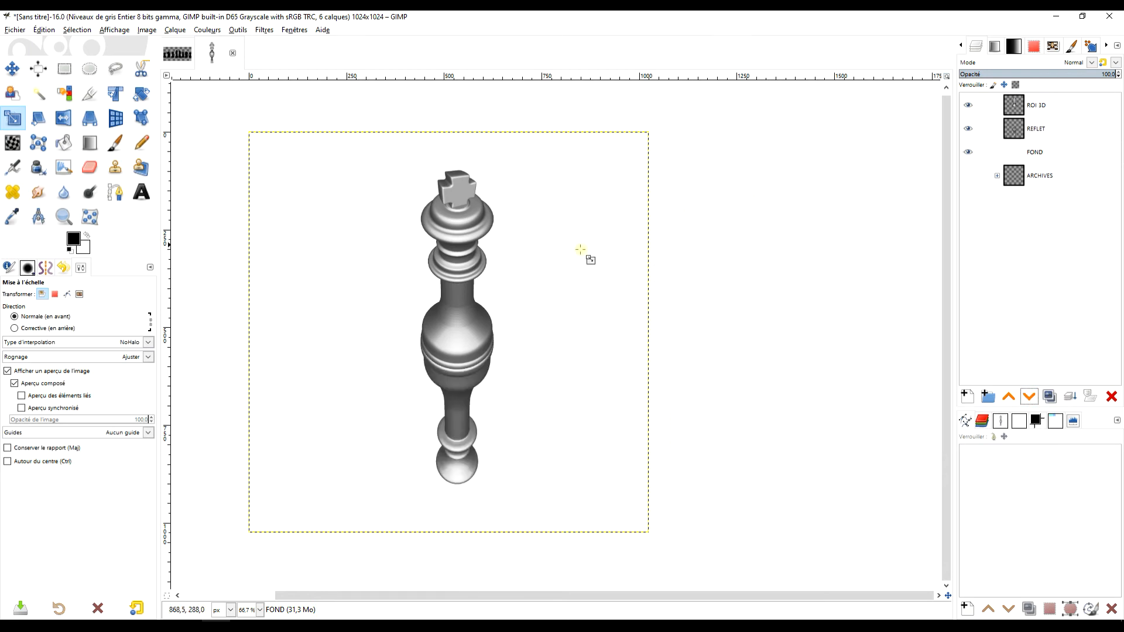
Keep black as the foreground colour and fill the FOND layer with it
{"action": "left_click", "coordinate": [75, 241]}
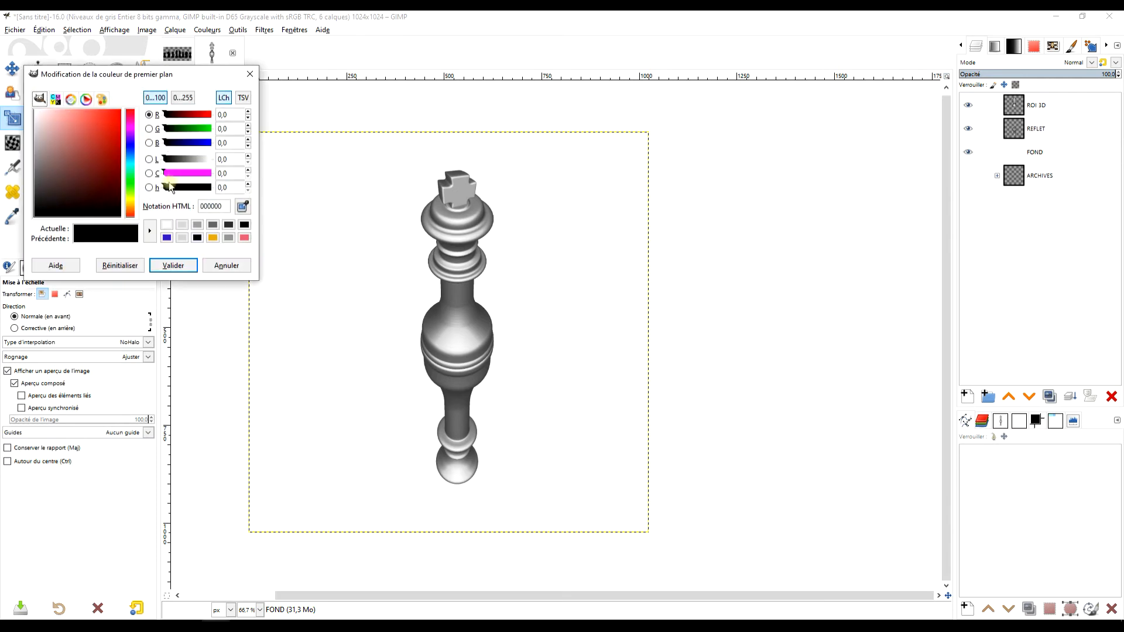
{"action": "left_click", "coordinate": [173, 265]}
{"action": "left_click_drag", "start_coordinate": [74, 240], "coordinate": [351, 255]}
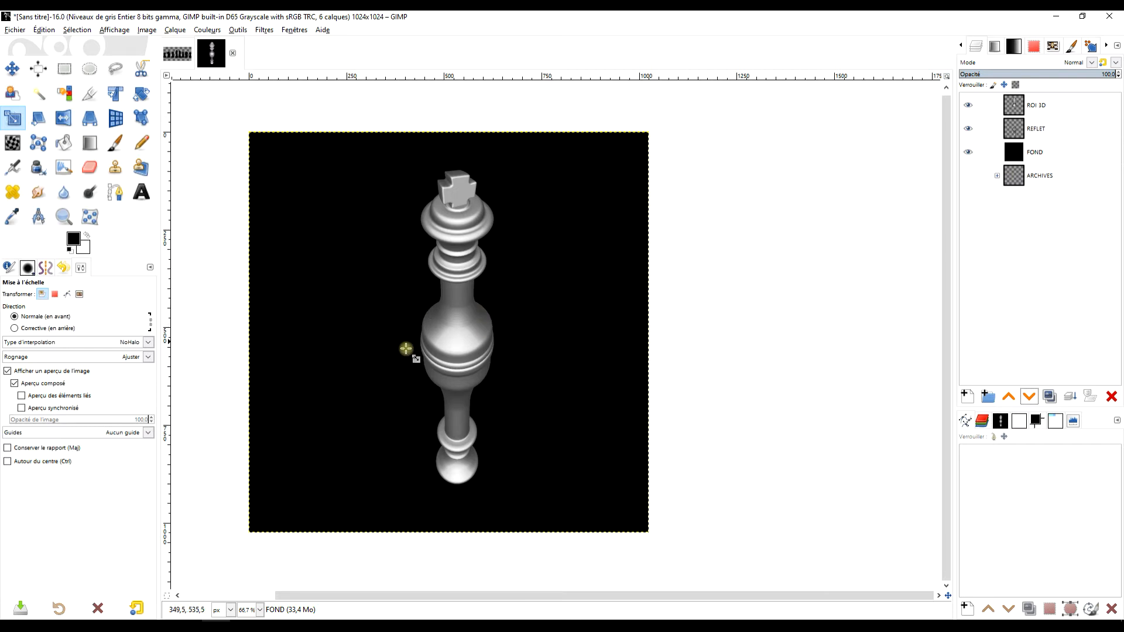
{"action": "left_click_drag", "start_coordinate": [581, 253], "coordinate": [607, 254]}
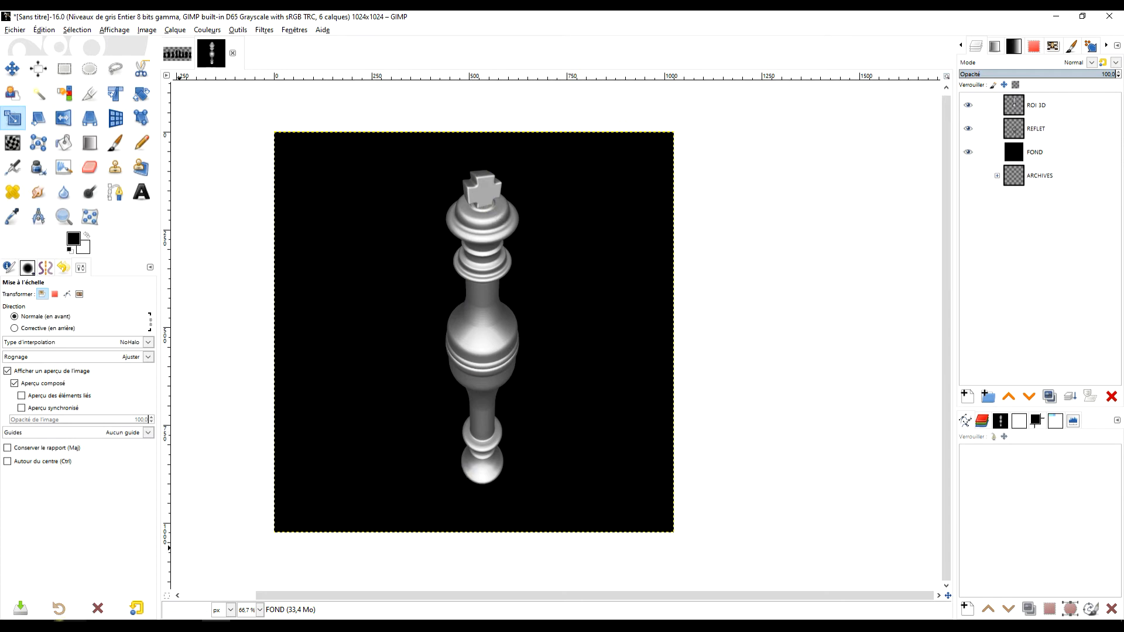
Switch to the browser and open the Pixabay gold glitter texture as a full image at 1280×853
{"action": "left_click", "coordinate": [43, 625]}
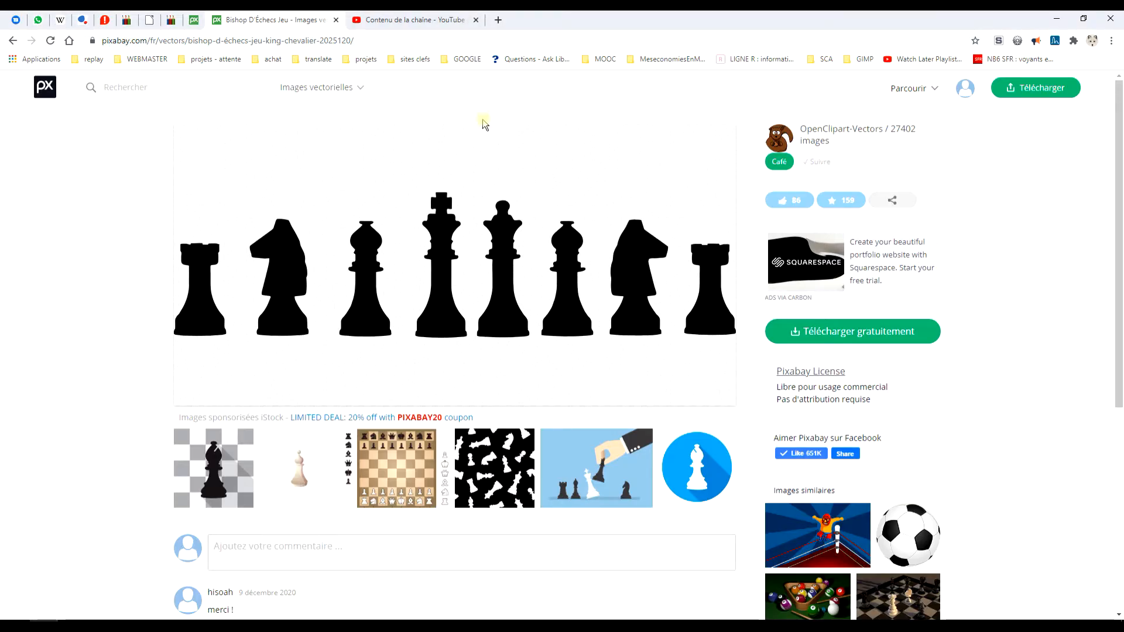
{"action": "left_click", "coordinate": [199, 24]}
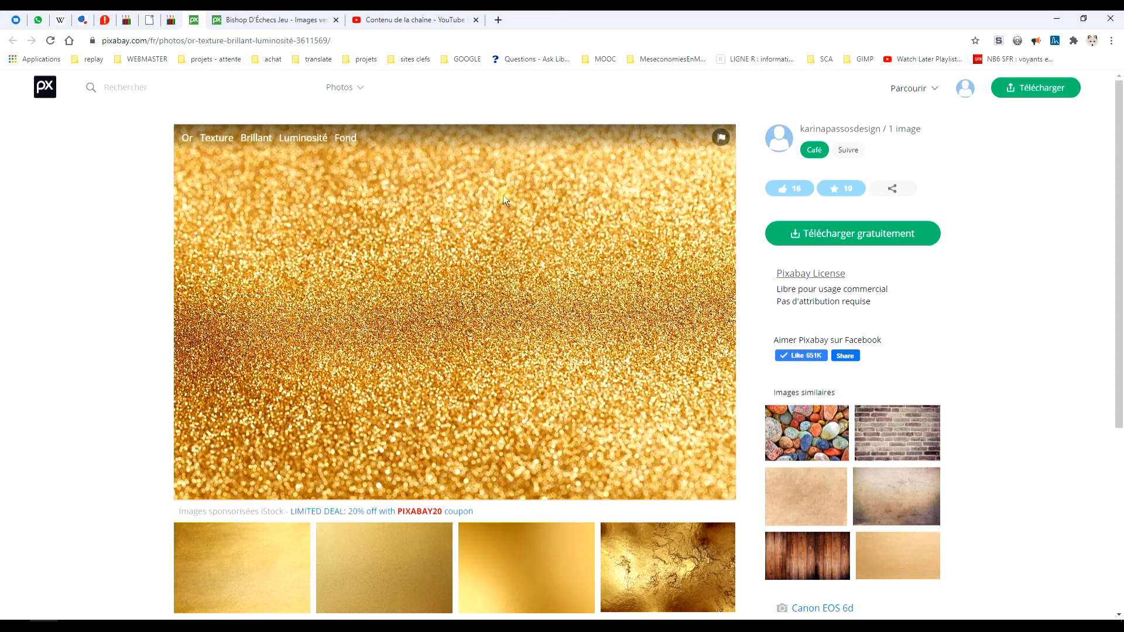
{"action": "left_click", "coordinate": [820, 234]}
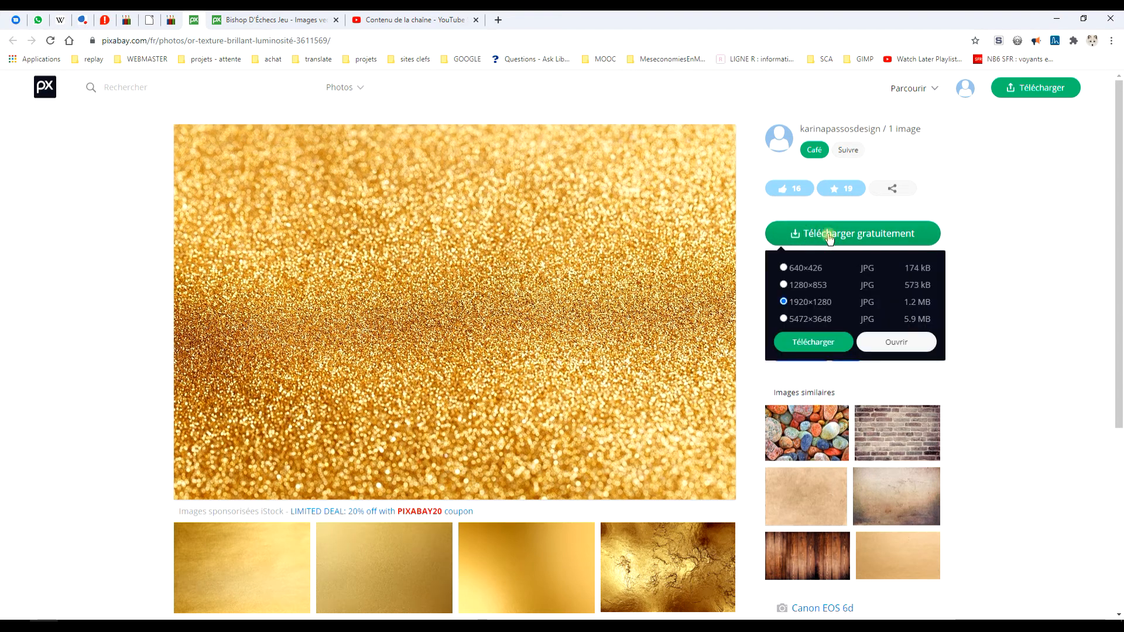
{"action": "left_click", "coordinate": [805, 286]}
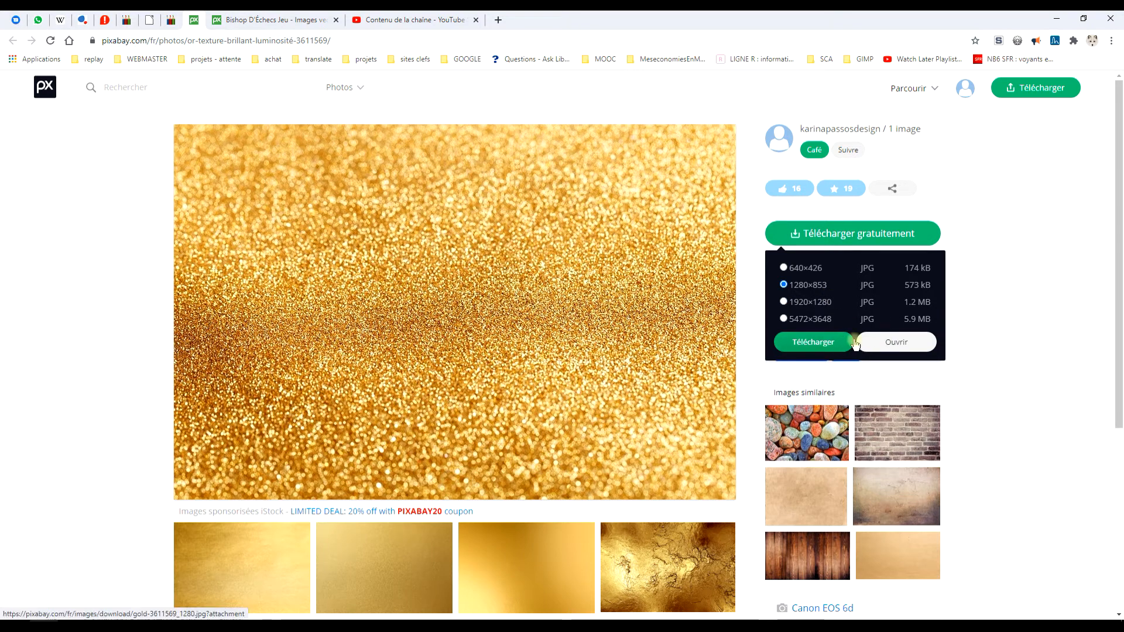
{"action": "left_click", "coordinate": [885, 344]}
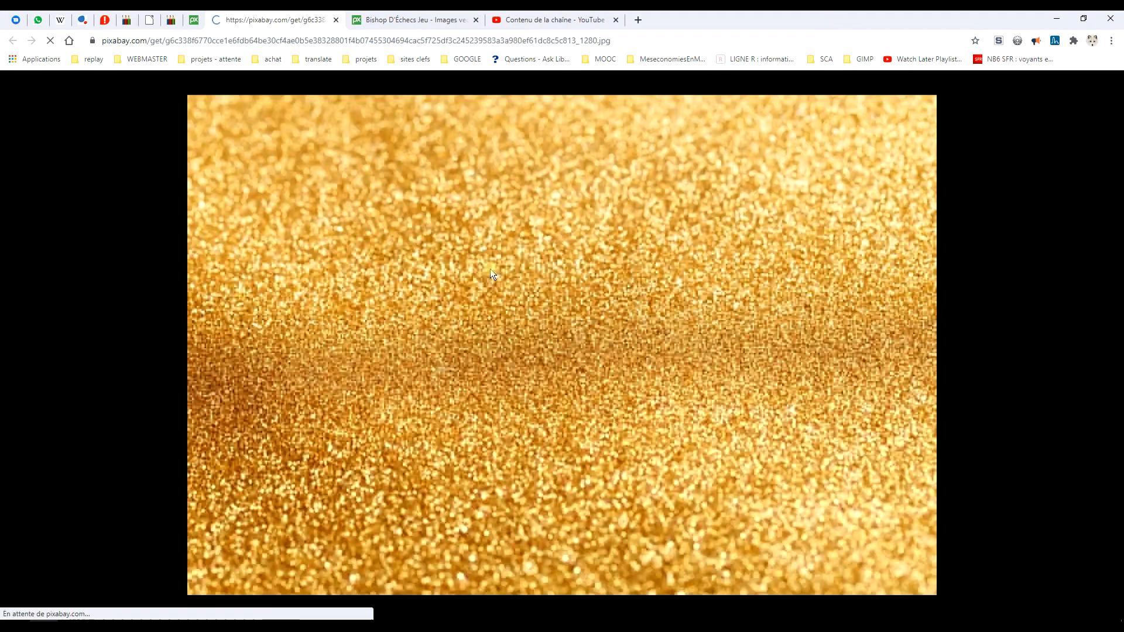
Copy the opened gold texture image and switch back to GIMP
{"action": "right_click", "coordinate": [506, 198]}
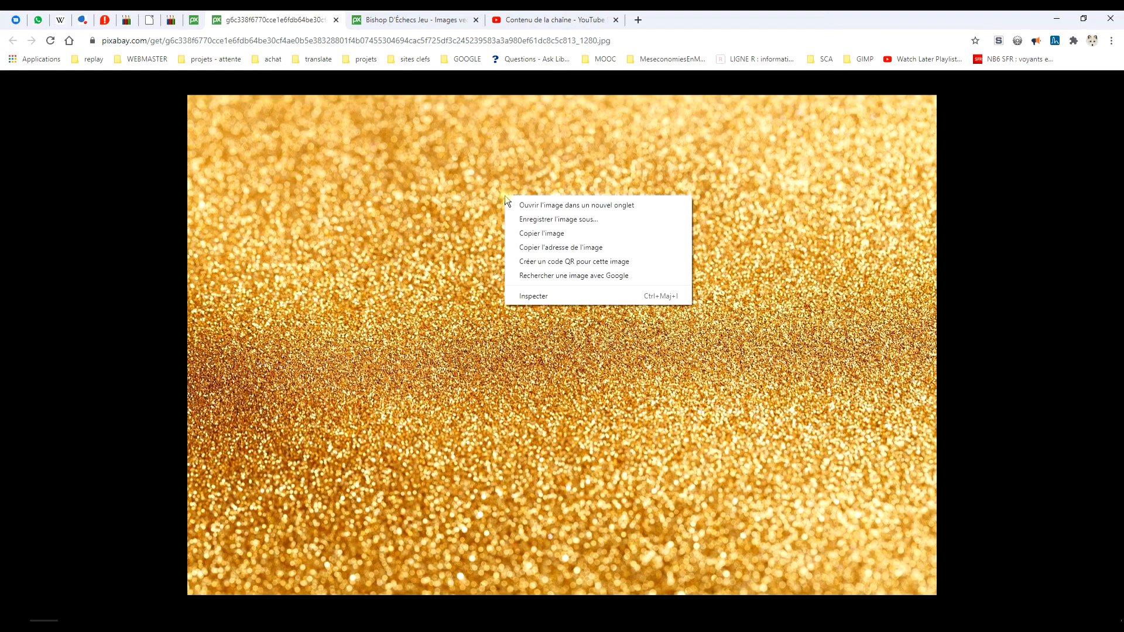
{"action": "left_click", "coordinate": [541, 233]}
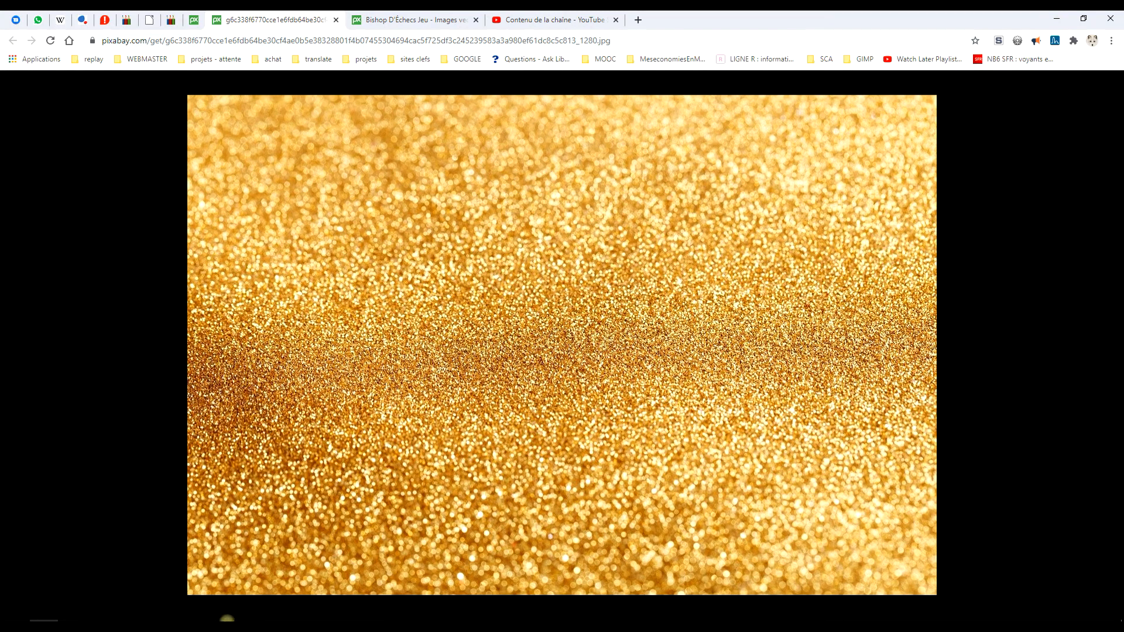
{"action": "left_click", "coordinate": [222, 625]}
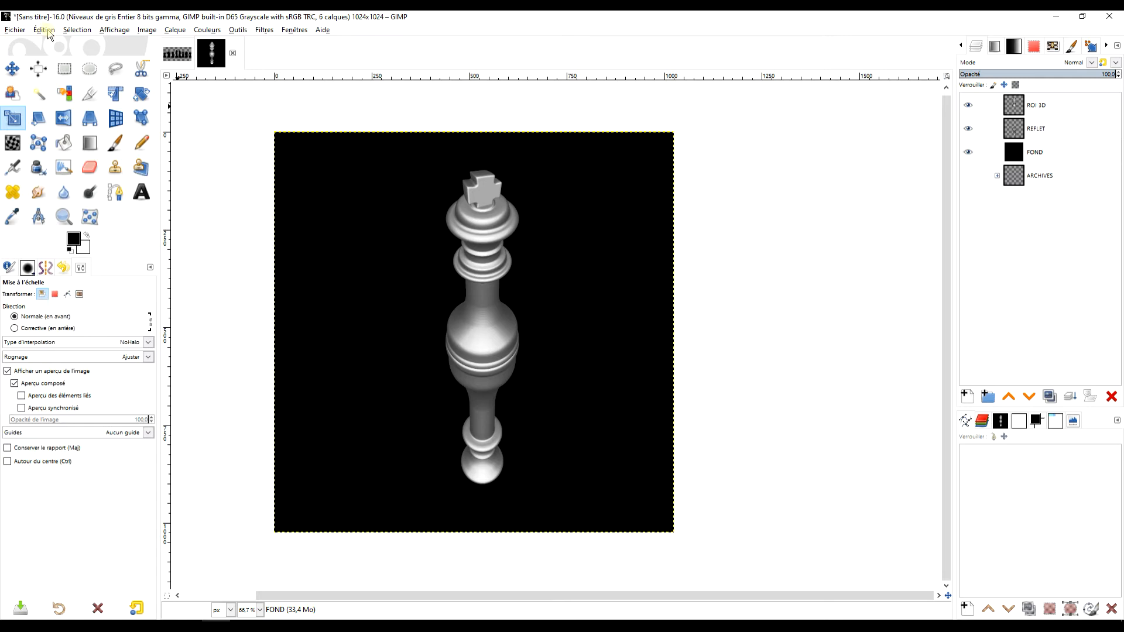
Try to paste the copied texture as a new layer above ROI 3D, and delete the pasted layer
{"action": "left_click", "coordinate": [1016, 106]}
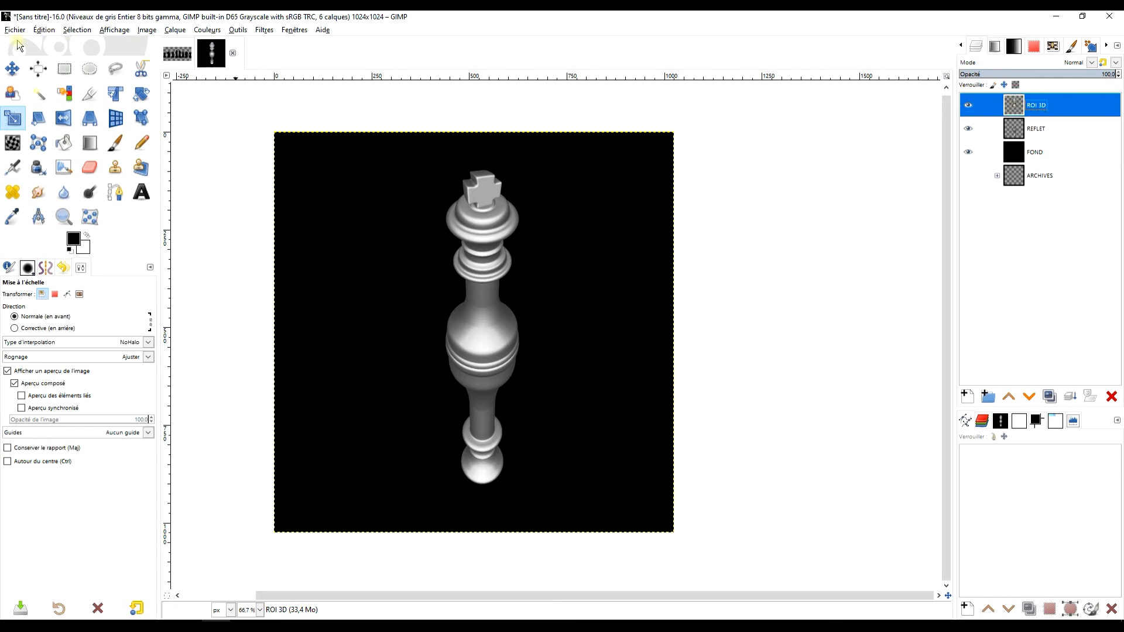
{"action": "left_click", "coordinate": [44, 31]}
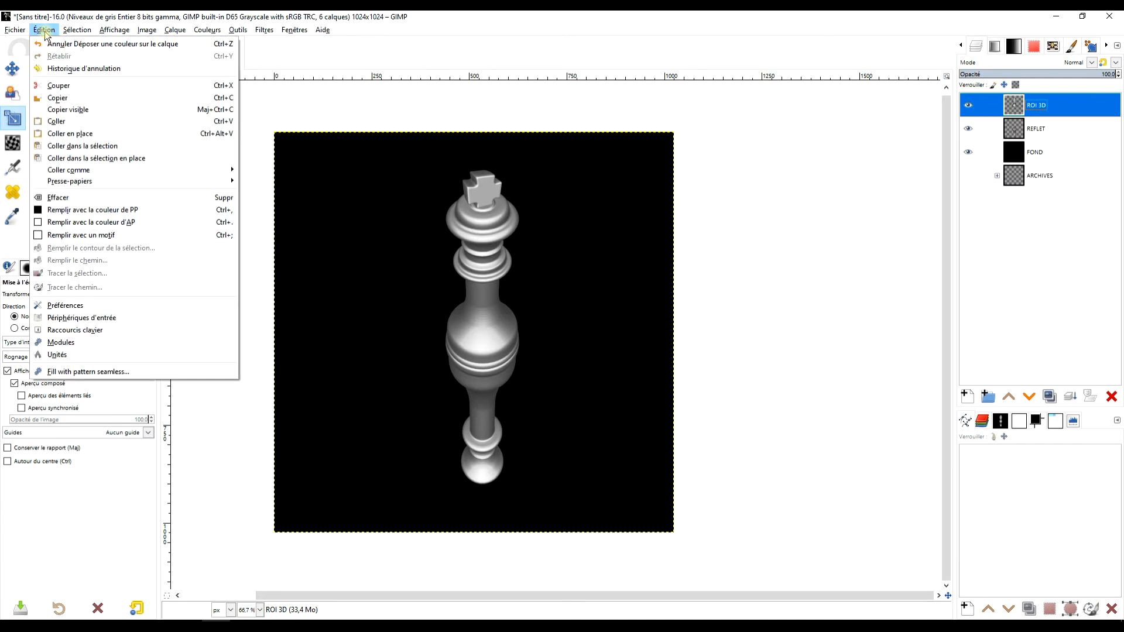
{"action": "mouse_move", "coordinate": [125, 170]}
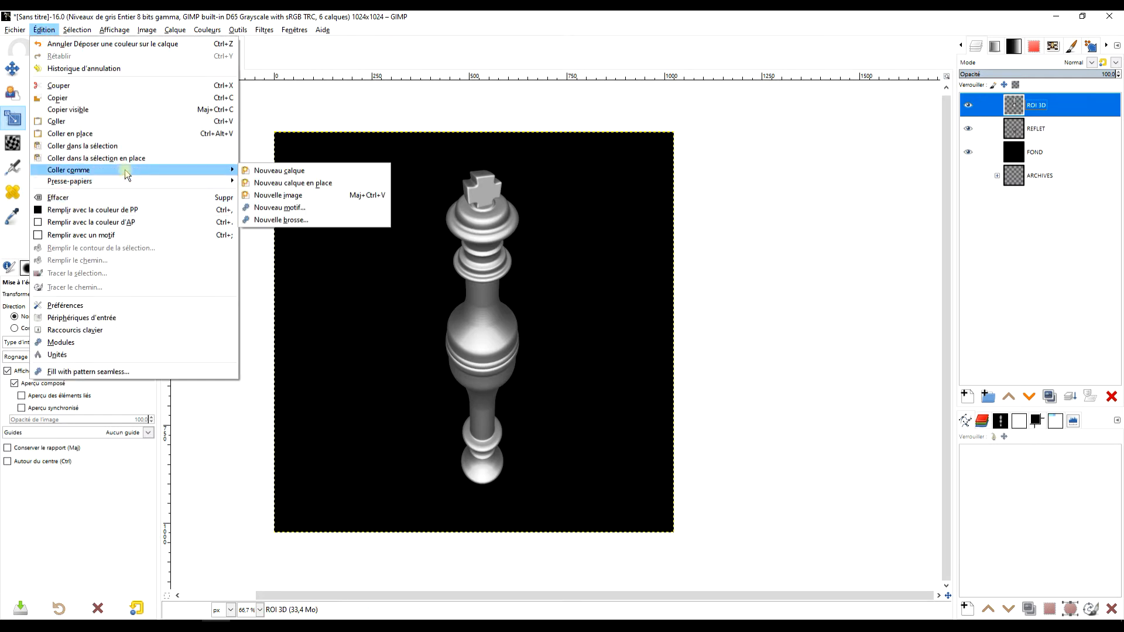
{"action": "left_click", "coordinate": [319, 171]}
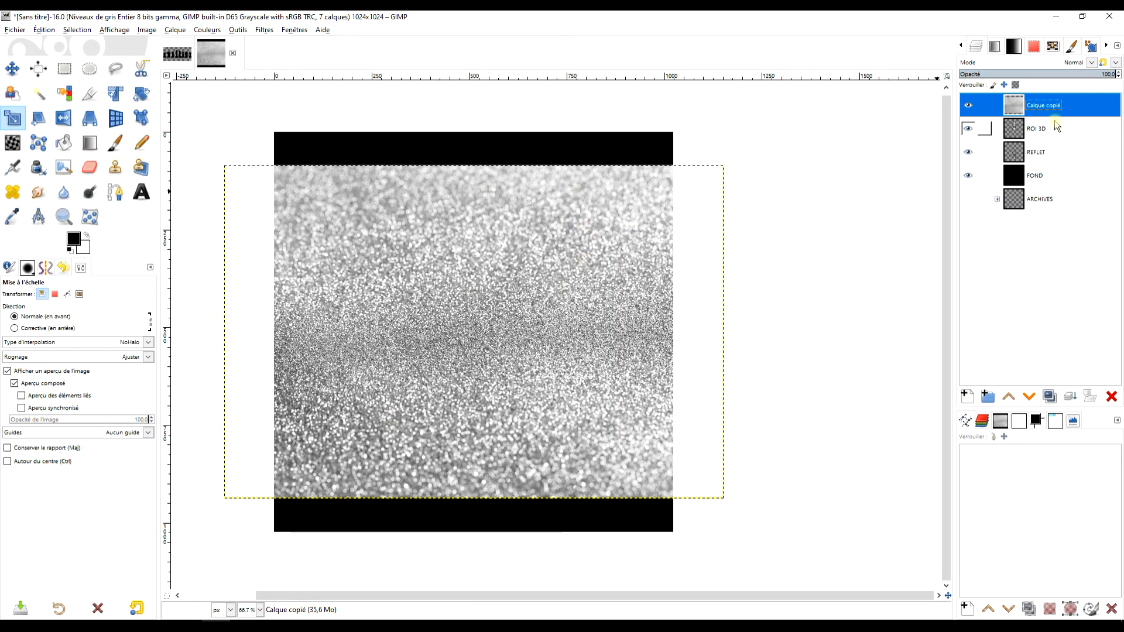
{"action": "left_click", "coordinate": [1112, 396]}
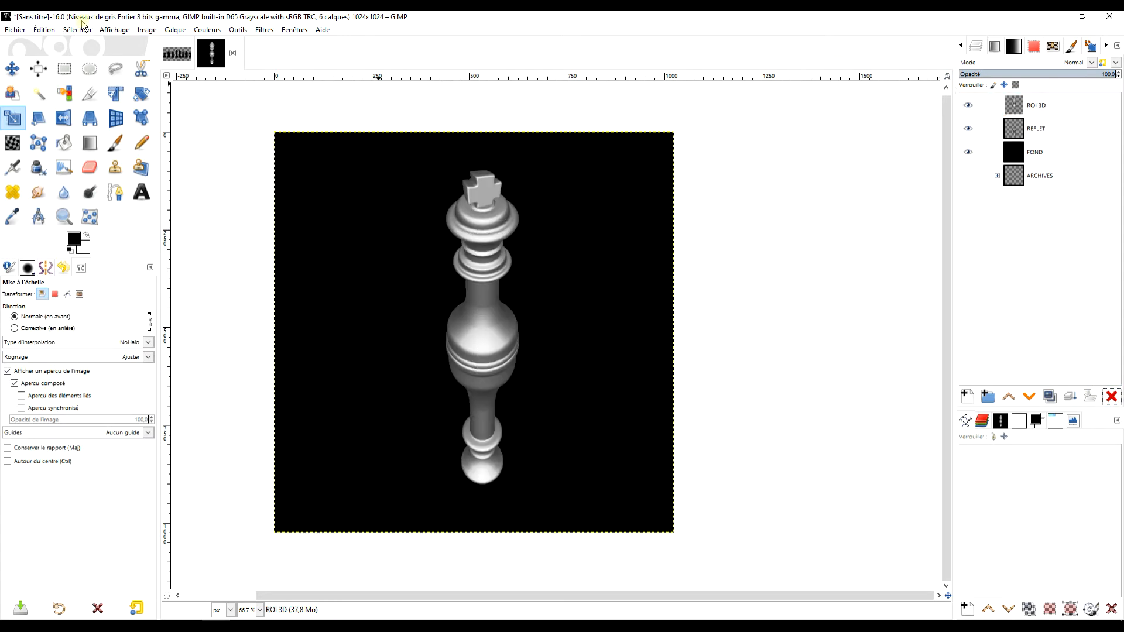
Convert the image from grayscale to RGB colour mode
{"action": "left_click", "coordinate": [146, 30]}
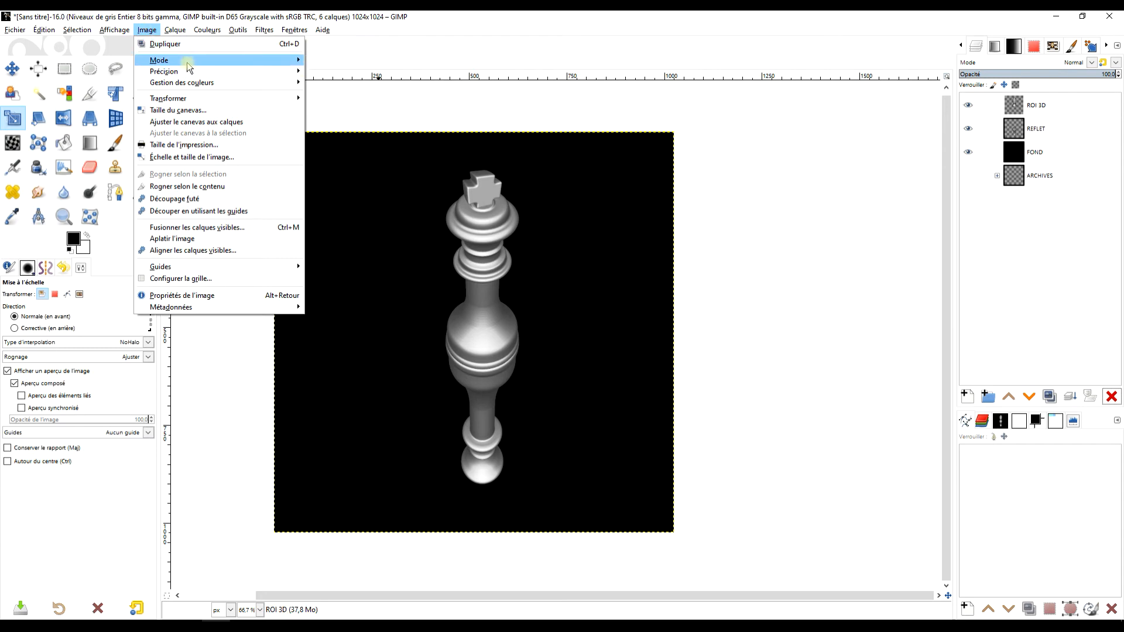
{"action": "mouse_move", "coordinate": [188, 61]}
{"action": "left_click", "coordinate": [329, 62]}
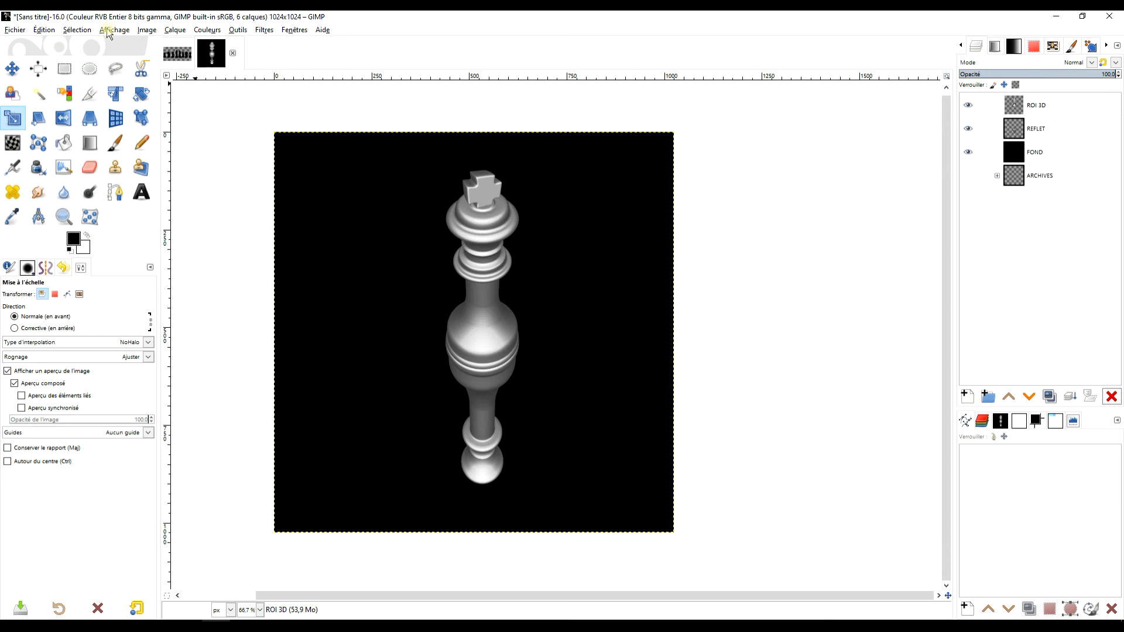
Paste the copied gold texture as a new layer above the ROI 3D layer
{"action": "left_click", "coordinate": [44, 31]}
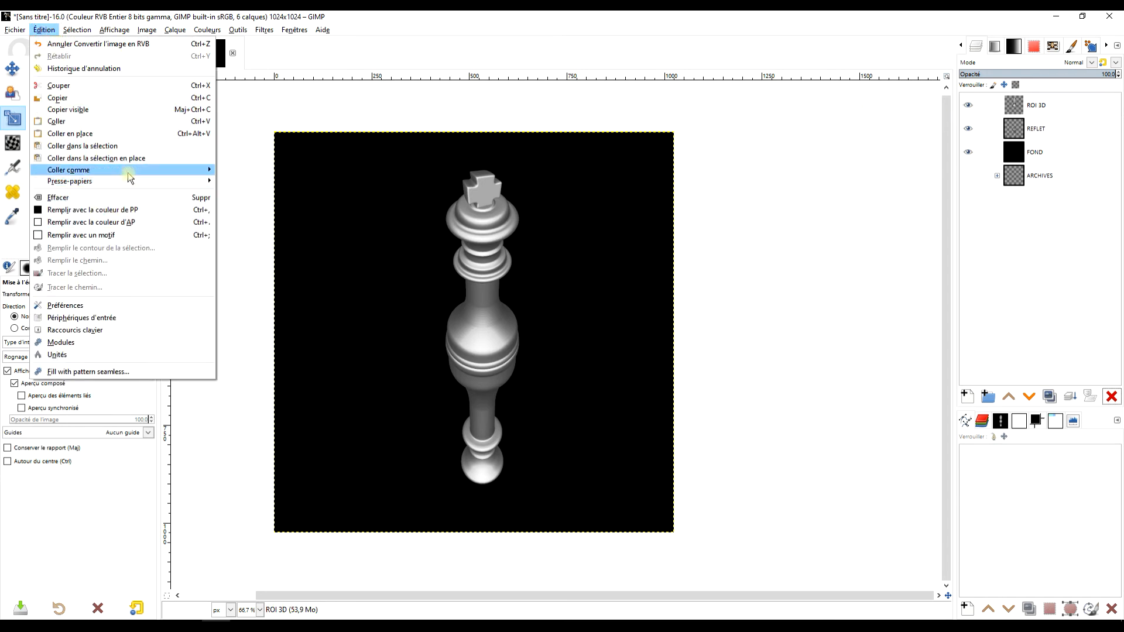
{"action": "mouse_move", "coordinate": [130, 171]}
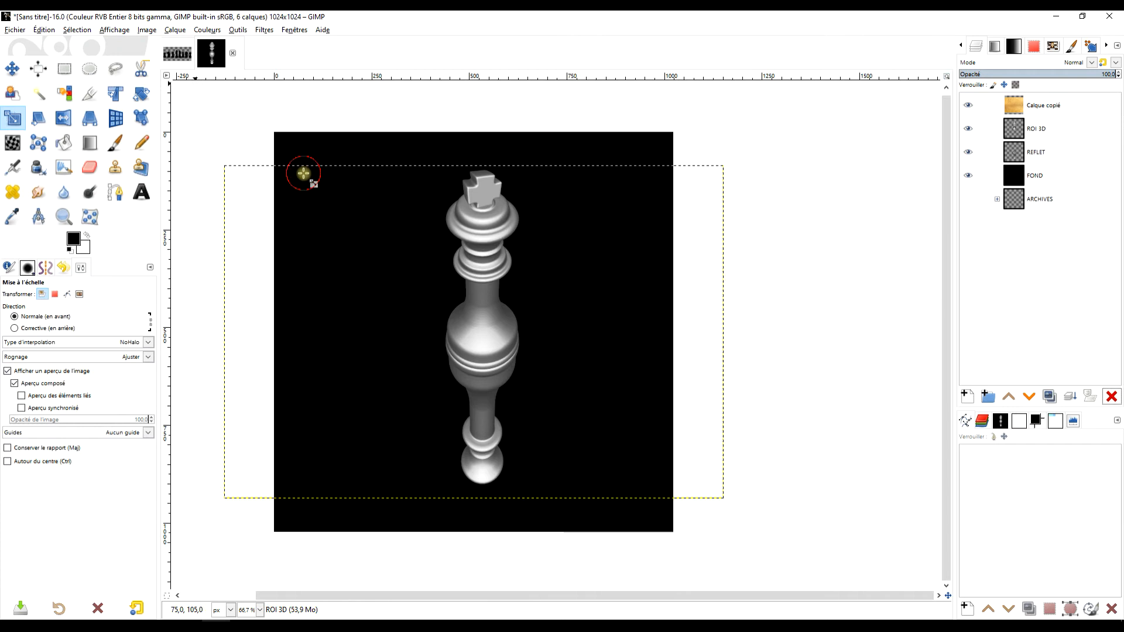
{"action": "left_click", "coordinate": [300, 182]}
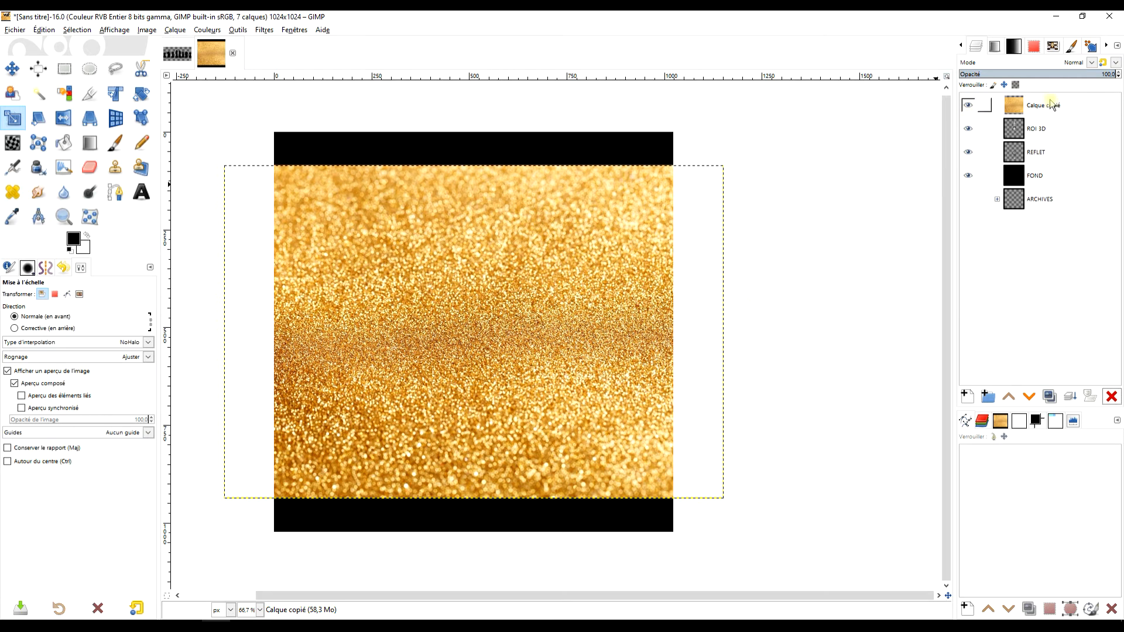
Set the gold texture layer's blend mode to Fusion de grain and hide the FOND layer
{"action": "left_click", "coordinate": [1091, 62]}
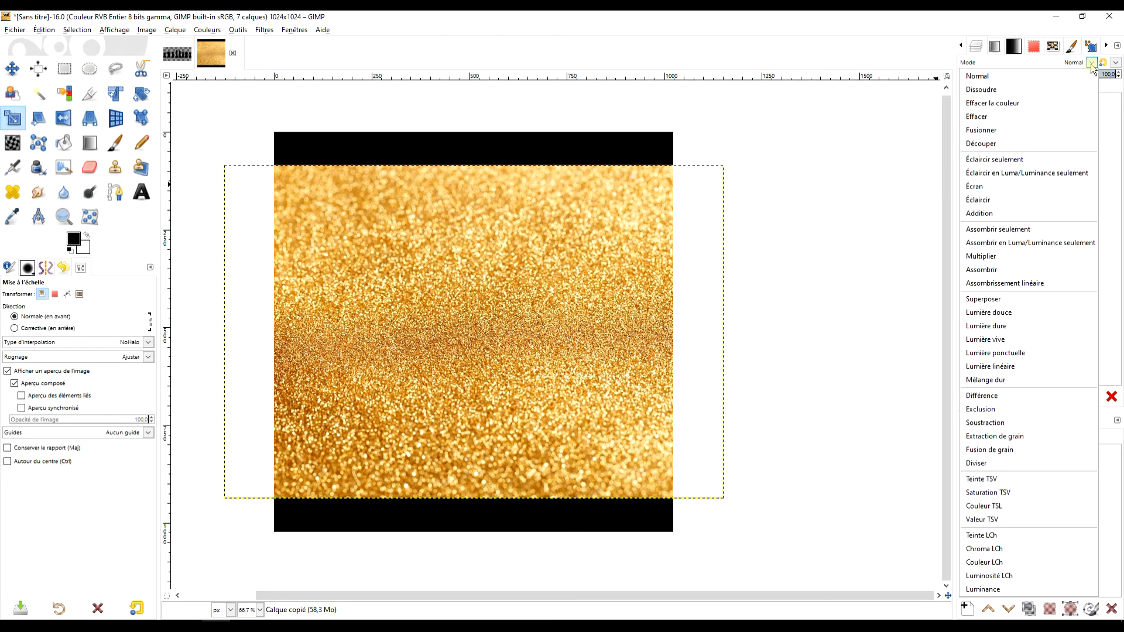
{"action": "left_click", "coordinate": [1021, 452]}
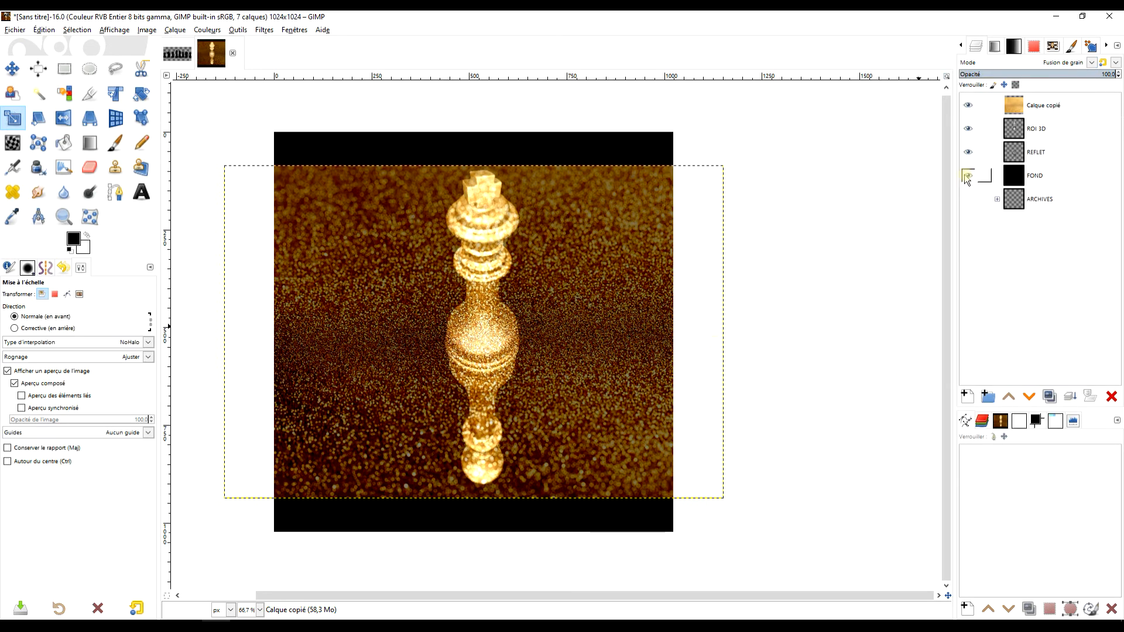
{"action": "left_click", "coordinate": [968, 175]}
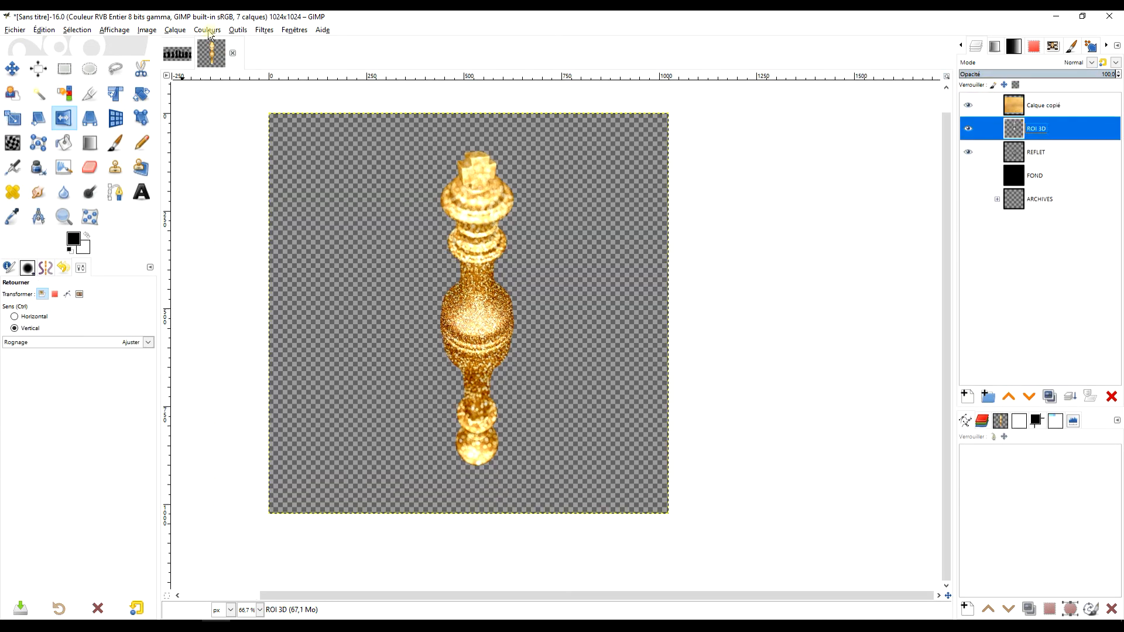
Darken and add contrast to the ROI 3D layer with a multi-point Value curve, lowering the shadows and dipping the brightest highlights
{"action": "left_click", "coordinate": [200, 32]}
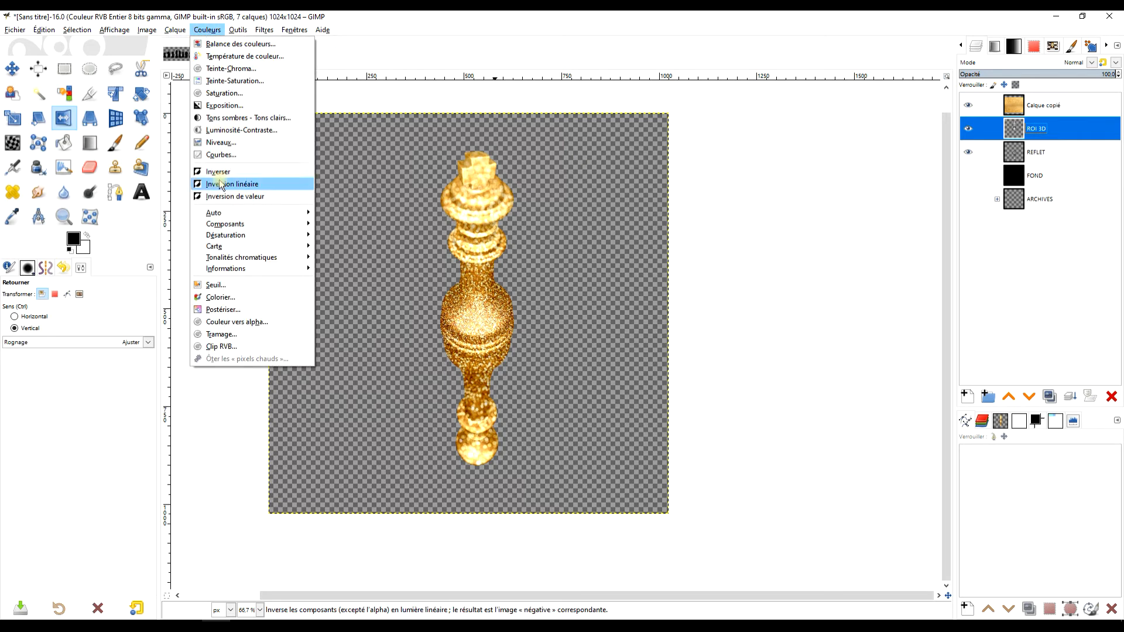
{"action": "left_click", "coordinate": [229, 155]}
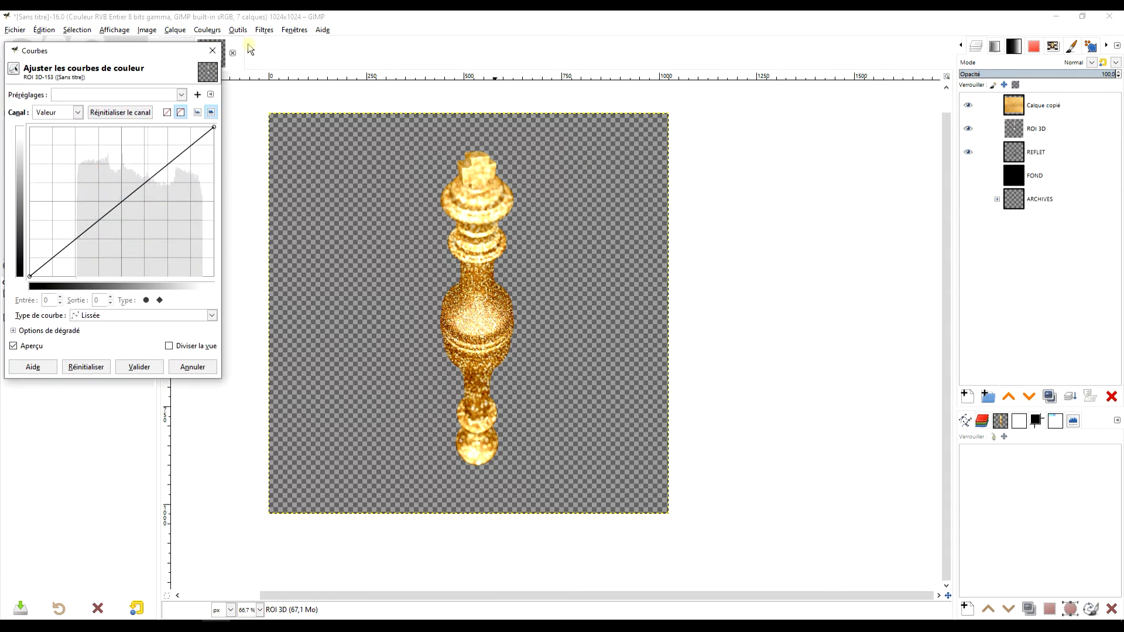
{"action": "left_click_drag", "start_coordinate": [82, 234], "coordinate": [83, 258]}
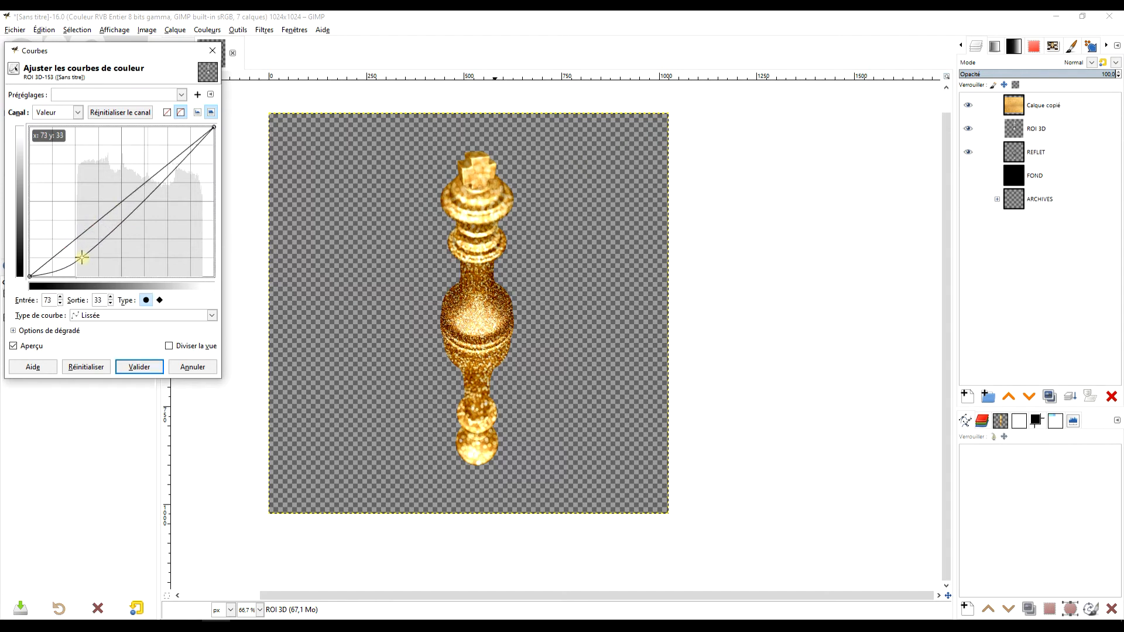
{"action": "left_click_drag", "start_coordinate": [121, 222], "coordinate": [176, 169]}
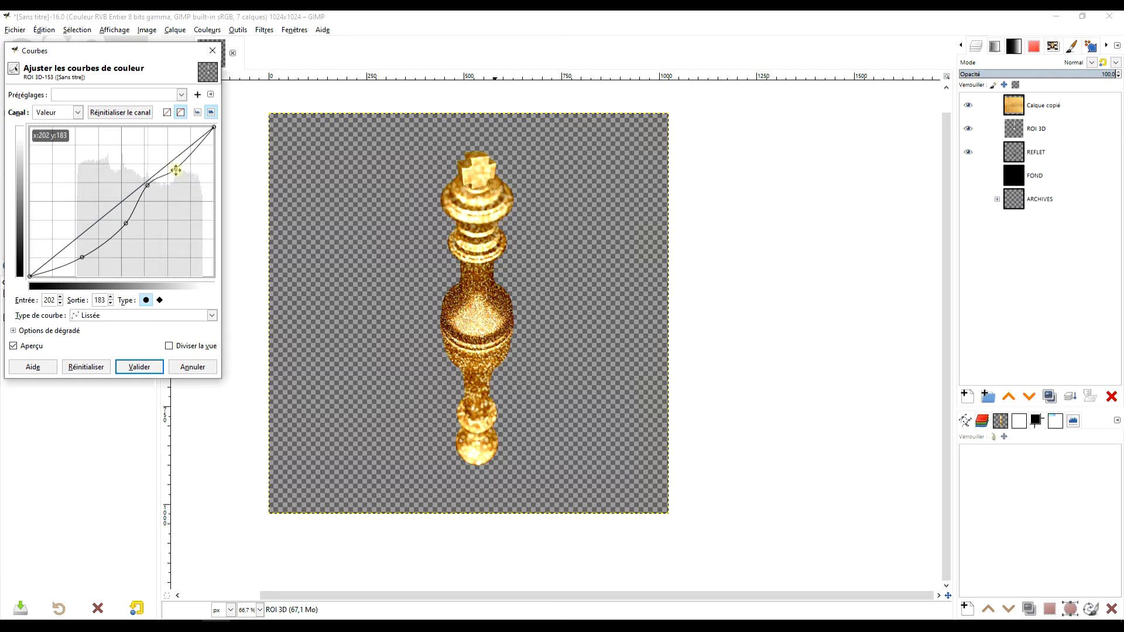
{"action": "left_click_drag", "start_coordinate": [80, 258], "coordinate": [96, 232]}
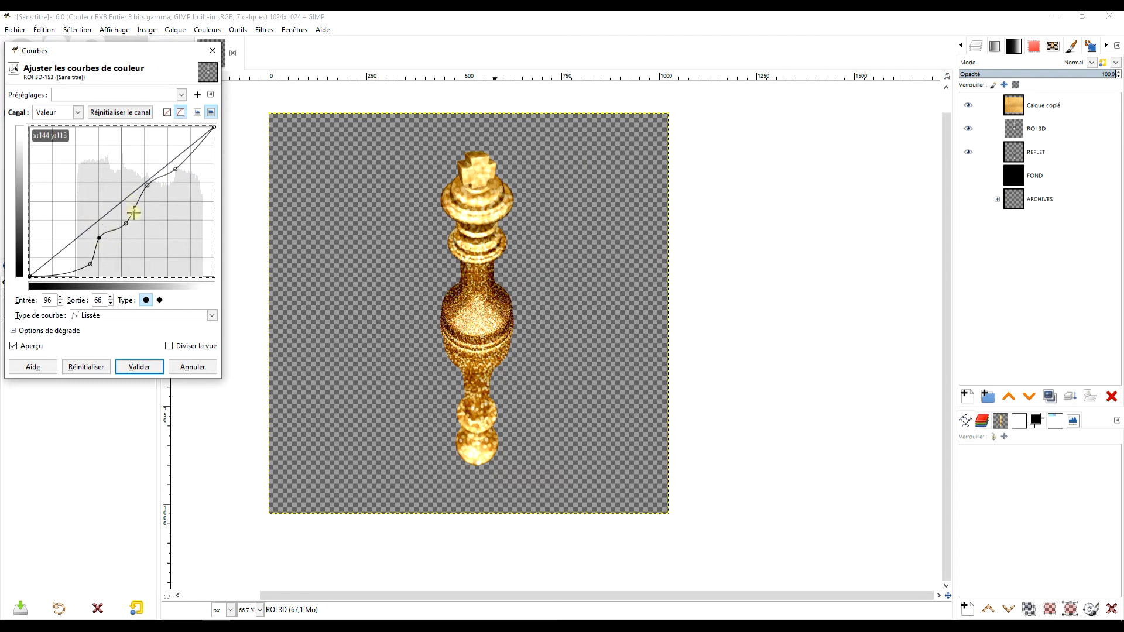
{"action": "left_click_drag", "start_coordinate": [127, 222], "coordinate": [132, 199]}
{"action": "left_click_drag", "start_coordinate": [196, 146], "coordinate": [206, 176]}
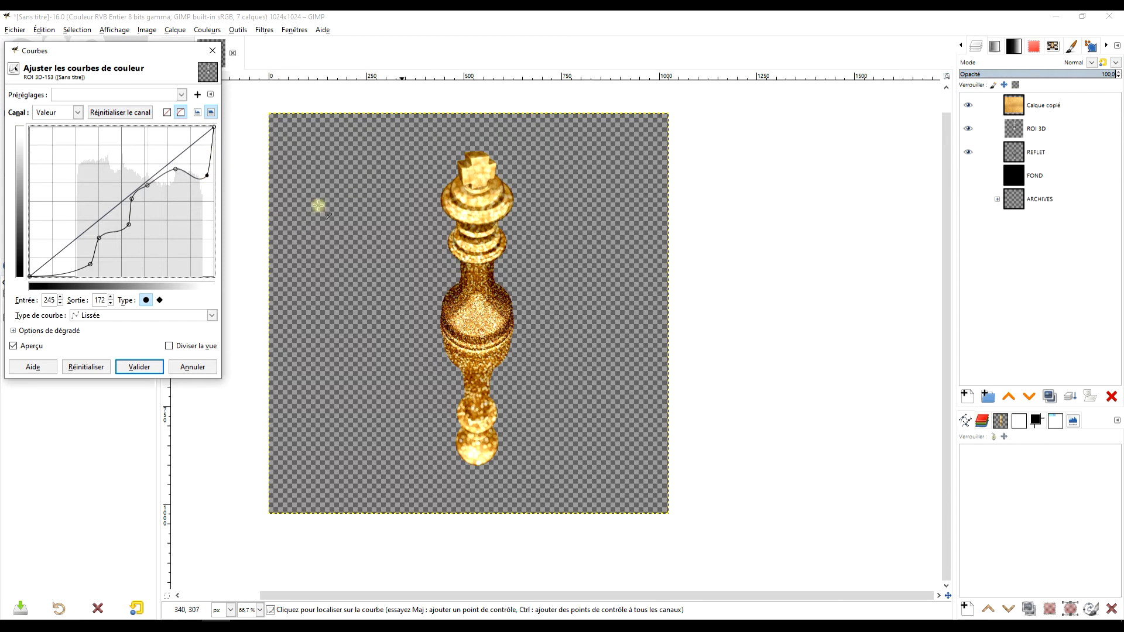
{"action": "left_click", "coordinate": [130, 193]}
{"action": "left_click", "coordinate": [131, 195]}
{"action": "left_click_drag", "start_coordinate": [149, 186], "coordinate": [151, 186]}
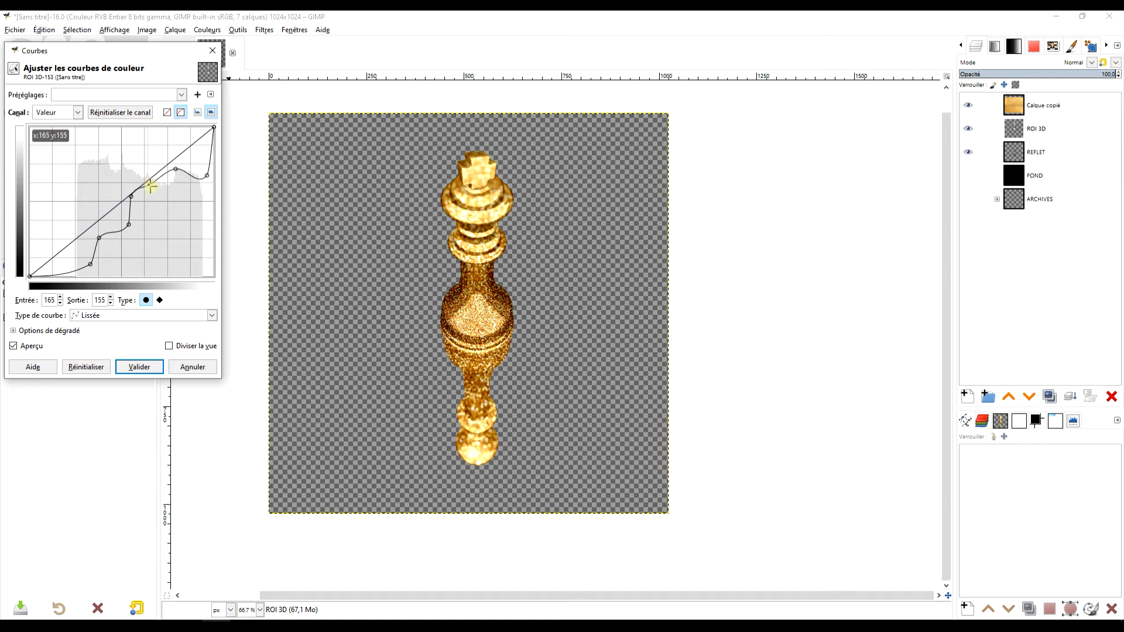
{"action": "left_click", "coordinate": [139, 367]}
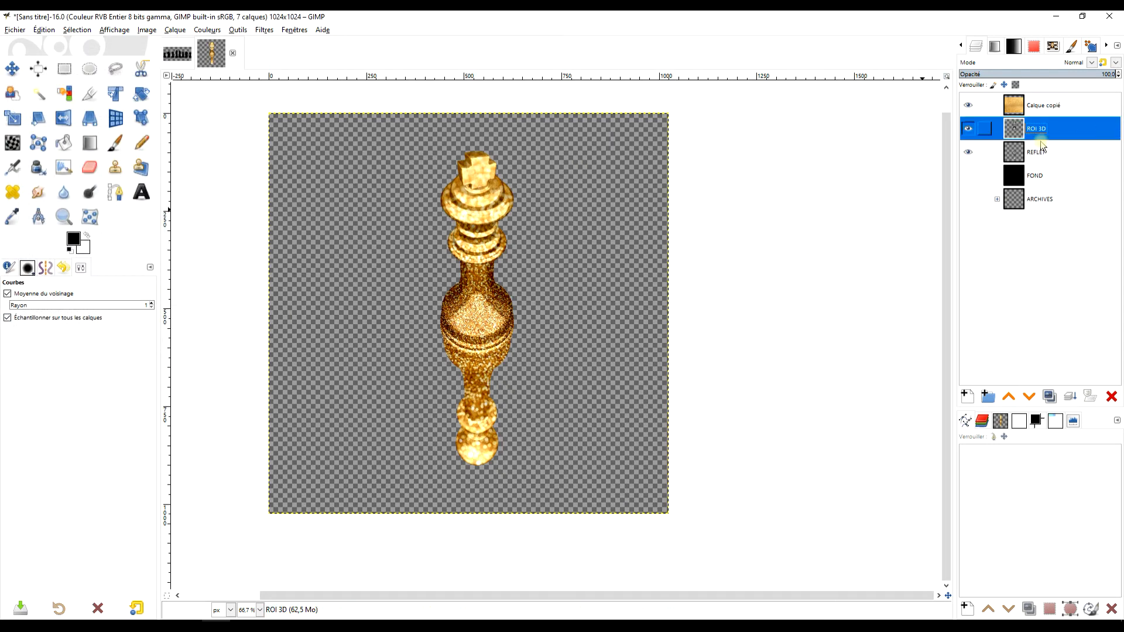
Sharpen the ROI 3D layer with the Renforcer la netteté filter at radius 3 and amount 0.5, comparing the preview off and on
{"action": "left_click", "coordinate": [262, 30]}
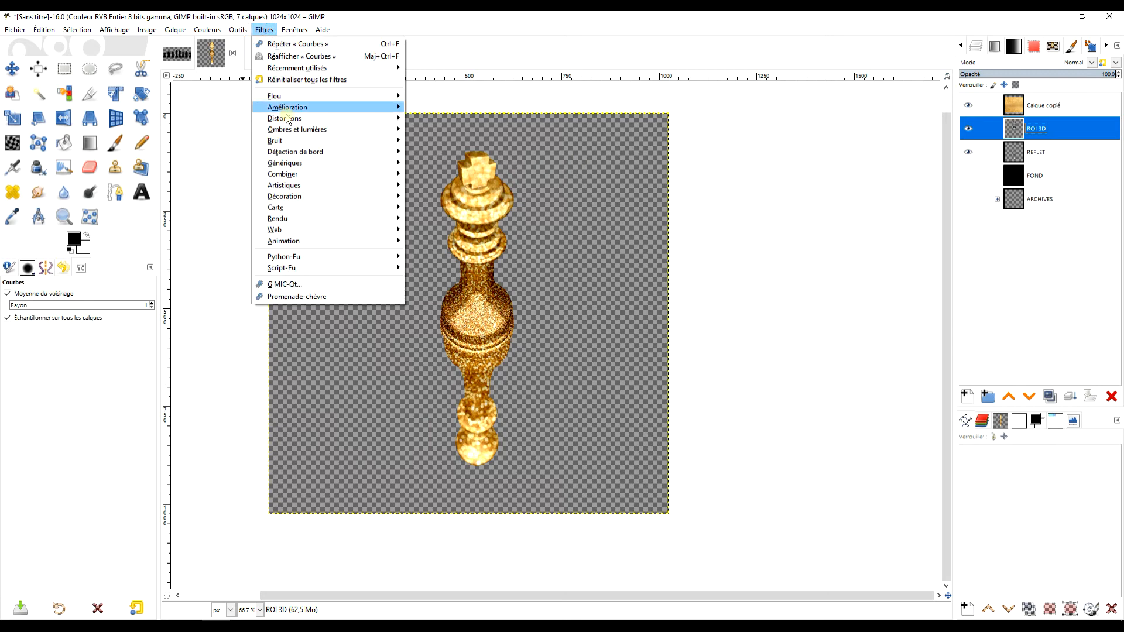
{"action": "mouse_move", "coordinate": [293, 107]}
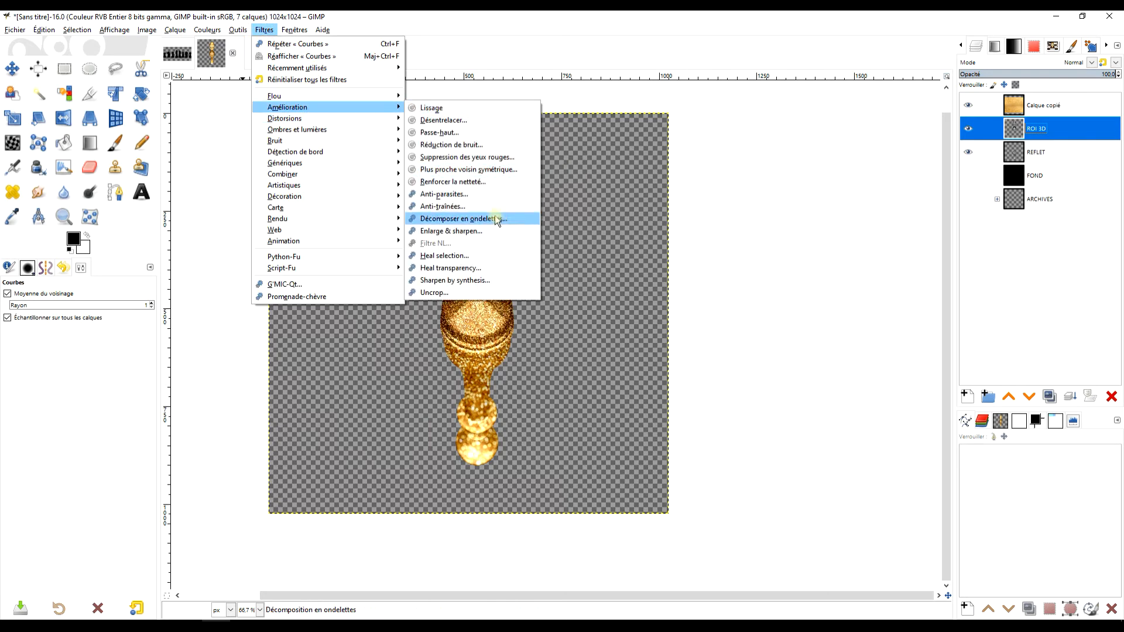
{"action": "left_click", "coordinate": [485, 182]}
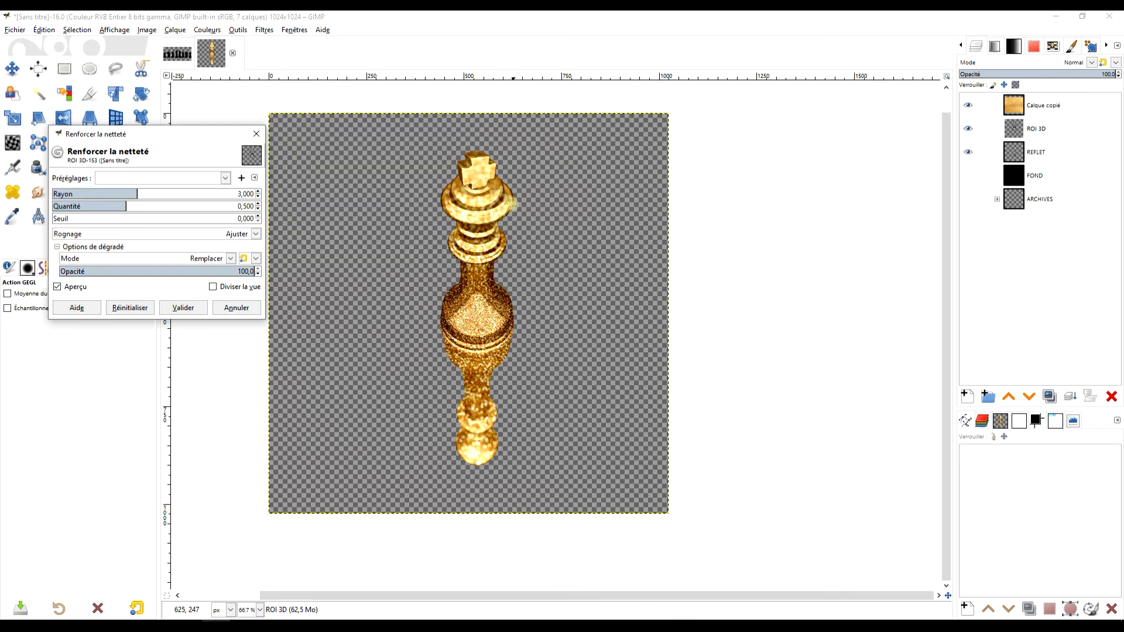
{"action": "left_click", "coordinate": [64, 290]}
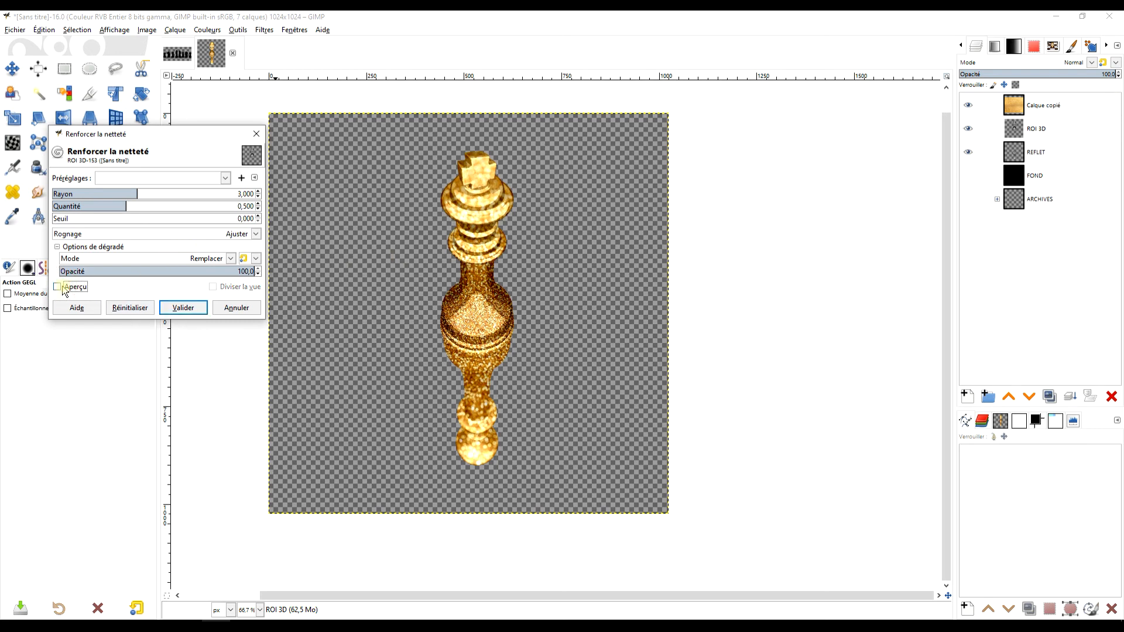
{"action": "left_click", "coordinate": [64, 290]}
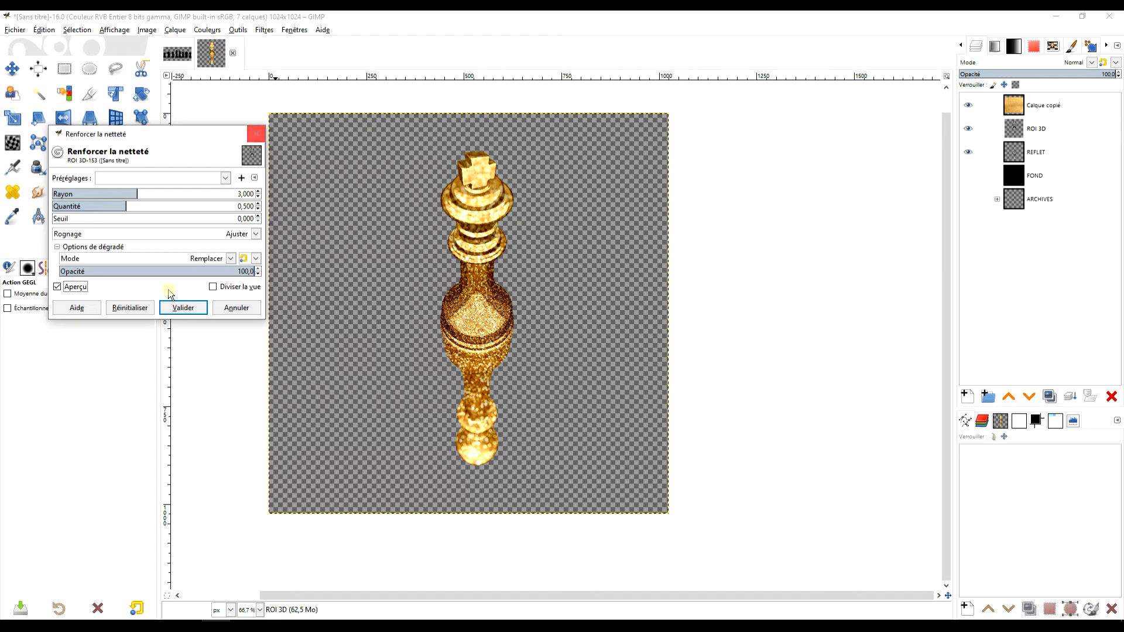
{"action": "left_click", "coordinate": [193, 315]}
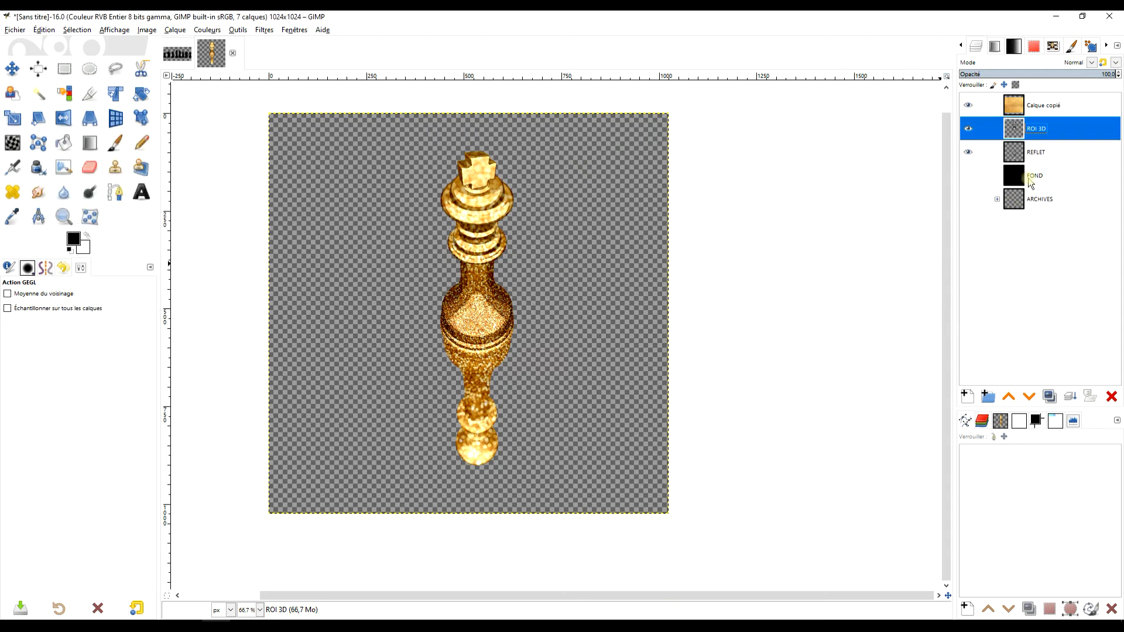
Create a new layer from the visible result, hide Calque copié, ROI 3D and REFLET, and show the black FOND layer
{"action": "right_click", "coordinate": [1010, 109]}
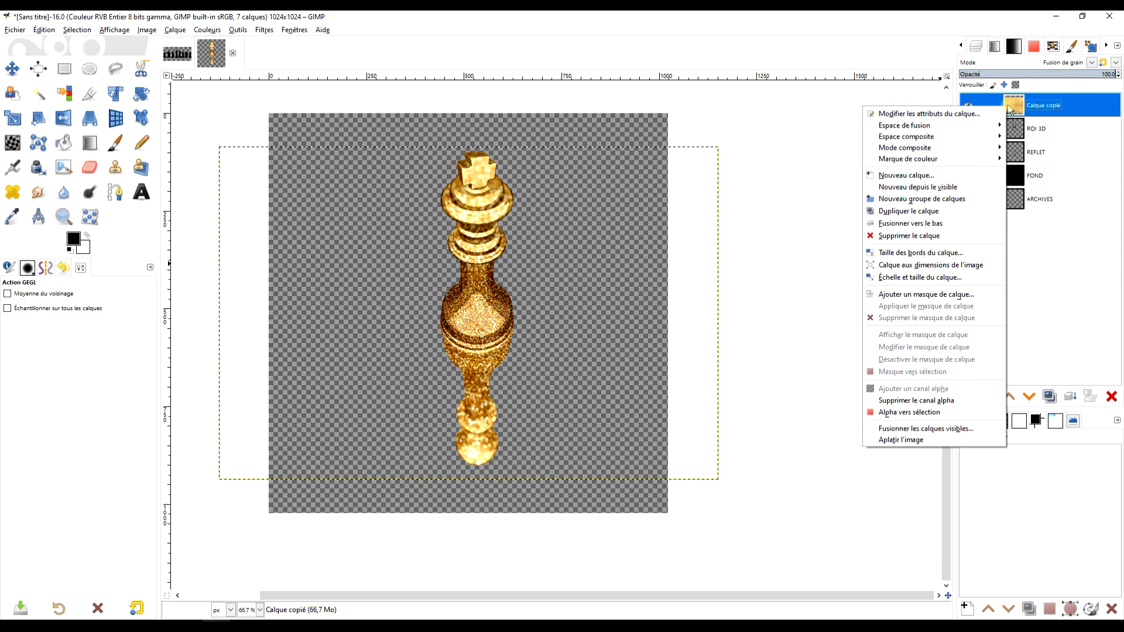
{"action": "left_click", "coordinate": [959, 188]}
{"action": "left_click_drag", "start_coordinate": [970, 130], "coordinate": [973, 217]}
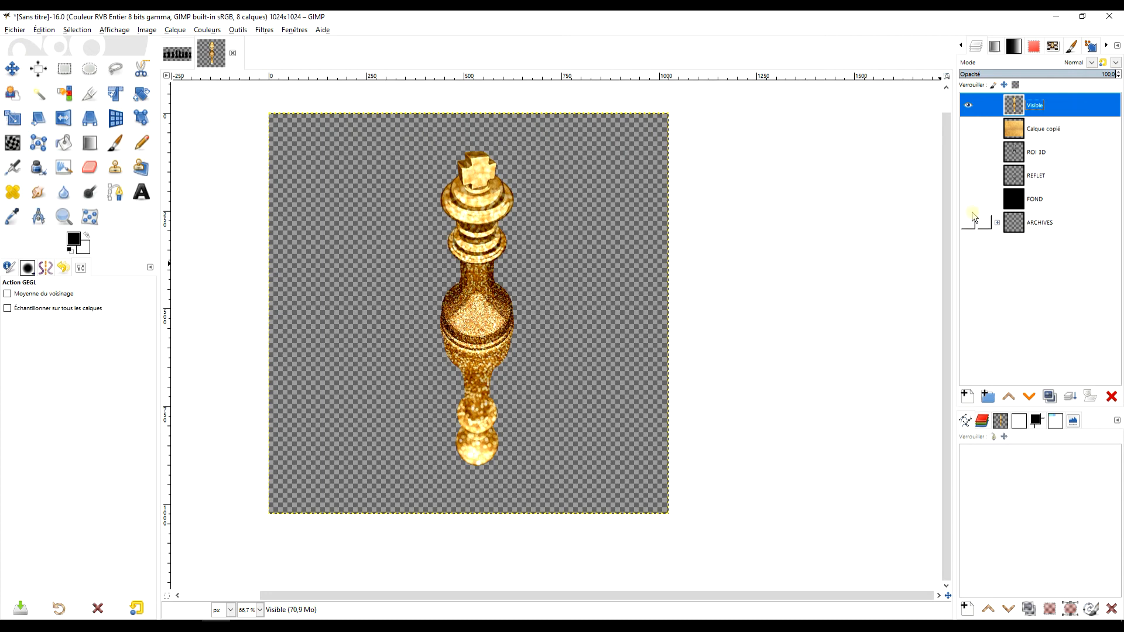
{"action": "left_click", "coordinate": [968, 199]}
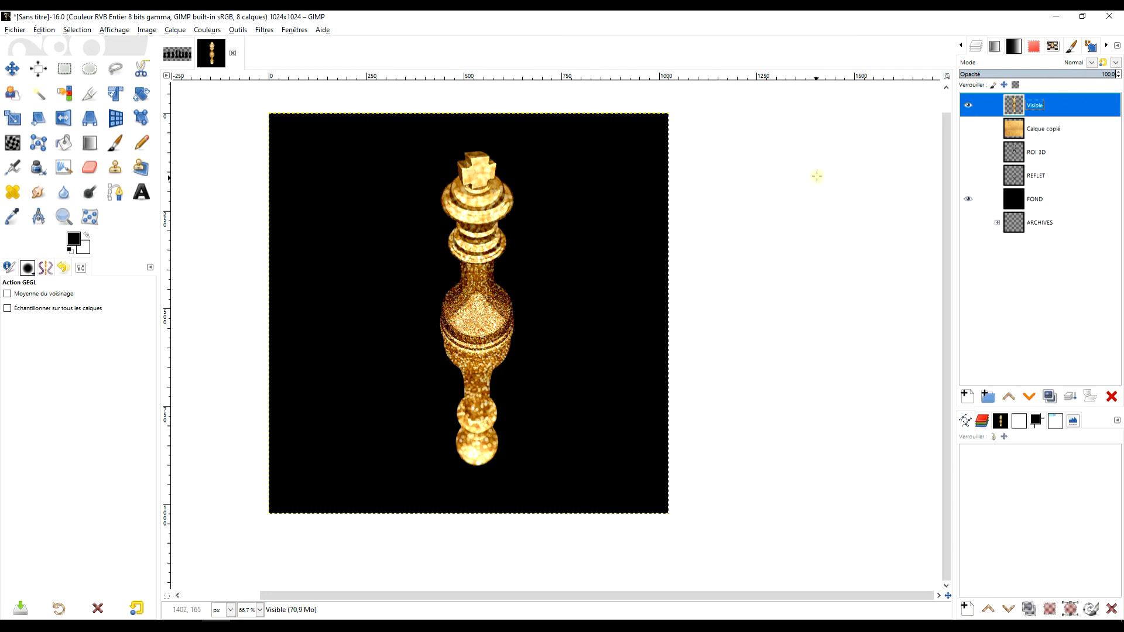
Generate a black-and-white board as a new layer with the G'MIC Chessboard filter, using 105 for both sizes and opacity 1
{"action": "left_click", "coordinate": [265, 34]}
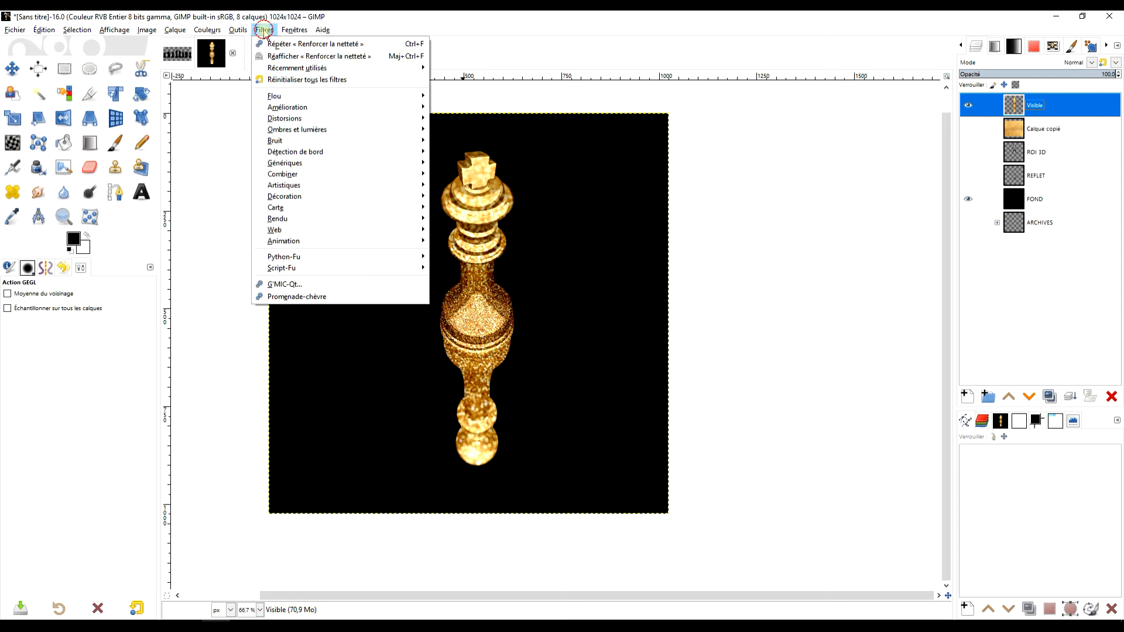
{"action": "left_click", "coordinate": [287, 281]}
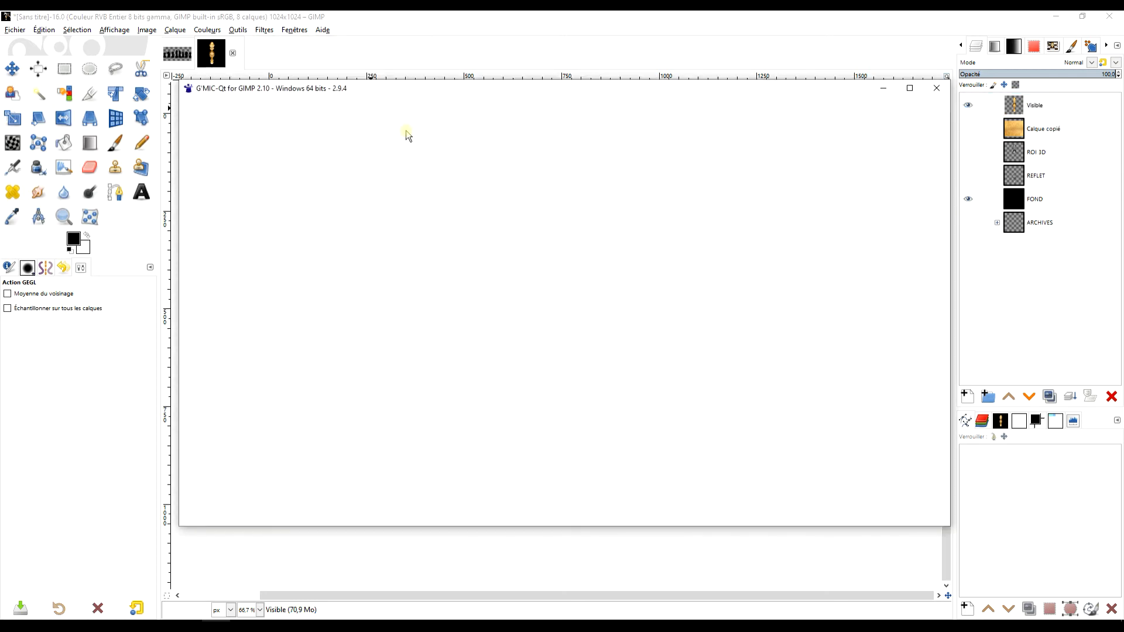
{"action": "left_click", "coordinate": [590, 115]}
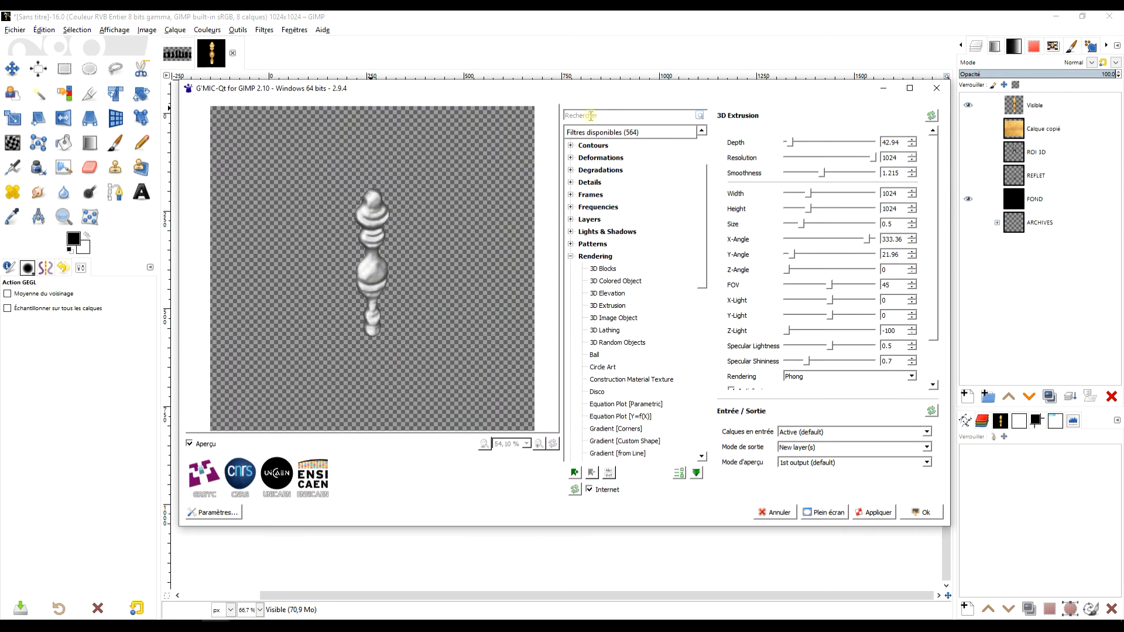
{"action": "type", "text": "CHESS"}
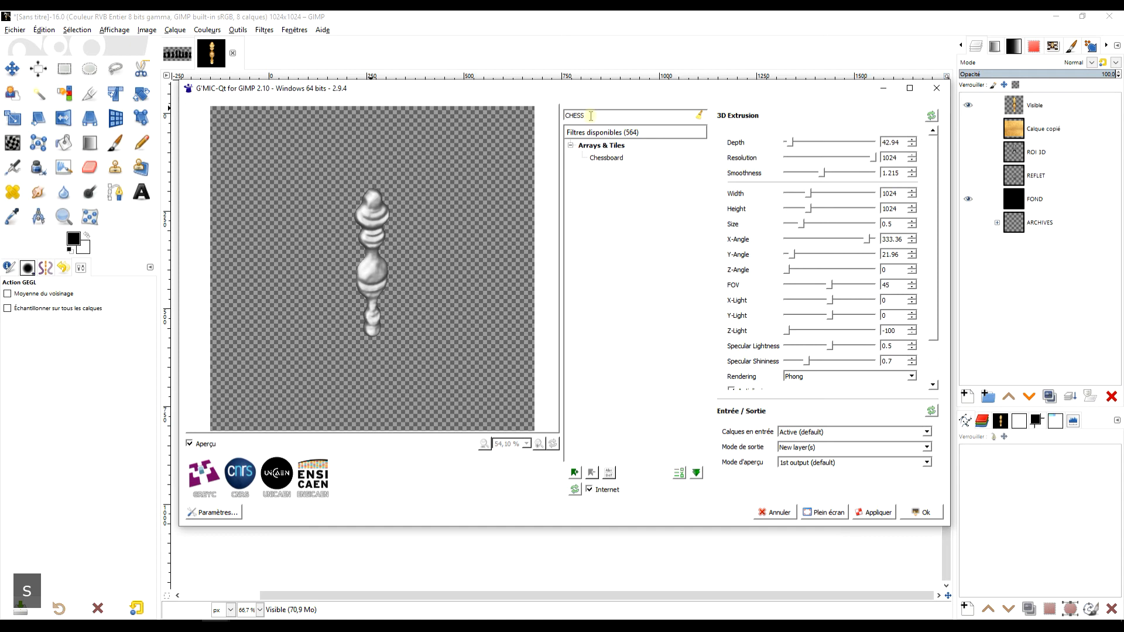
{"action": "left_click", "coordinate": [615, 159]}
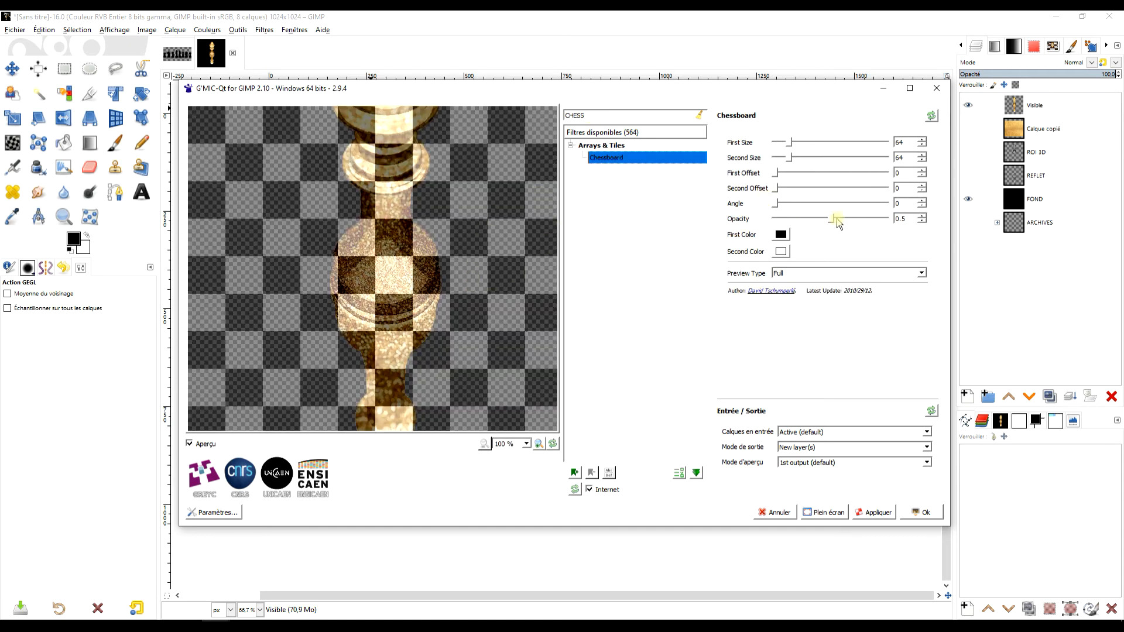
{"action": "left_click_drag", "start_coordinate": [836, 222], "coordinate": [925, 213]}
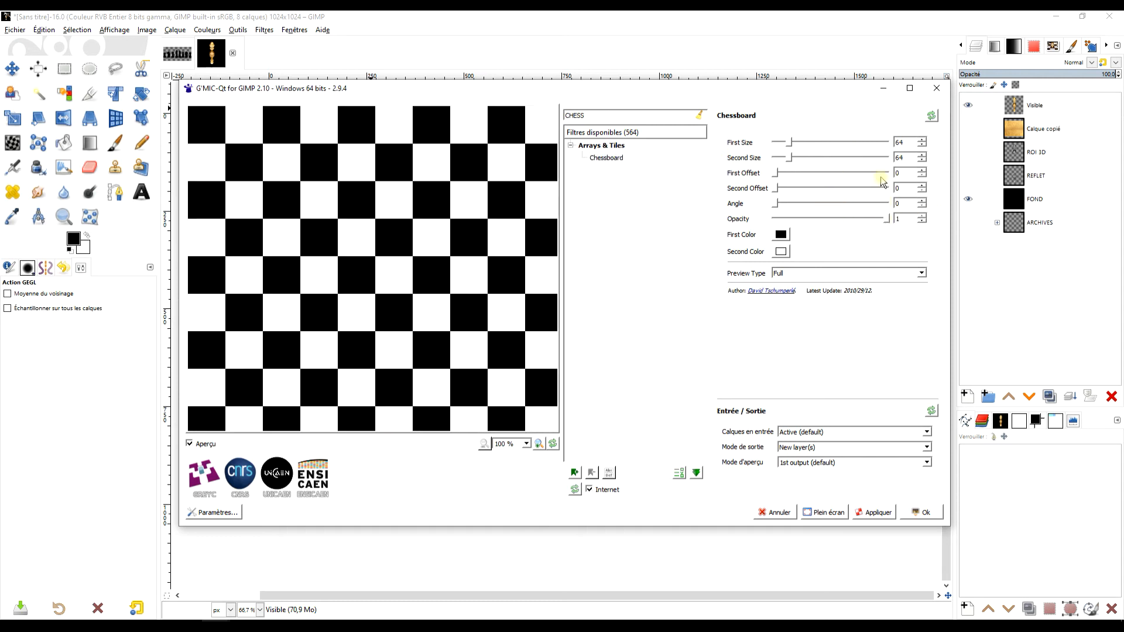
{"action": "mouse_move", "coordinate": [791, 144]}
{"action": "left_mouse_down"}
{"action": "mouse_move", "coordinate": [819, 143]}
{"action": "mouse_move", "coordinate": [797, 157]}
{"action": "mouse_move", "coordinate": [820, 158]}
{"action": "mouse_move", "coordinate": [800, 158]}
{"action": "mouse_move", "coordinate": [811, 144]}
{"action": "left_mouse_up"}
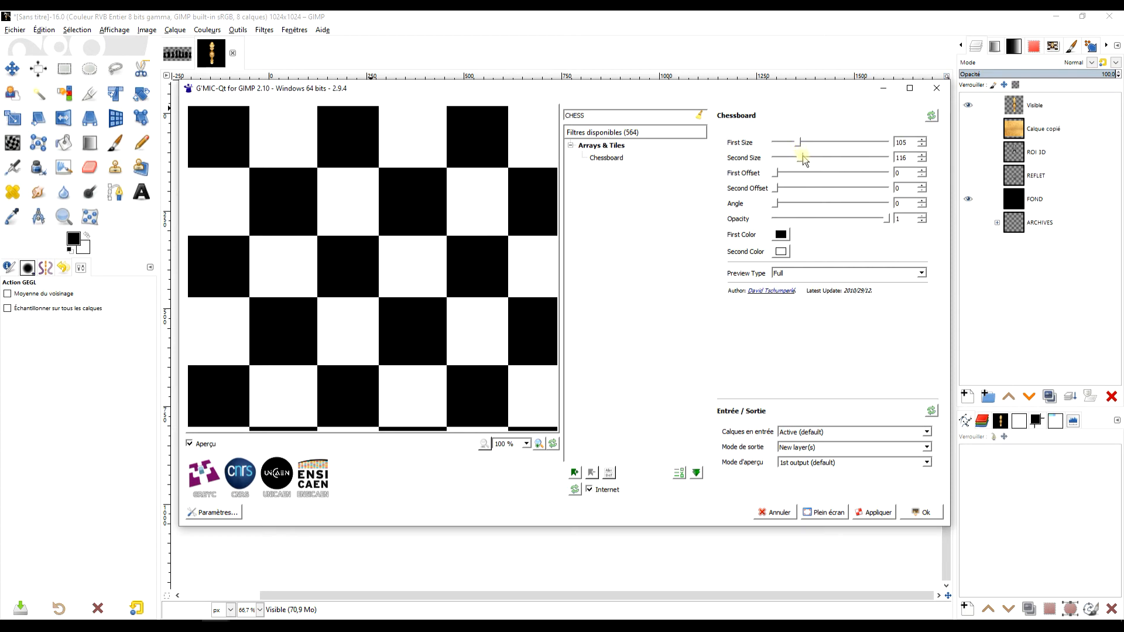
{"action": "left_click_drag", "start_coordinate": [802, 158], "coordinate": [797, 160]}
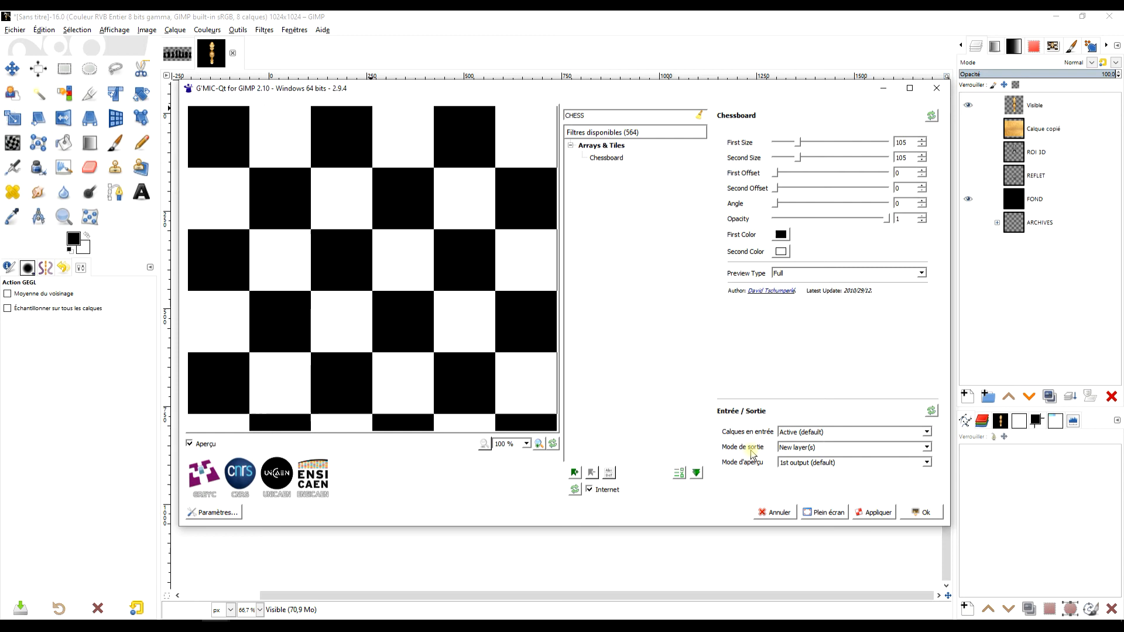
{"action": "left_click", "coordinate": [921, 513]}
{"action": "left_click_drag", "start_coordinate": [782, 349], "coordinate": [775, 327]}
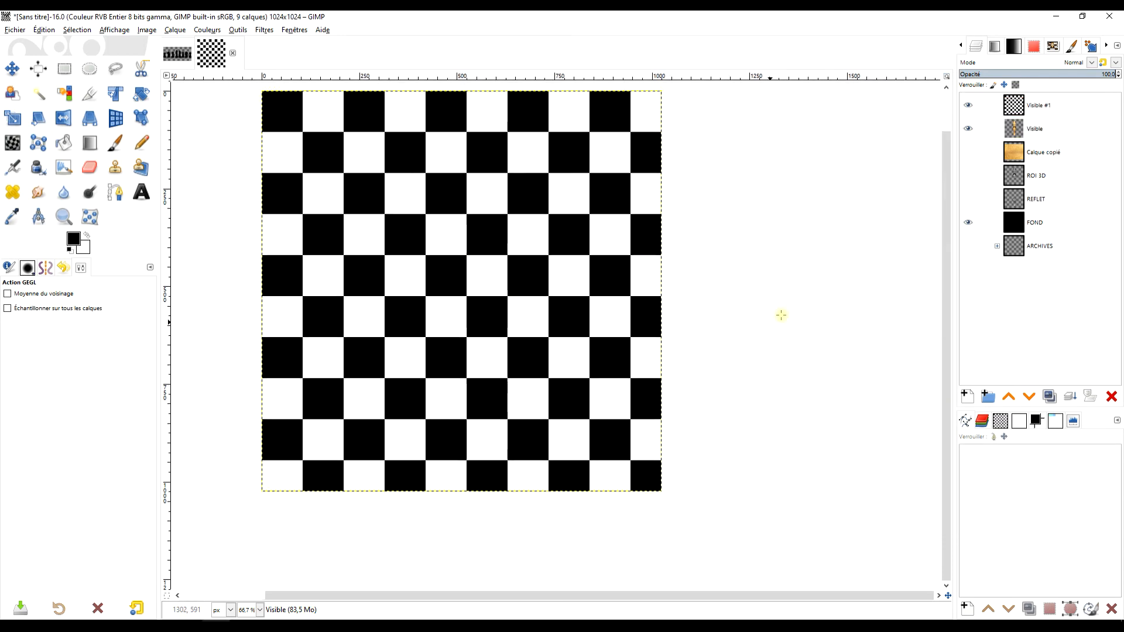
Set the chessboard layer's opacity to 53 and tilt it 51 degrees about the X axis with the 3D Transform tool
{"action": "left_click", "coordinate": [1041, 108]}
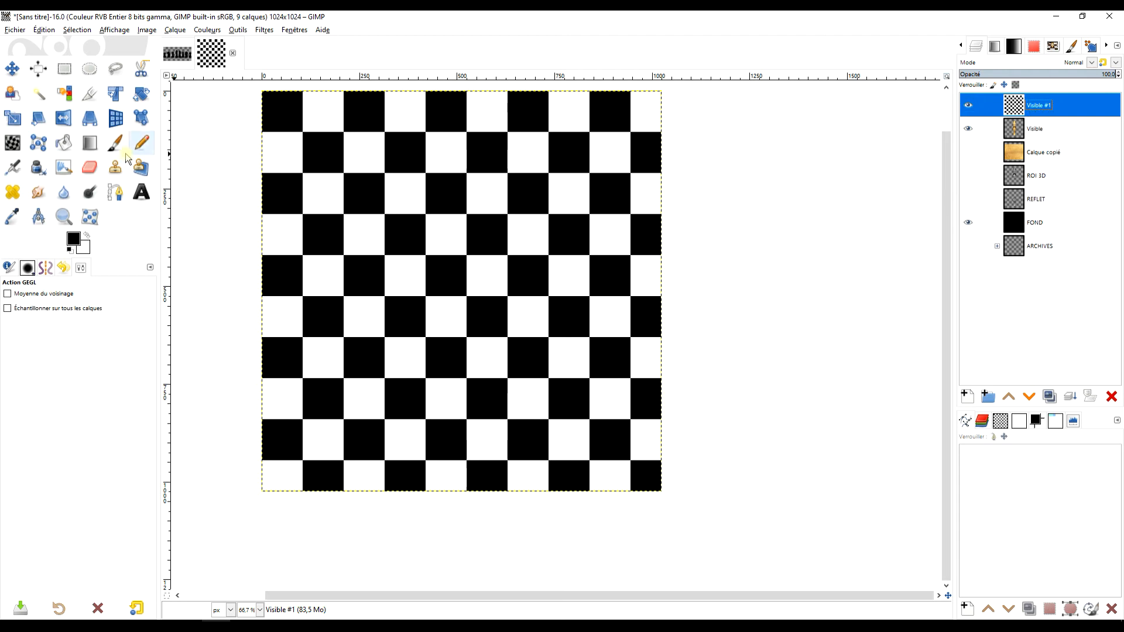
{"action": "left_click", "coordinate": [119, 120]}
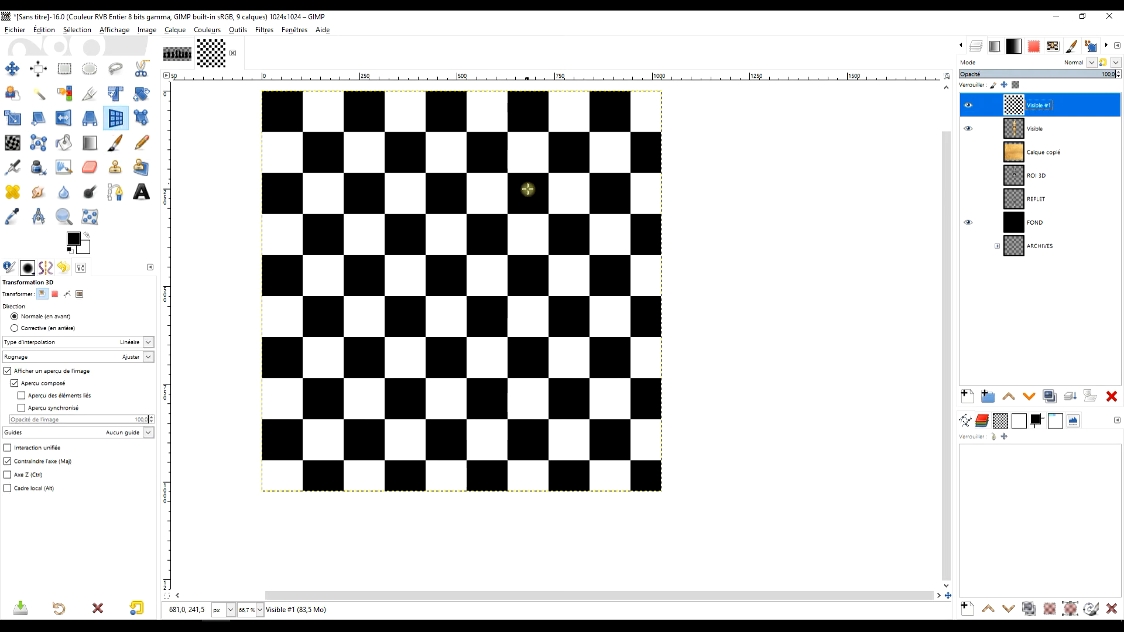
{"action": "left_click", "coordinate": [521, 199]}
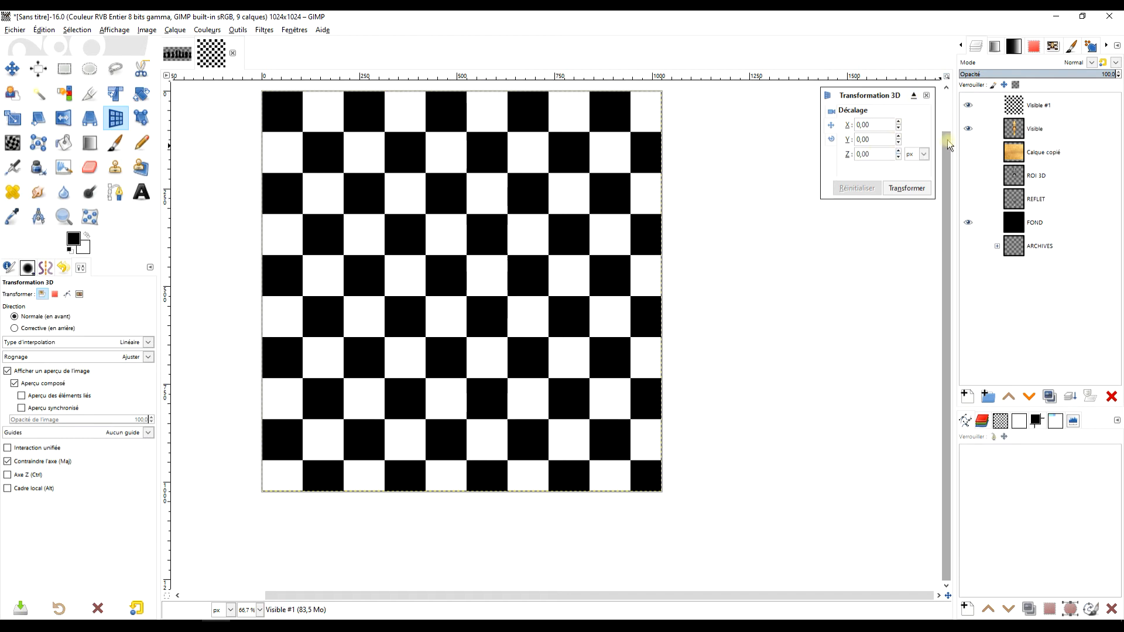
{"action": "left_click", "coordinate": [1045, 75]}
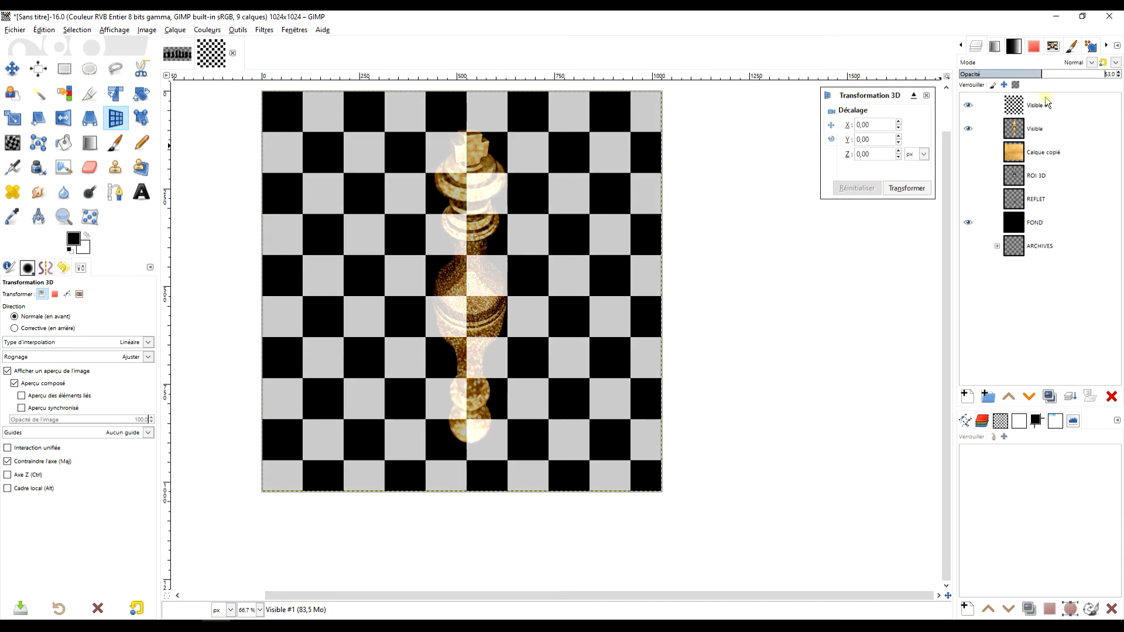
{"action": "left_click", "coordinate": [830, 140]}
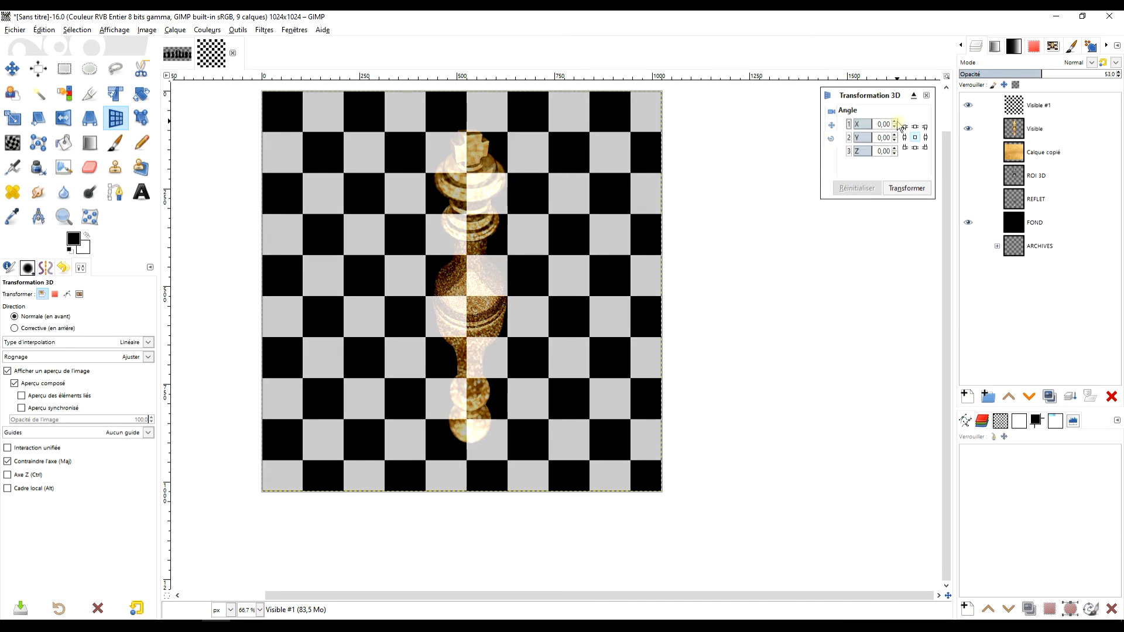
{"action": "left_click_drag", "start_coordinate": [894, 121], "coordinate": [895, 121]}
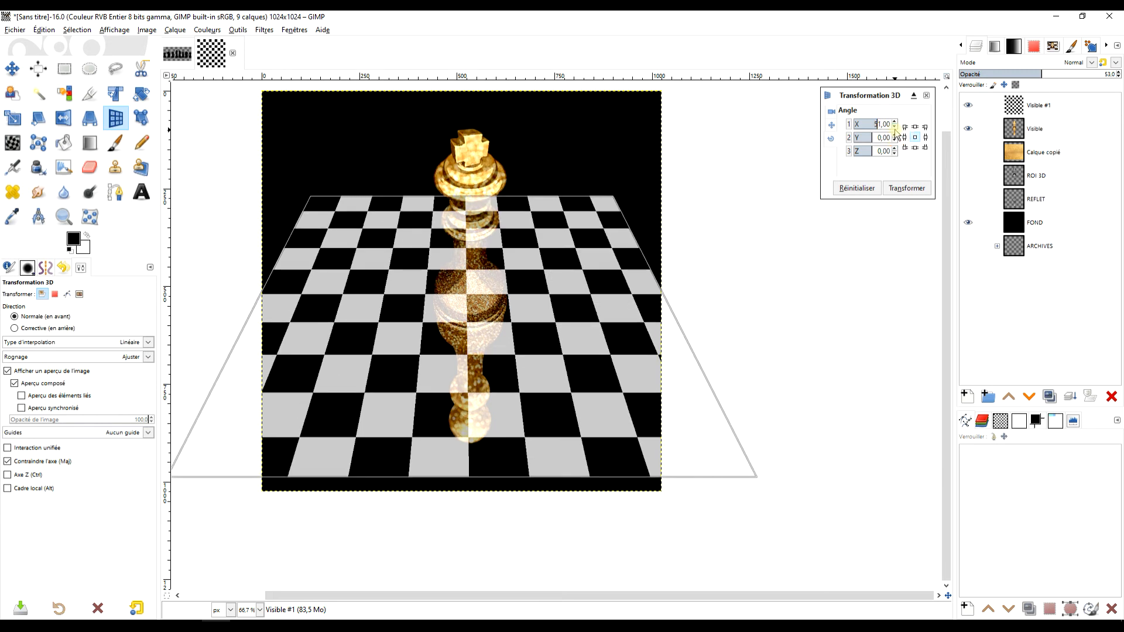
{"action": "left_click", "coordinate": [899, 191]}
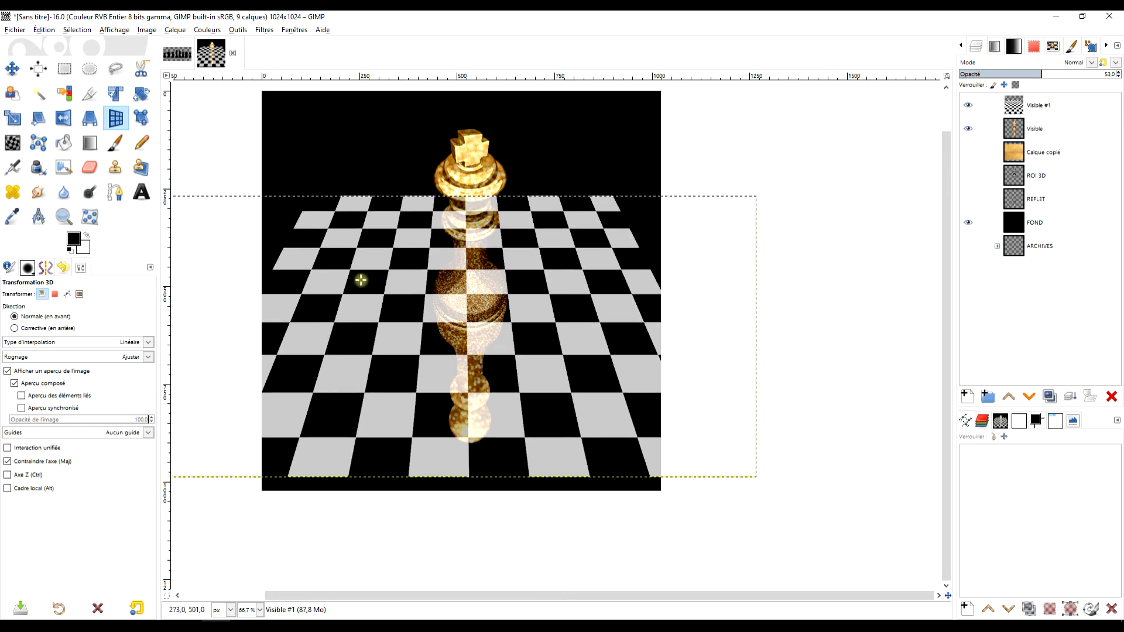
Fit the tilted chessboard layer to the image dimensions and activate the Perspective tool
{"action": "right_click", "coordinate": [1018, 108]}
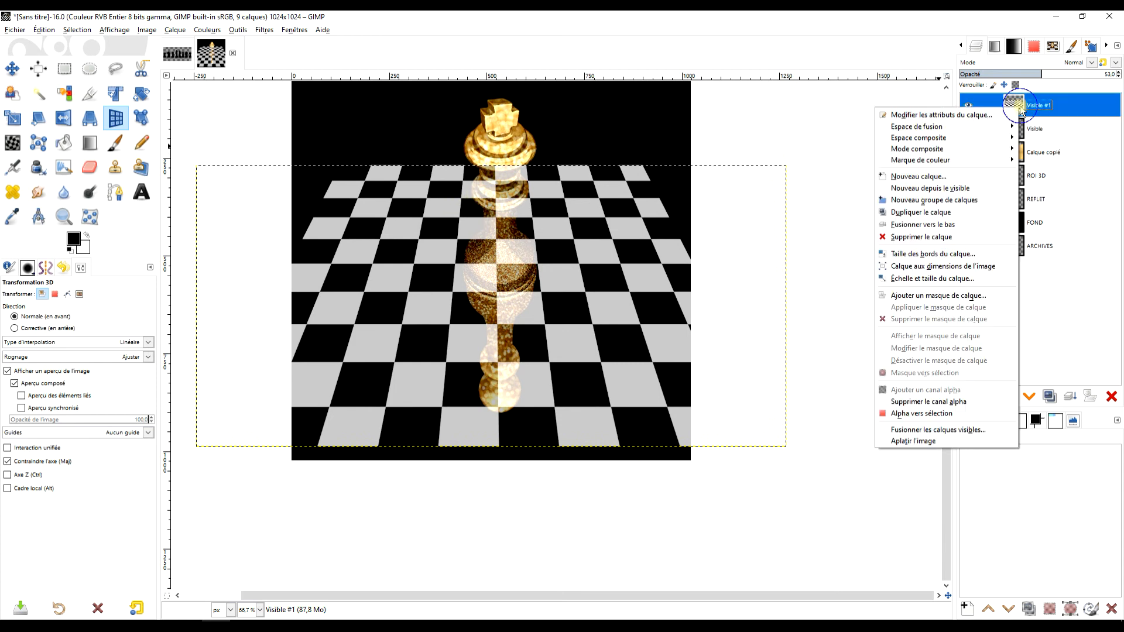
{"action": "left_click", "coordinate": [958, 267]}
{"action": "key", "text": "shift+p"}
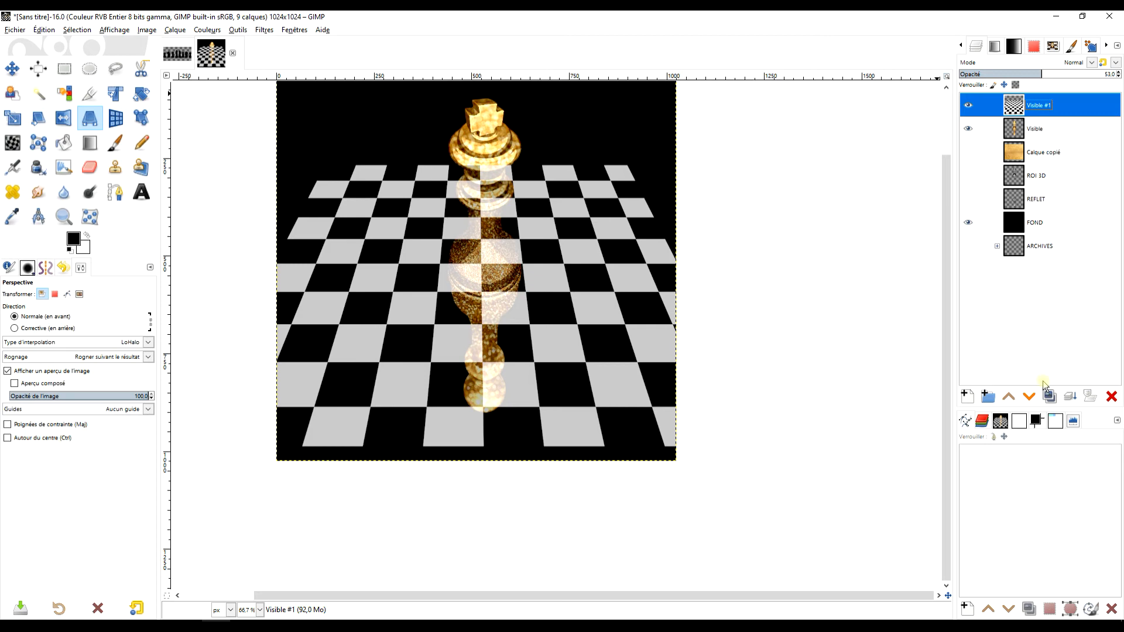
Move the Visible #1 chessboard layer below the king's Visible layer
{"action": "left_click", "coordinate": [1029, 398]}
{"action": "left_click_drag", "start_coordinate": [761, 280], "coordinate": [784, 255]}
{"action": "scroll", "coordinate": [634, 274], "scroll_direction": "down", "scroll_amount": 2}
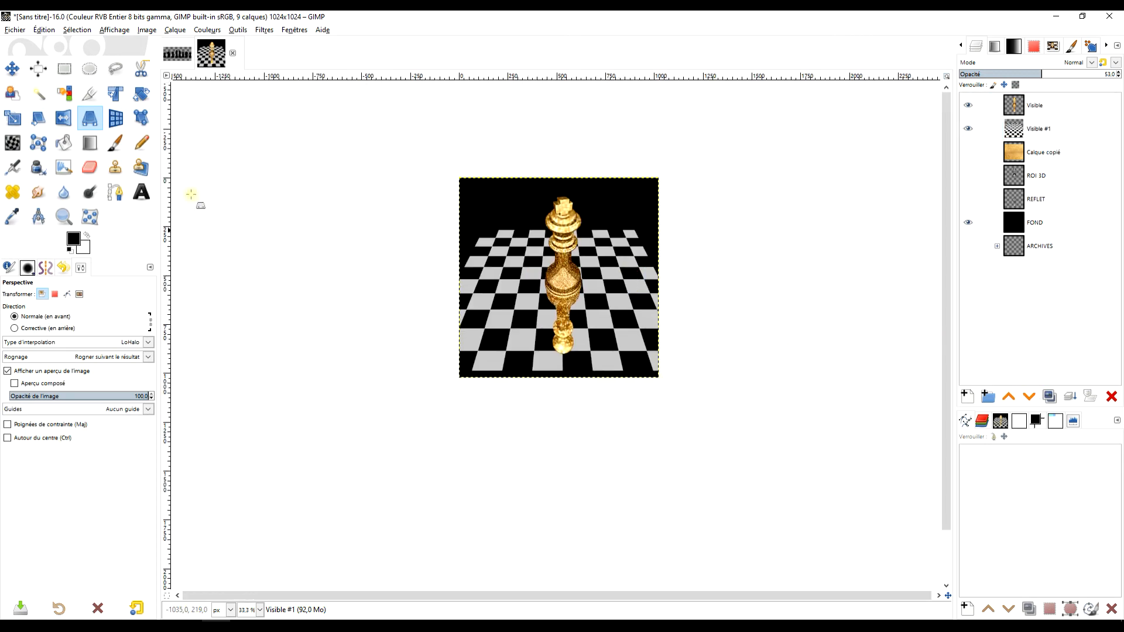
Widen the chessboard layer to 2034 px on both sides of the king with the Scale tool
{"action": "left_click", "coordinate": [13, 117]}
{"action": "left_click", "coordinate": [513, 288]}
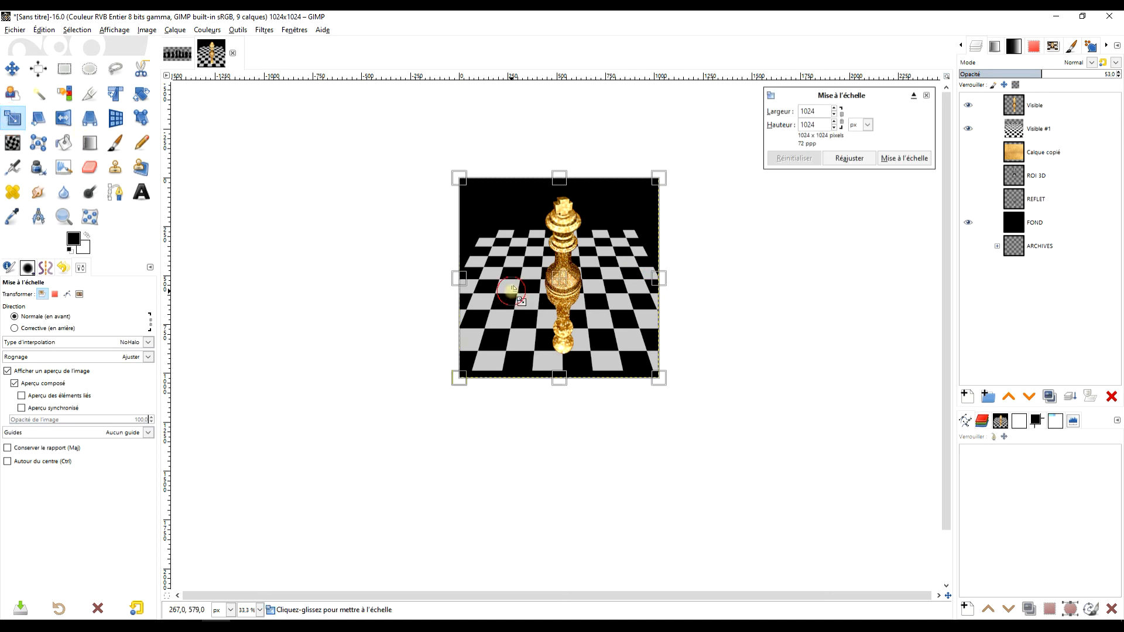
{"action": "scroll", "coordinate": [611, 276], "scroll_direction": "up", "scroll_amount": 2}
{"action": "left_click_drag", "start_coordinate": [707, 277], "coordinate": [857, 277]}
{"action": "left_click_drag", "start_coordinate": [303, 277], "coordinate": [66, 273]}
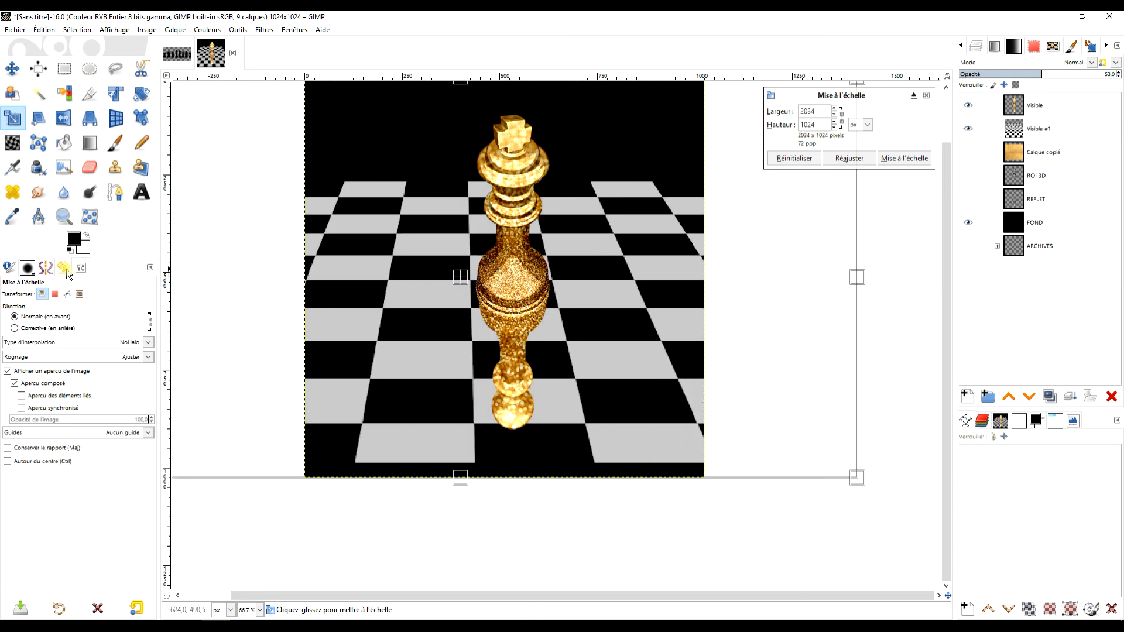
Stretch the chessboard layer's height to 2168 px, extending it beyond the lower and upper image edges
{"action": "scroll", "coordinate": [438, 344], "scroll_direction": "down", "scroll_amount": 3}
{"action": "left_click_drag", "start_coordinate": [442, 399], "coordinate": [451, 502]}
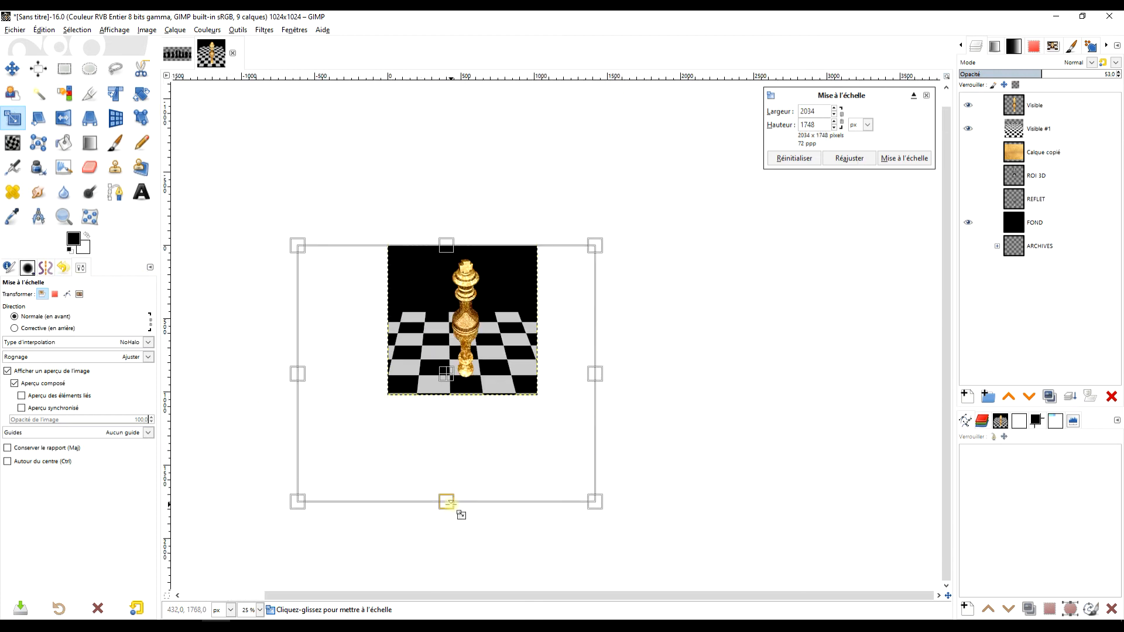
{"action": "scroll", "coordinate": [498, 339], "scroll_direction": "up", "scroll_amount": 3}
{"action": "scroll", "coordinate": [428, 222], "scroll_direction": "down", "scroll_amount": 1}
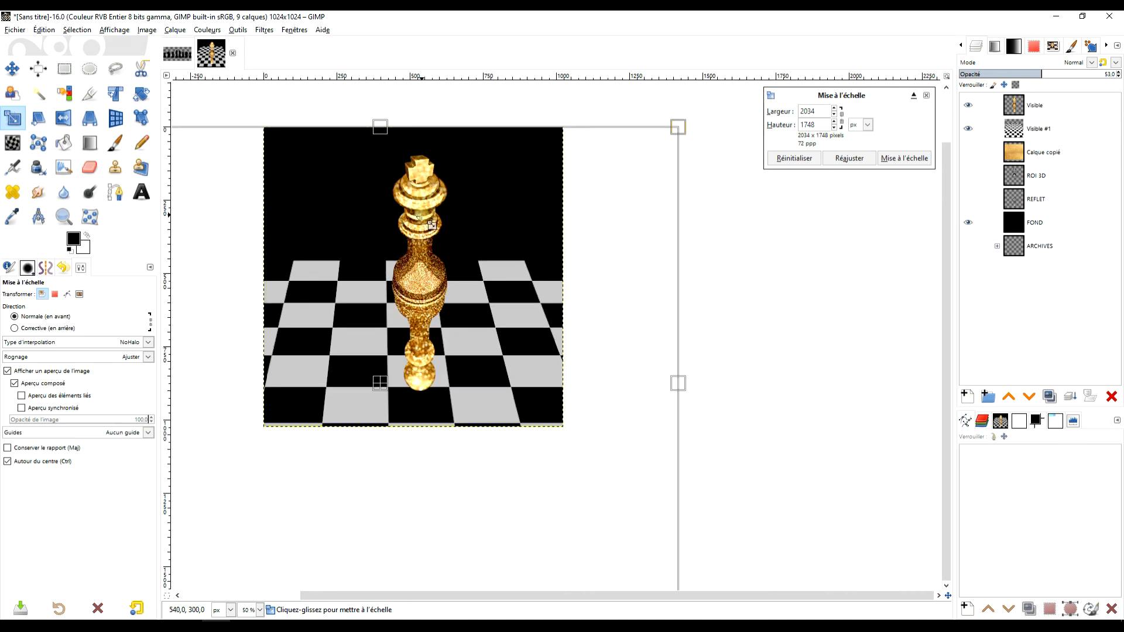
{"action": "left_click_drag", "start_coordinate": [440, 175], "coordinate": [424, 51]}
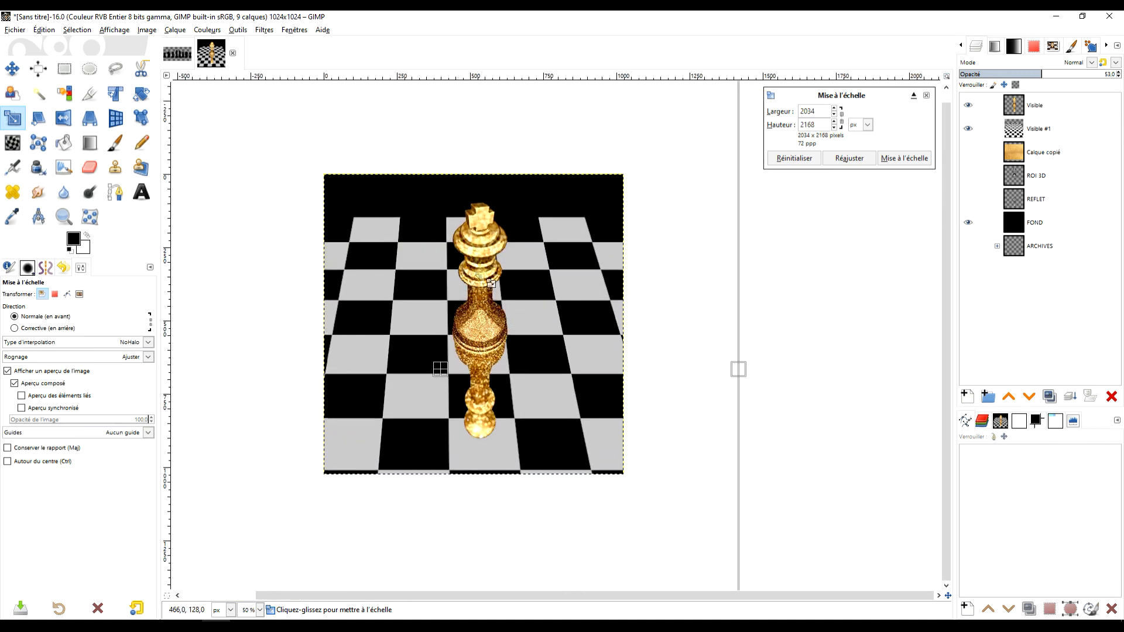
Adjust the chessboard's height to 2476 px around the king and apply the scaling
{"action": "scroll", "coordinate": [519, 369], "scroll_direction": "down", "scroll_amount": 4}
{"action": "left_click_drag", "start_coordinate": [495, 449], "coordinate": [494, 418]}
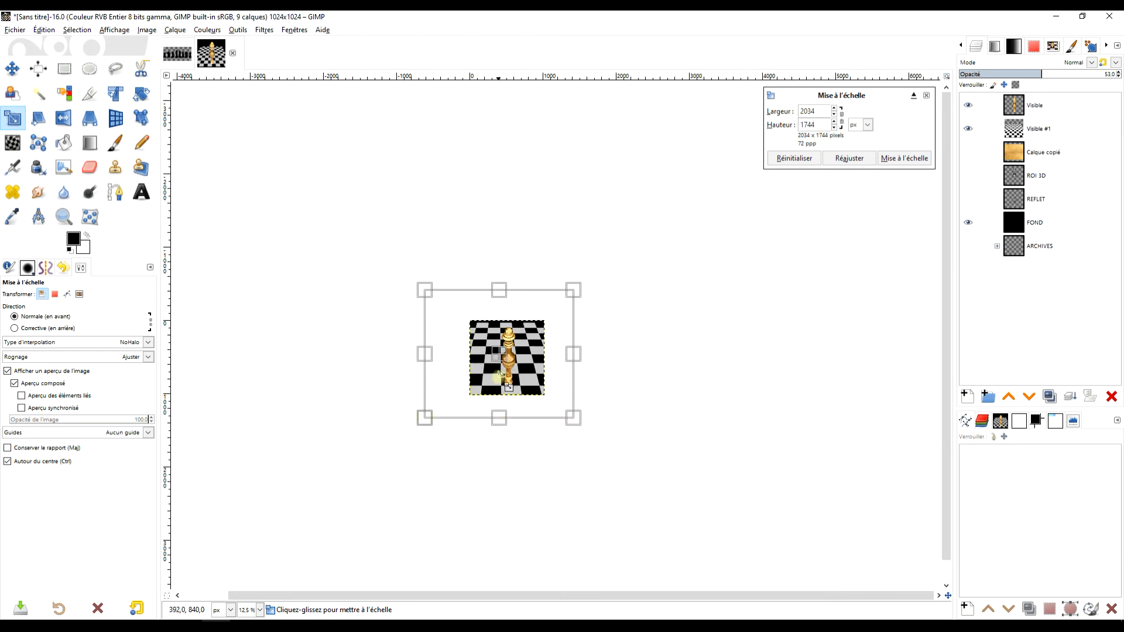
{"action": "scroll", "coordinate": [500, 353], "scroll_direction": "up", "scroll_amount": 5}
{"action": "scroll", "coordinate": [550, 410], "scroll_direction": "down", "scroll_amount": 2}
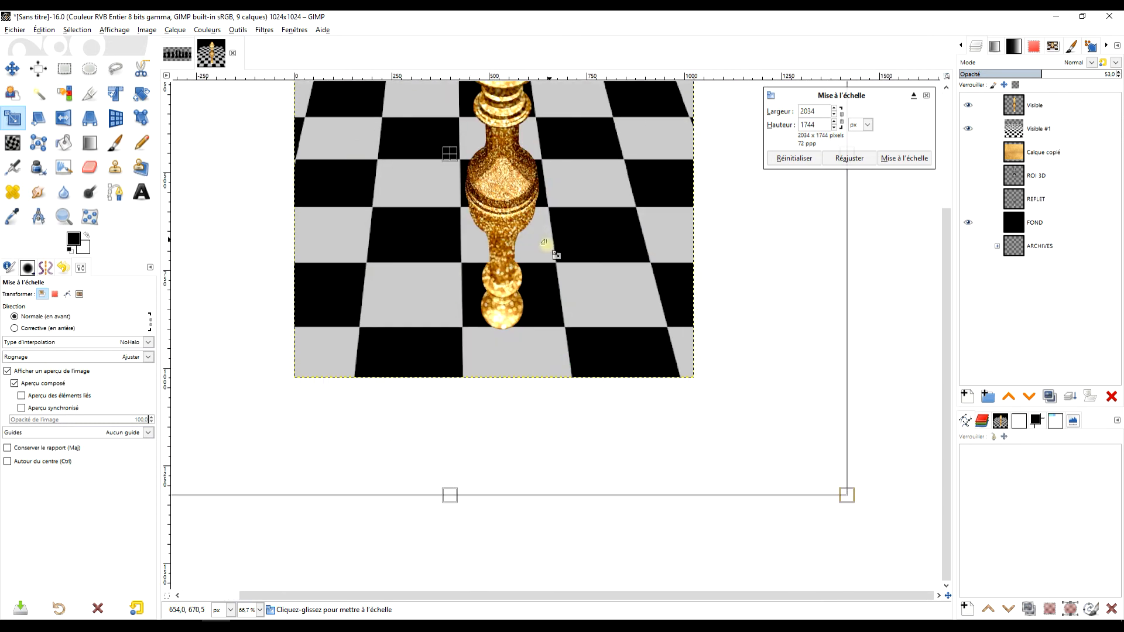
{"action": "left_click_drag", "start_coordinate": [494, 398], "coordinate": [501, 469]}
{"action": "scroll", "coordinate": [517, 430], "scroll_direction": "up", "scroll_amount": 3}
{"action": "left_click_drag", "start_coordinate": [478, 242], "coordinate": [478, 172]}
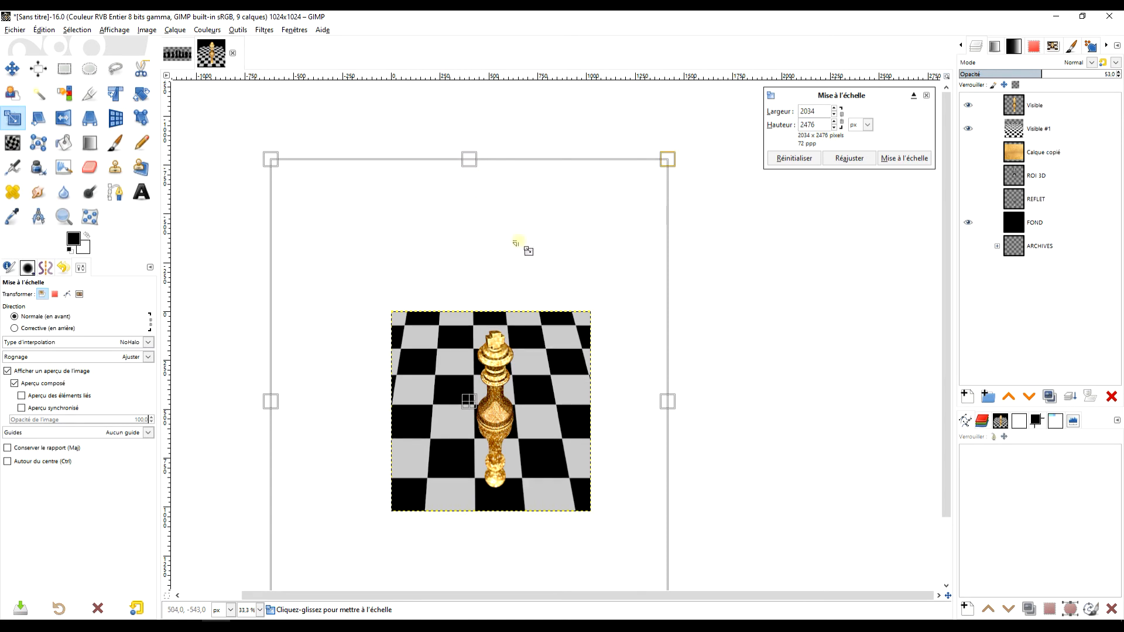
{"action": "left_click", "coordinate": [899, 157]}
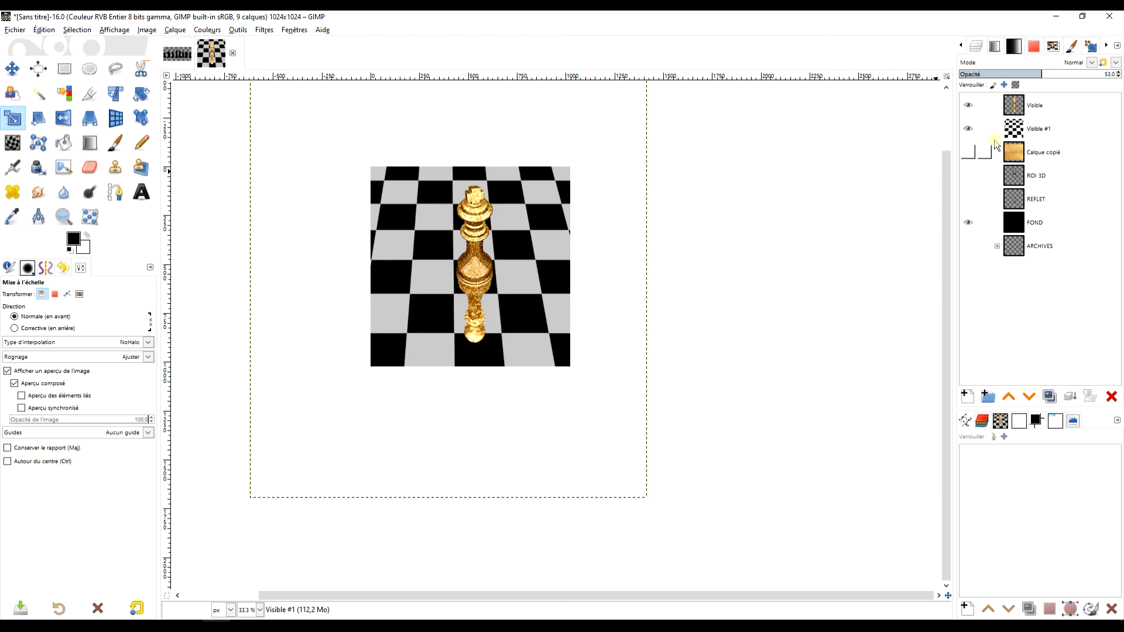
Fit the enlarged chessboard layer to the image dimensions
{"action": "right_click", "coordinate": [1017, 132]}
{"action": "left_click", "coordinate": [937, 289]}
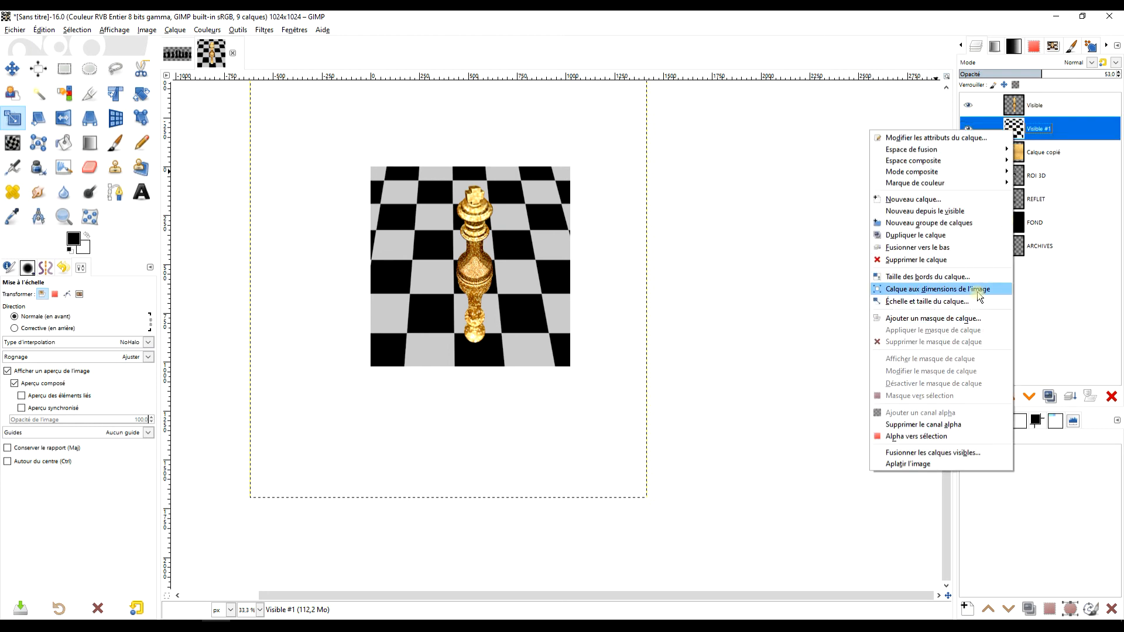
{"action": "left_click_drag", "start_coordinate": [748, 247], "coordinate": [749, 270]}
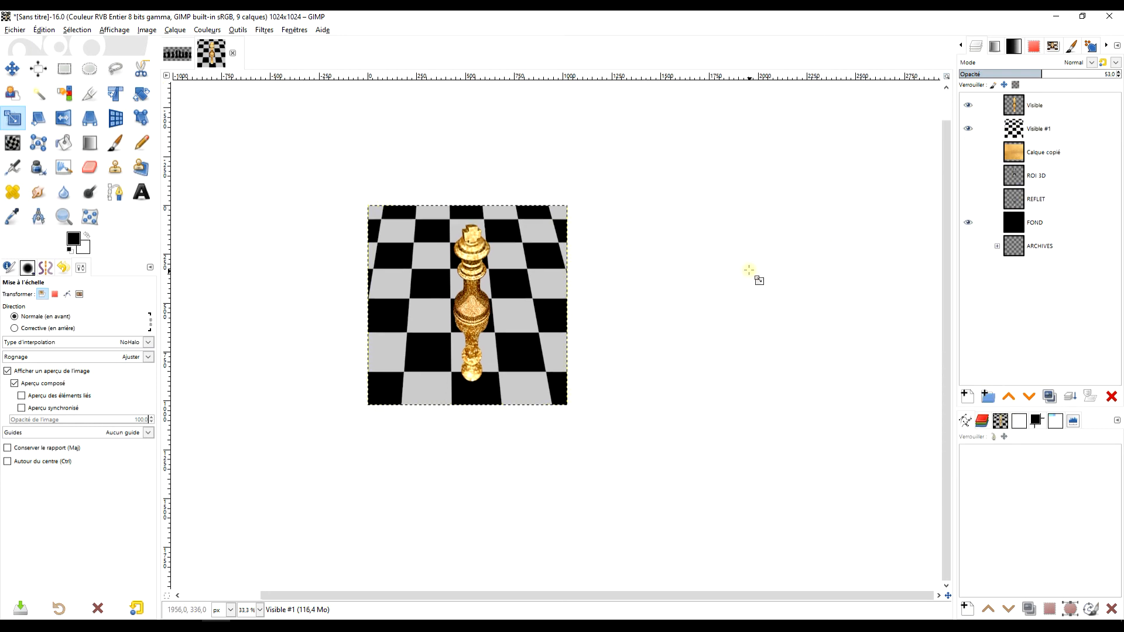
Rename the king's Visible layer as ROI 3D+REFLET
{"action": "left_click", "coordinate": [1025, 111]}
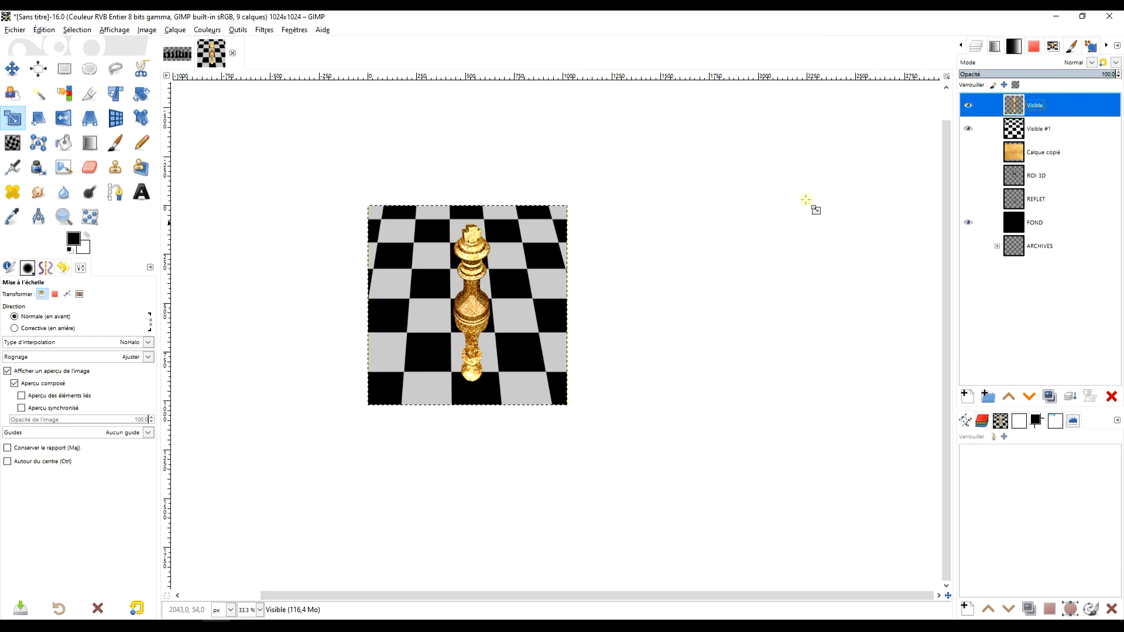
{"action": "right_click", "coordinate": [1015, 109]}
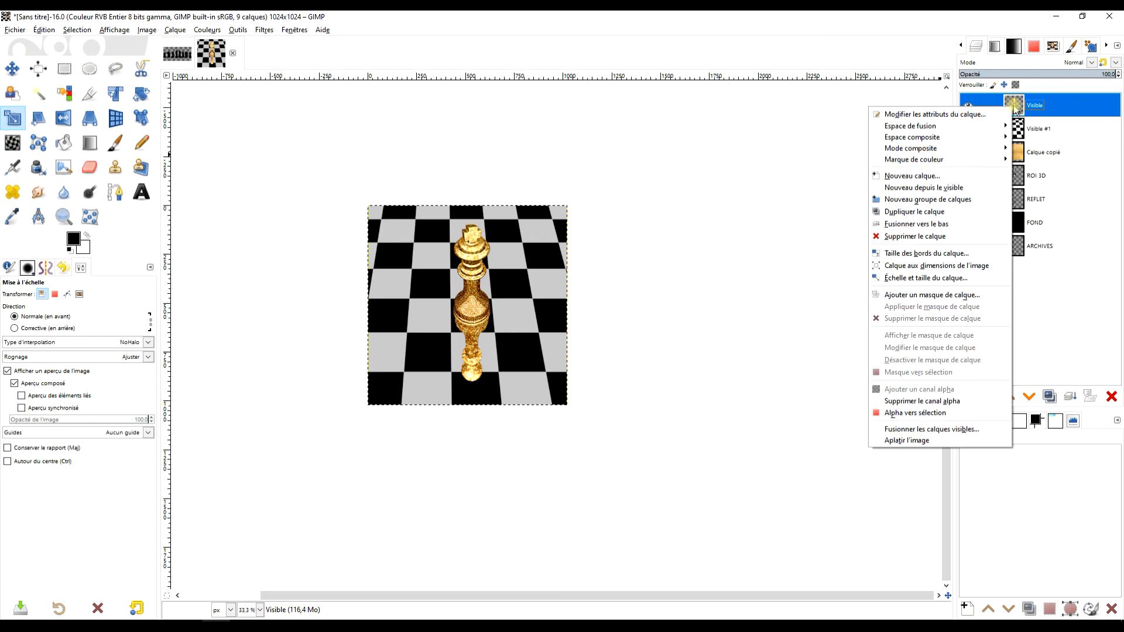
{"action": "left_click", "coordinate": [1036, 105]}
{"action": "double_click", "coordinate": [1038, 103]}
{"action": "key", "text": "Caps_Lock"}
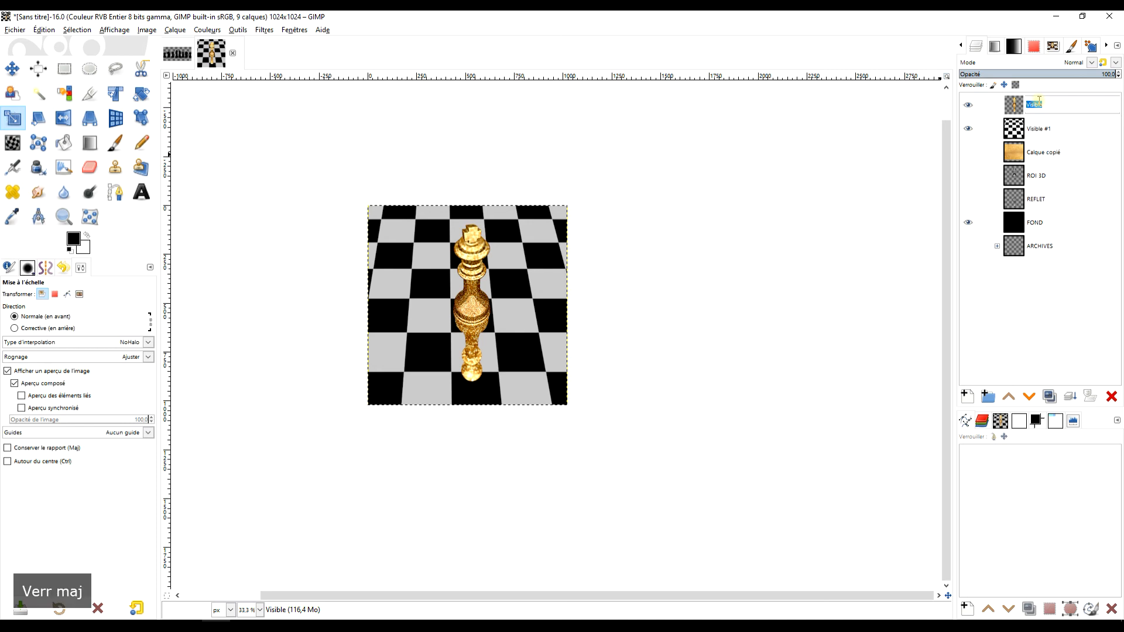
{"action": "type", "text": "ROI 3D"}
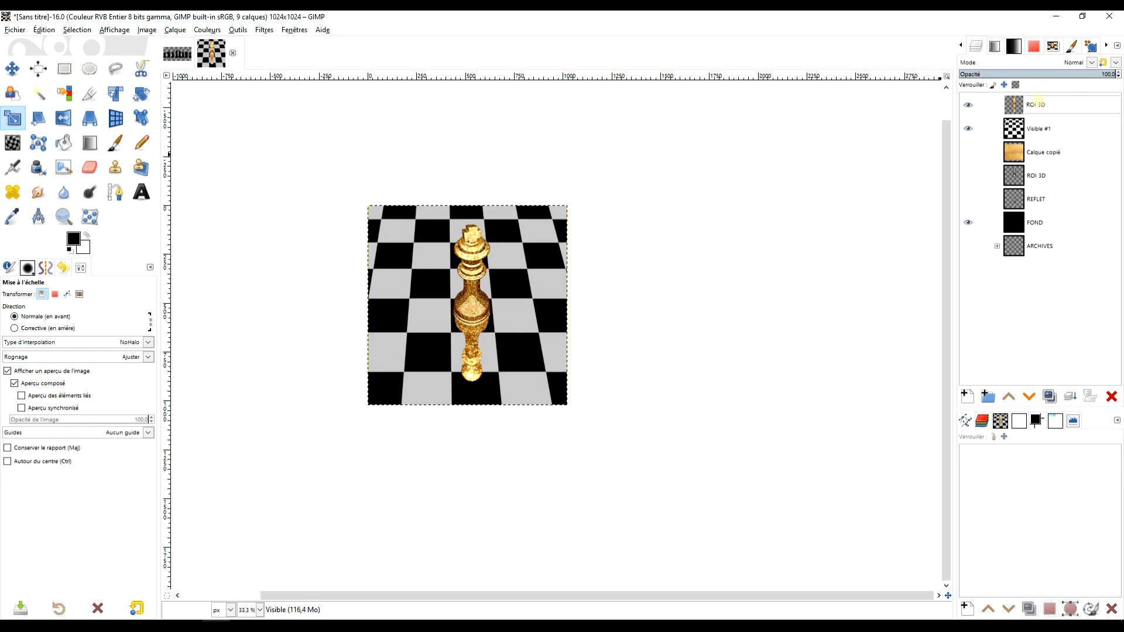
{"action": "type", "text": "+REFLET"}
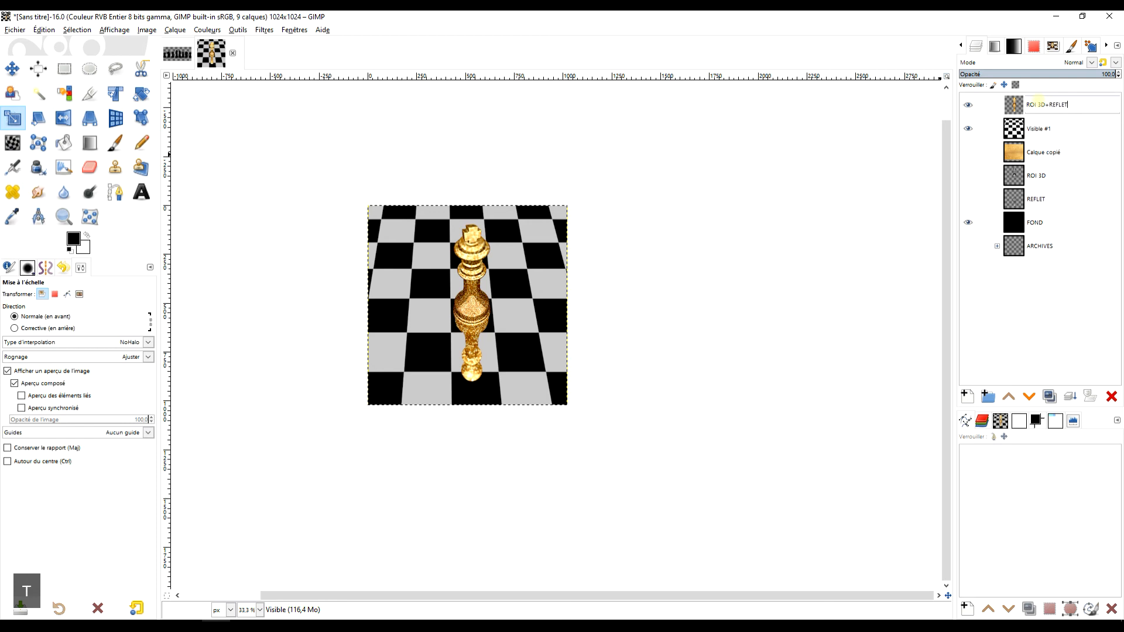
{"action": "key", "text": "Return"}
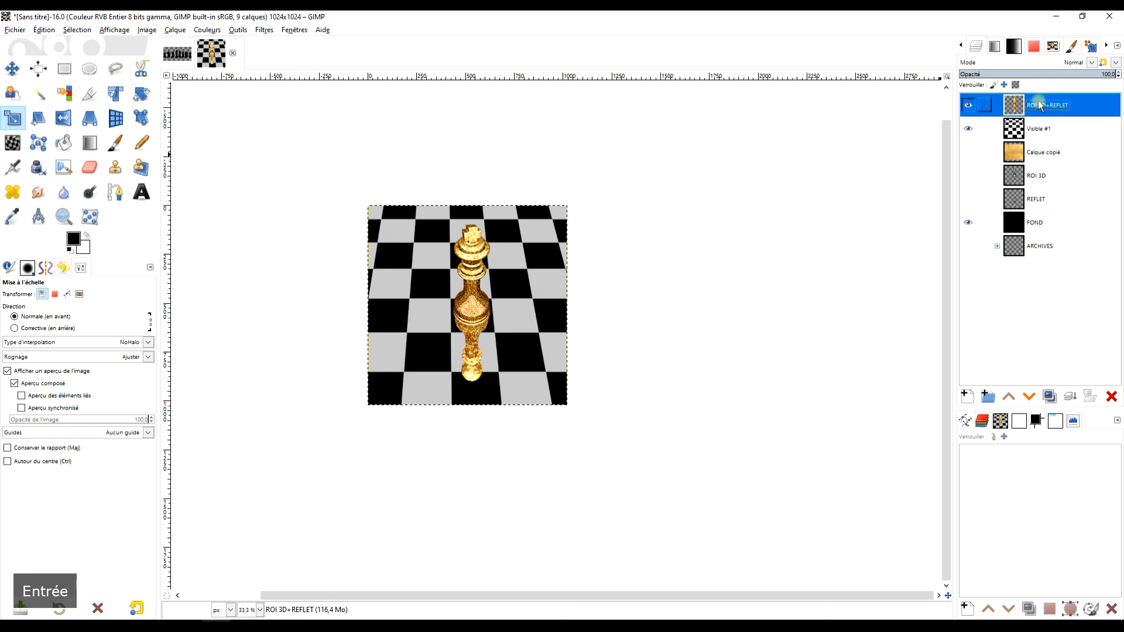
Add a white, full-opacity layer mask to the ROI 3D+REFLET layer
{"action": "right_click", "coordinate": [1017, 107]}
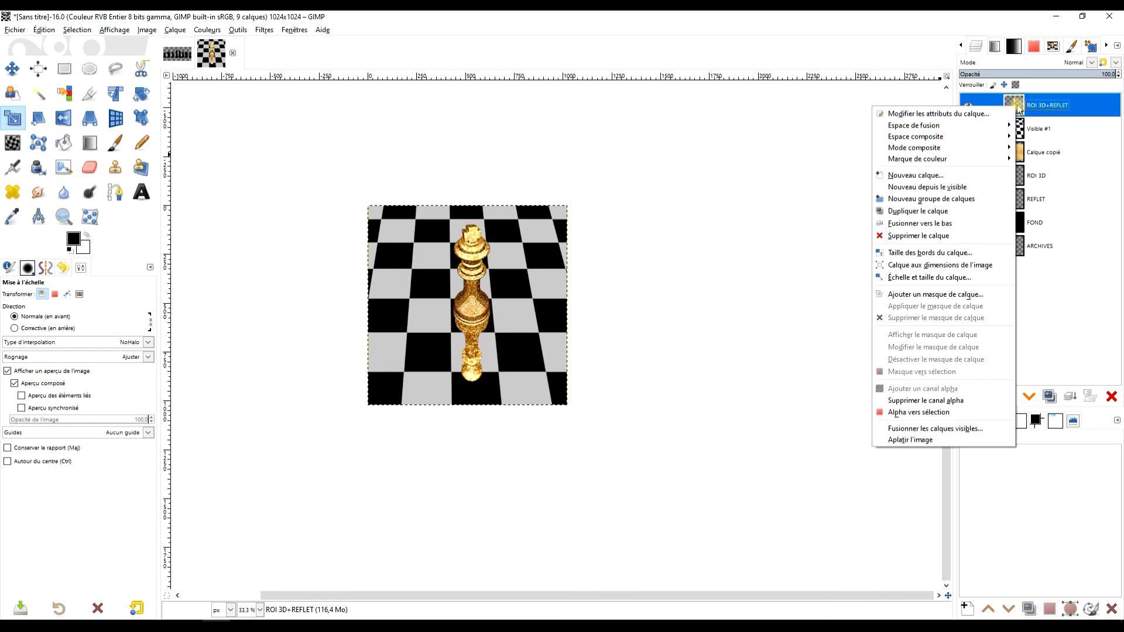
{"action": "left_click", "coordinate": [964, 300]}
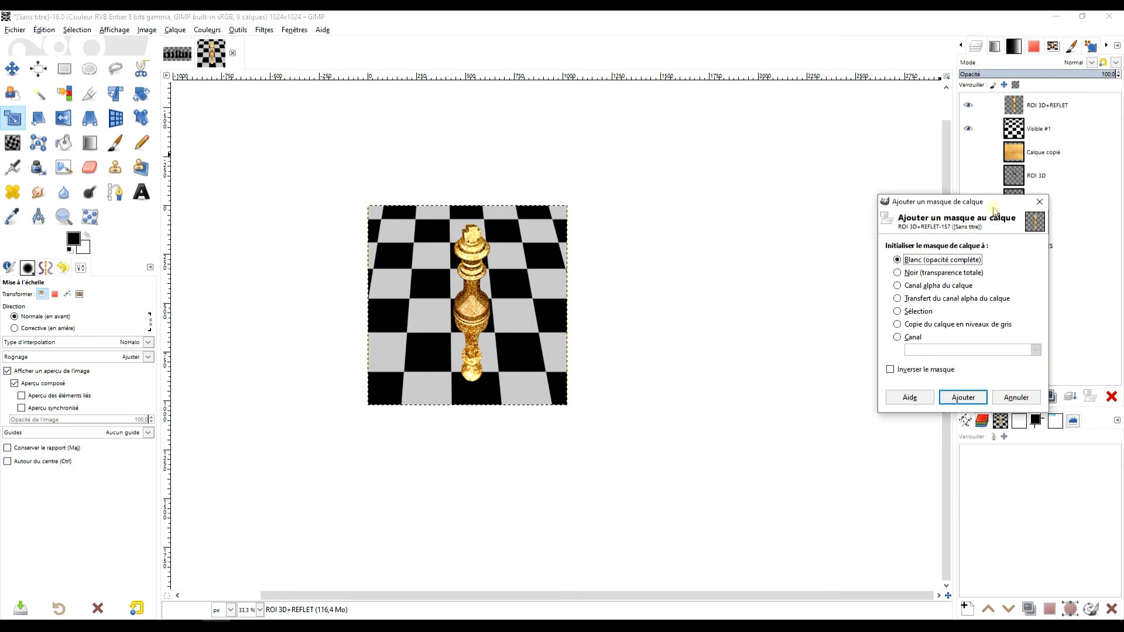
{"action": "left_click", "coordinate": [943, 396]}
Fade the reflection on the mask with a black-to-white linear gradient about 400 px long, up to the king's base, with a stop at 51.67
{"action": "scroll", "coordinate": [467, 339], "scroll_direction": "up", "scroll_amount": 2, "text": "ctrl"}
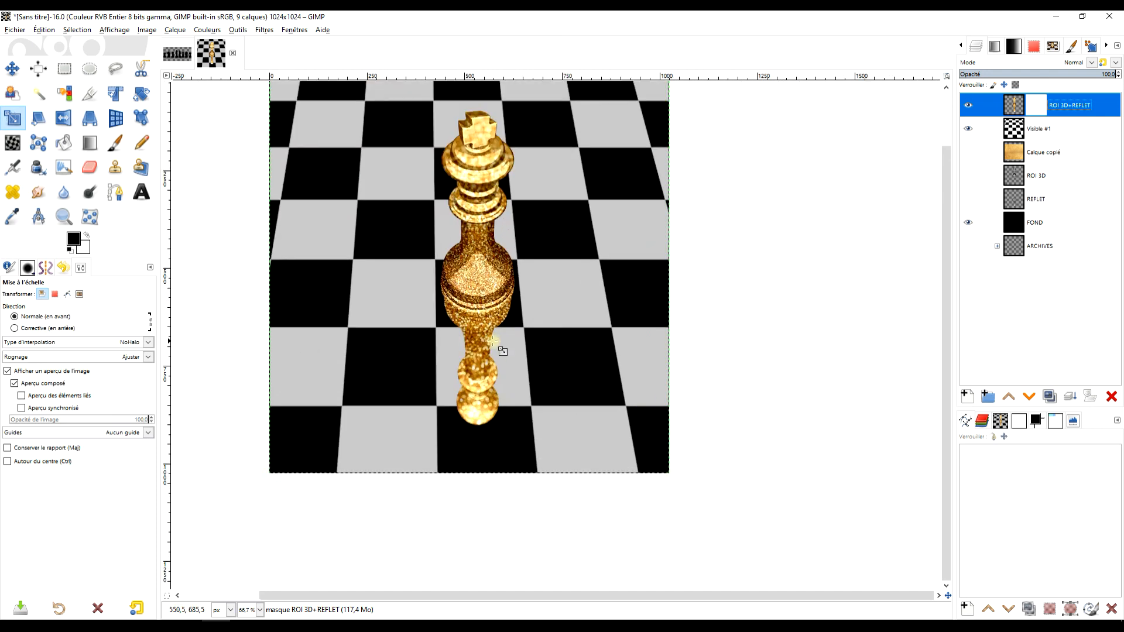
{"action": "left_click_drag", "start_coordinate": [538, 336], "coordinate": [525, 293]}
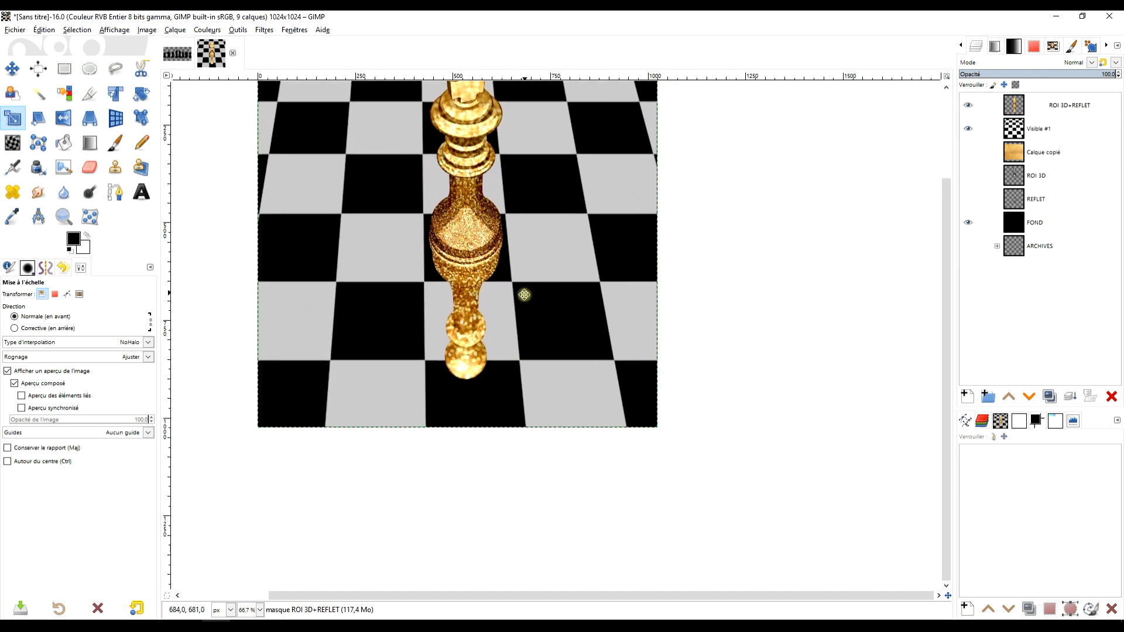
{"action": "left_click", "coordinate": [87, 147]}
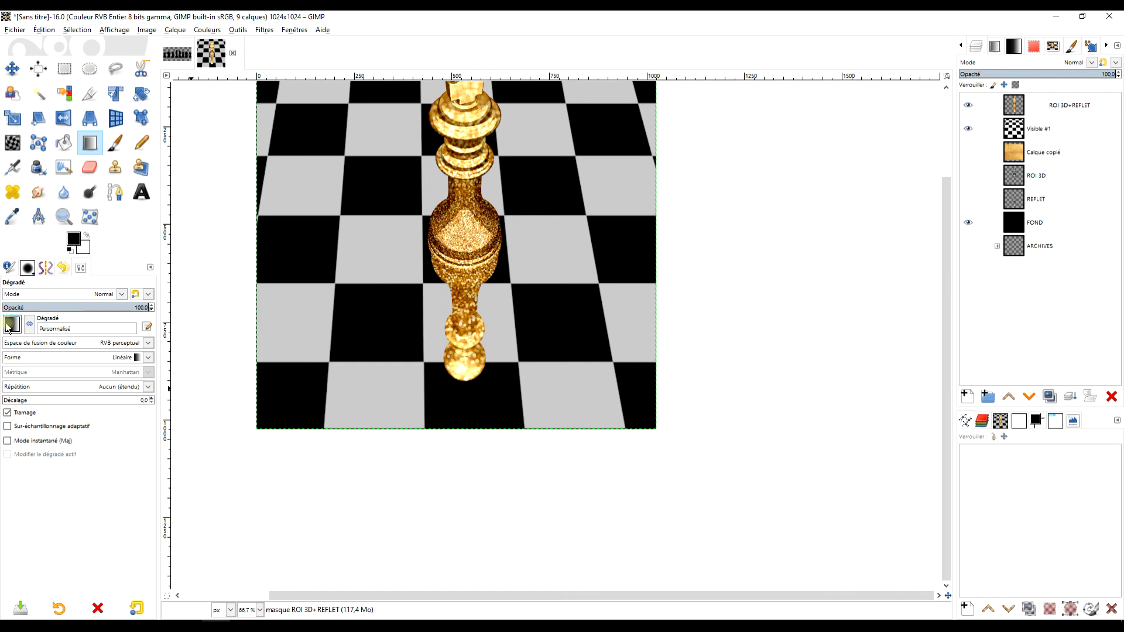
{"action": "left_click", "coordinate": [1038, 111]}
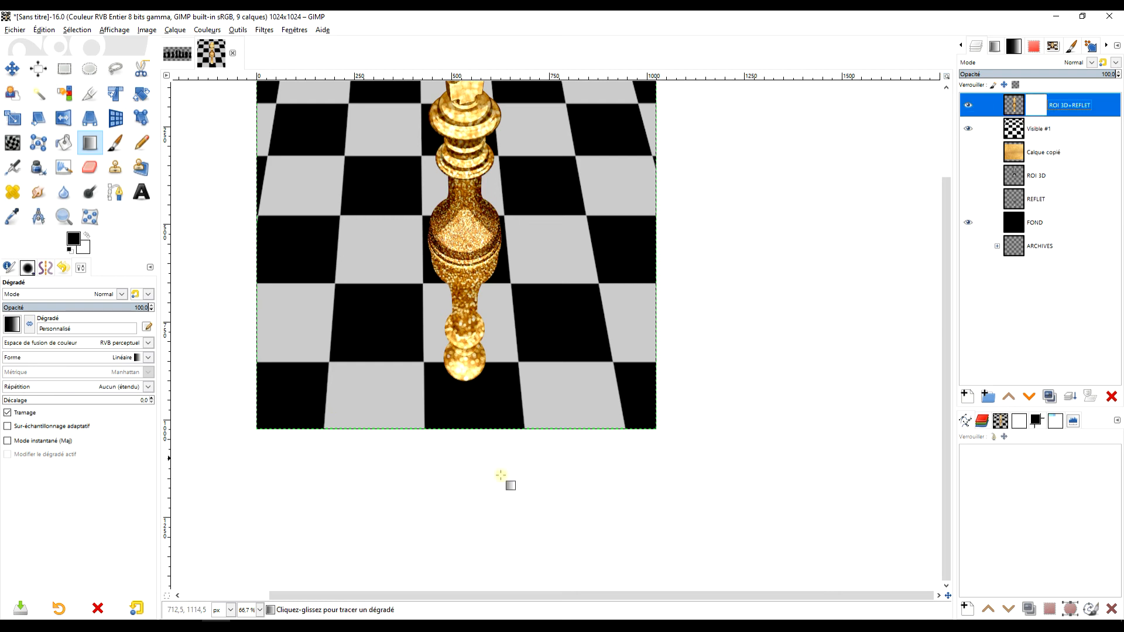
{"action": "left_click_drag", "start_coordinate": [471, 419], "coordinate": [465, 267]}
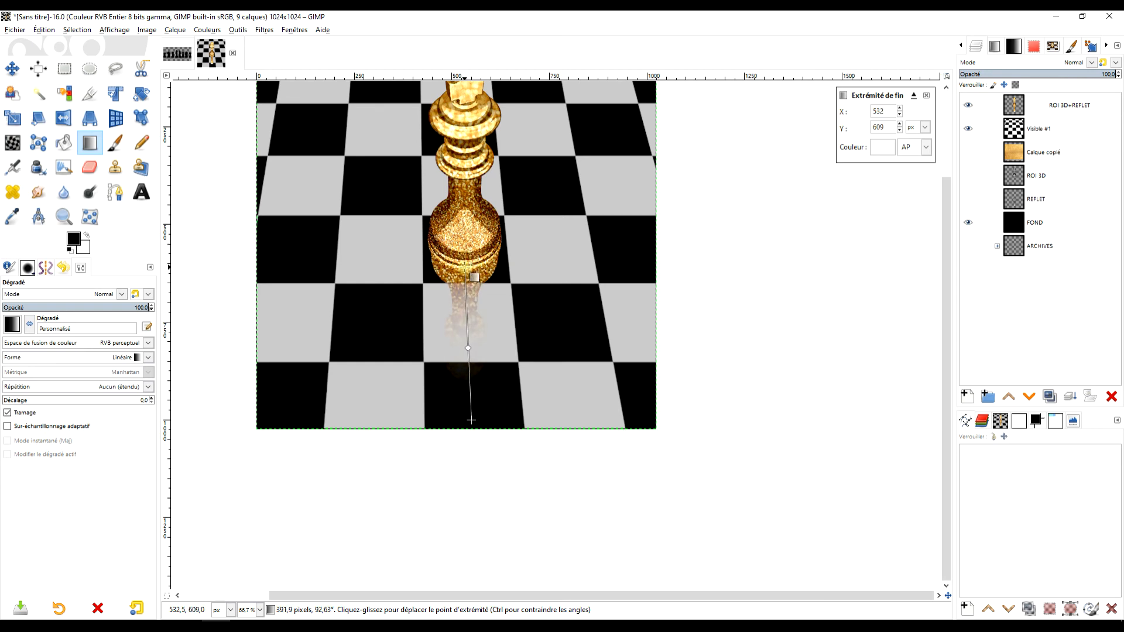
{"action": "left_click_drag", "start_coordinate": [473, 421], "coordinate": [467, 422]}
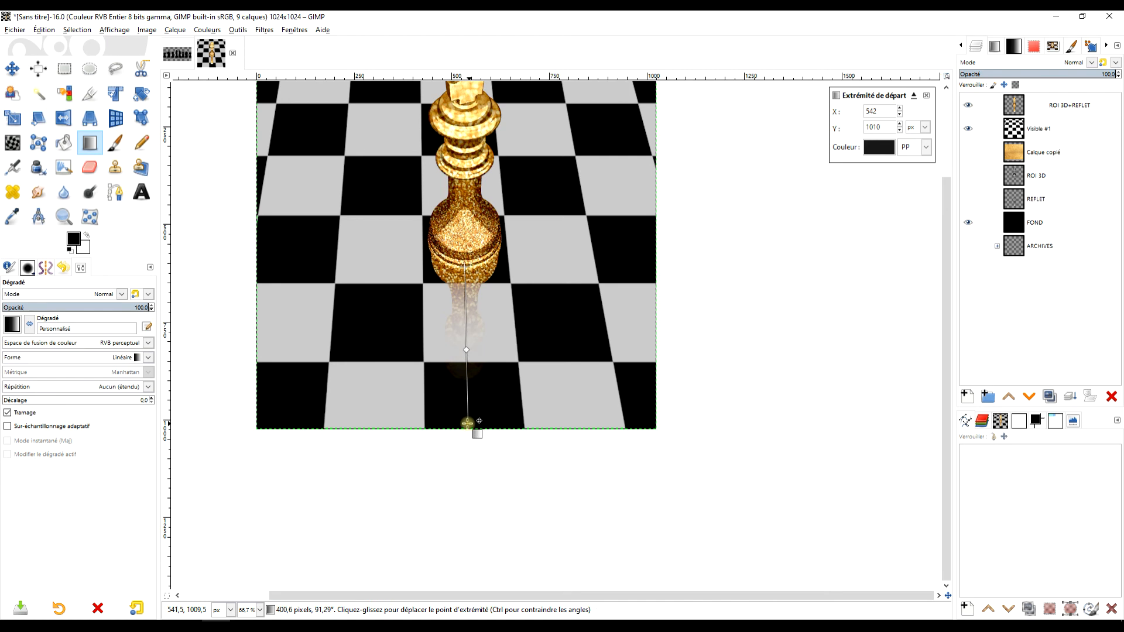
{"action": "left_click_drag", "start_coordinate": [466, 351], "coordinate": [558, 371]}
{"action": "scroll", "coordinate": [526, 335], "scroll_direction": "down", "scroll_amount": 2}
{"action": "scroll", "coordinate": [526, 334], "scroll_direction": "up", "scroll_amount": 1}
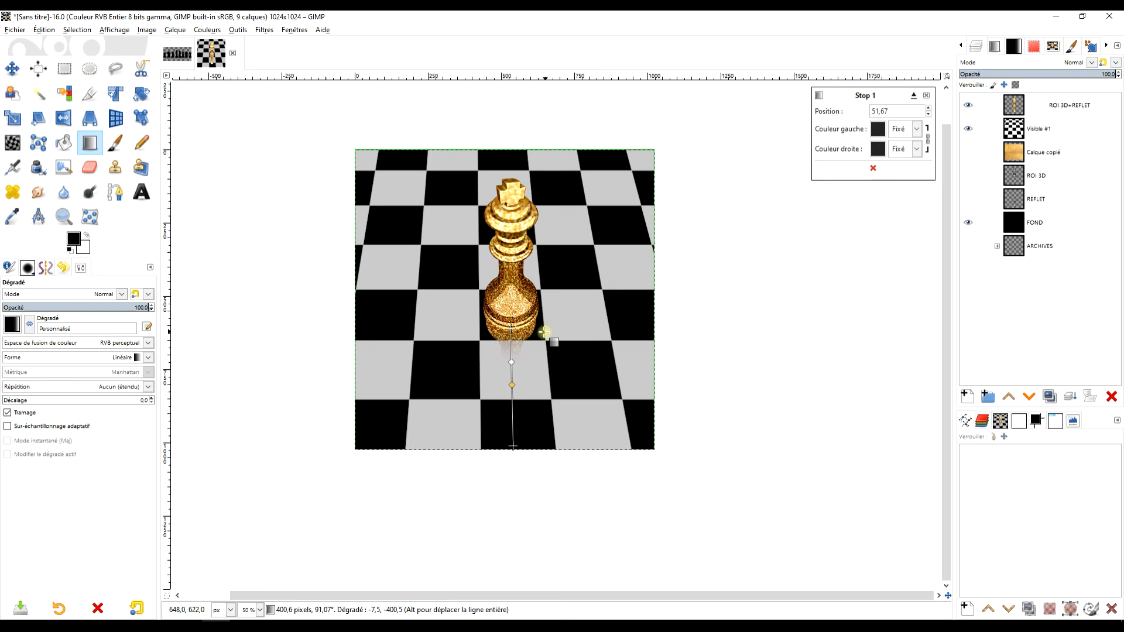
{"action": "key", "text": "Return"}
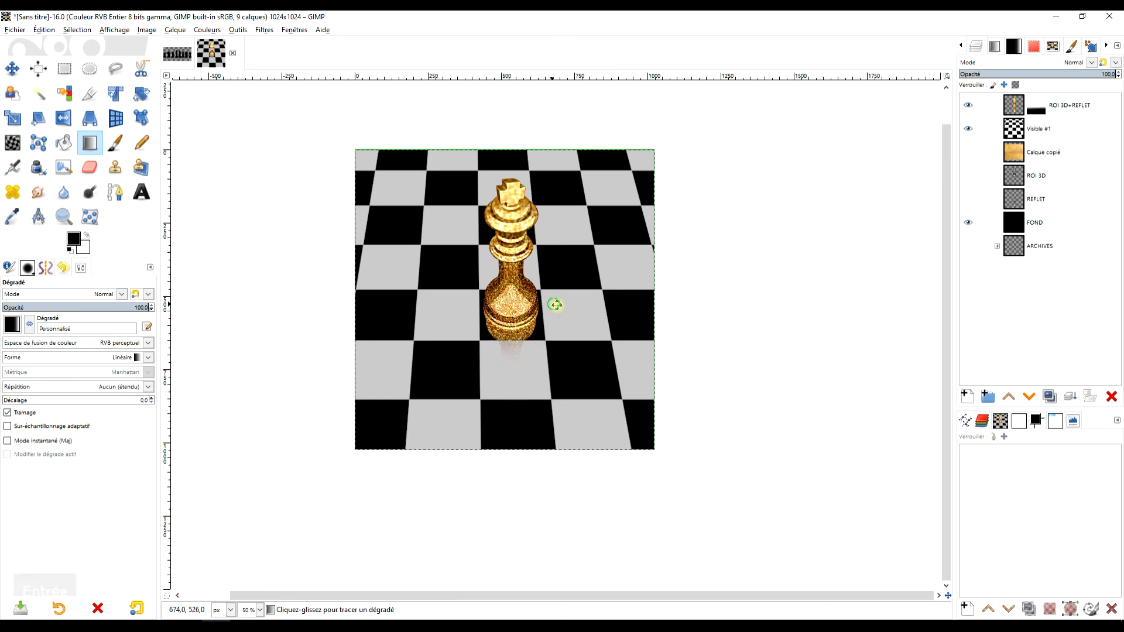
Examine the king's faded reflection and its placement on the chessboard squares at different zoom levels
{"action": "scroll", "coordinate": [554, 285], "scroll_direction": "down", "scroll_amount": 1}
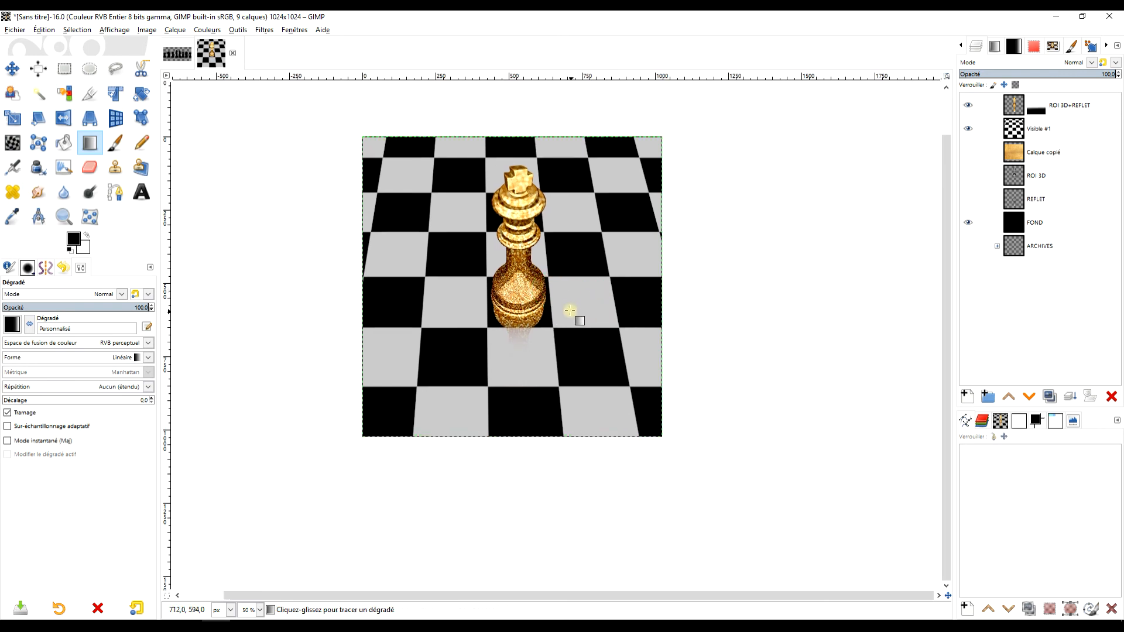
{"action": "scroll", "coordinate": [545, 331], "scroll_direction": "up", "scroll_amount": 1}
{"action": "scroll", "coordinate": [546, 387], "scroll_direction": "down", "scroll_amount": 3}
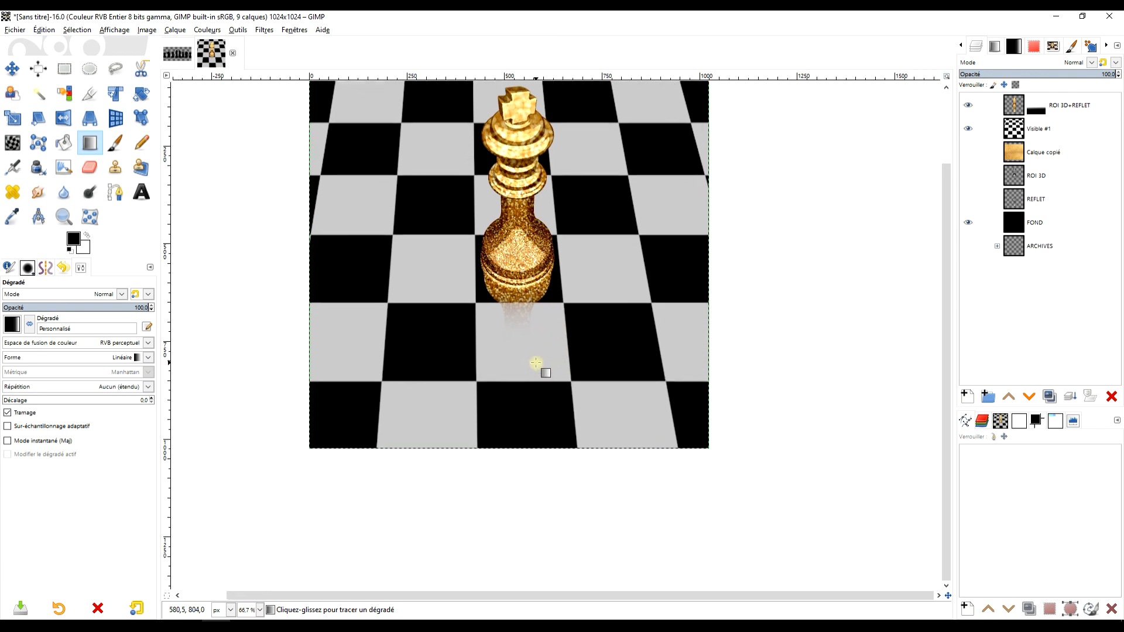
{"action": "scroll", "coordinate": [539, 367], "scroll_direction": "up", "scroll_amount": 1}
{"action": "scroll", "coordinate": [550, 339], "scroll_direction": "down", "scroll_amount": 1}
{"action": "left_click_drag", "start_coordinate": [563, 333], "coordinate": [584, 300]}
{"action": "left_click_drag", "start_coordinate": [607, 250], "coordinate": [586, 334]}
{"action": "scroll", "coordinate": [582, 336], "scroll_direction": "up", "scroll_amount": 1}
{"action": "scroll", "coordinate": [632, 289], "scroll_direction": "down", "scroll_amount": 5}
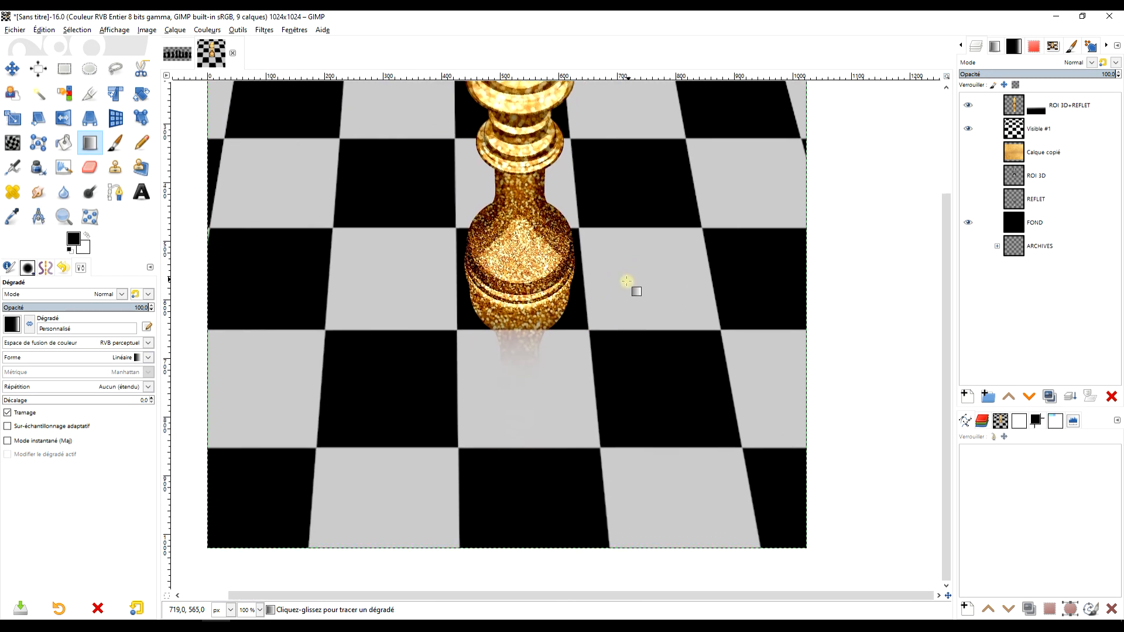
{"action": "scroll", "coordinate": [636, 291], "scroll_direction": "up", "scroll_amount": 3}
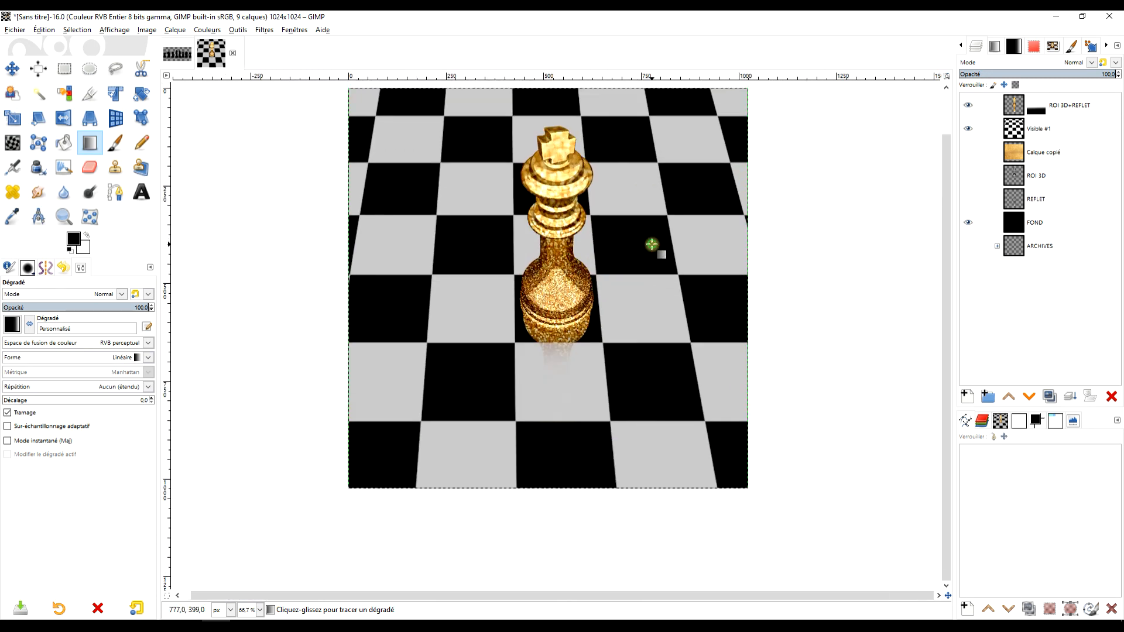
Scale the chessboard layer Visible #1 to about 1072 × 1098 px so the king's base sits within one black square
{"action": "left_click", "coordinate": [1019, 132]}
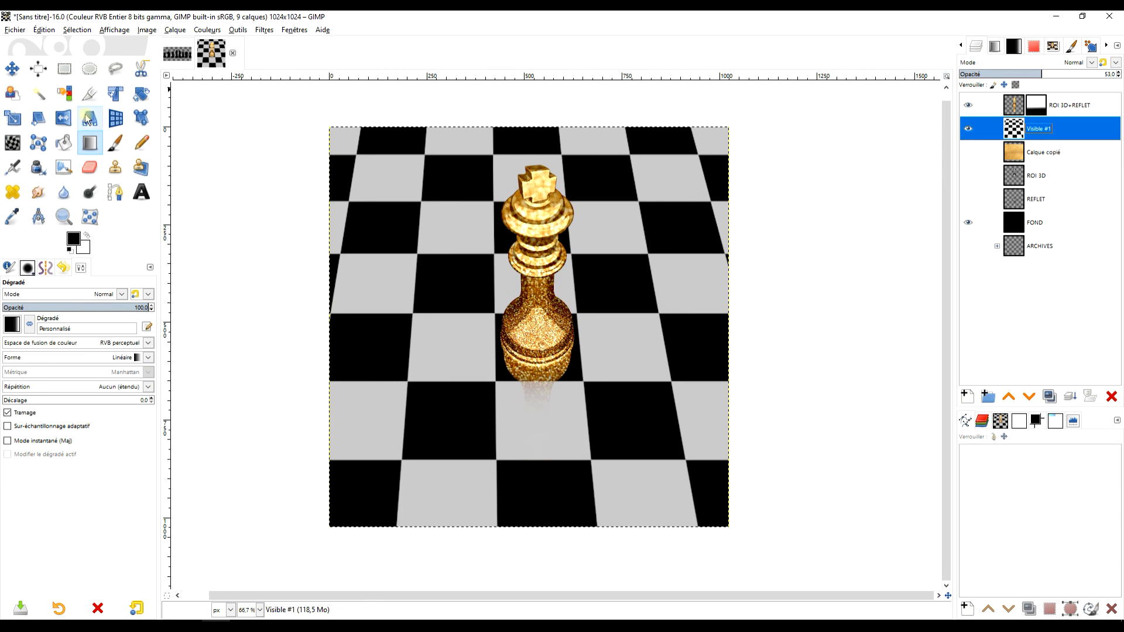
{"action": "left_click", "coordinate": [14, 119]}
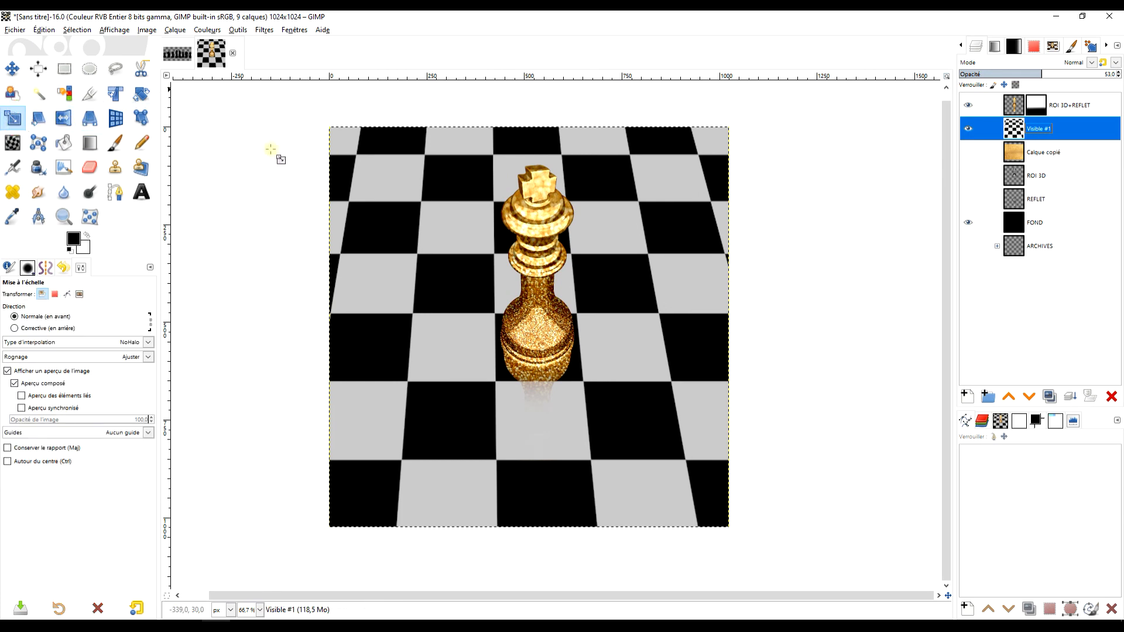
{"action": "left_click", "coordinate": [404, 192]}
{"action": "left_click_drag", "start_coordinate": [502, 139], "coordinate": [499, 124]}
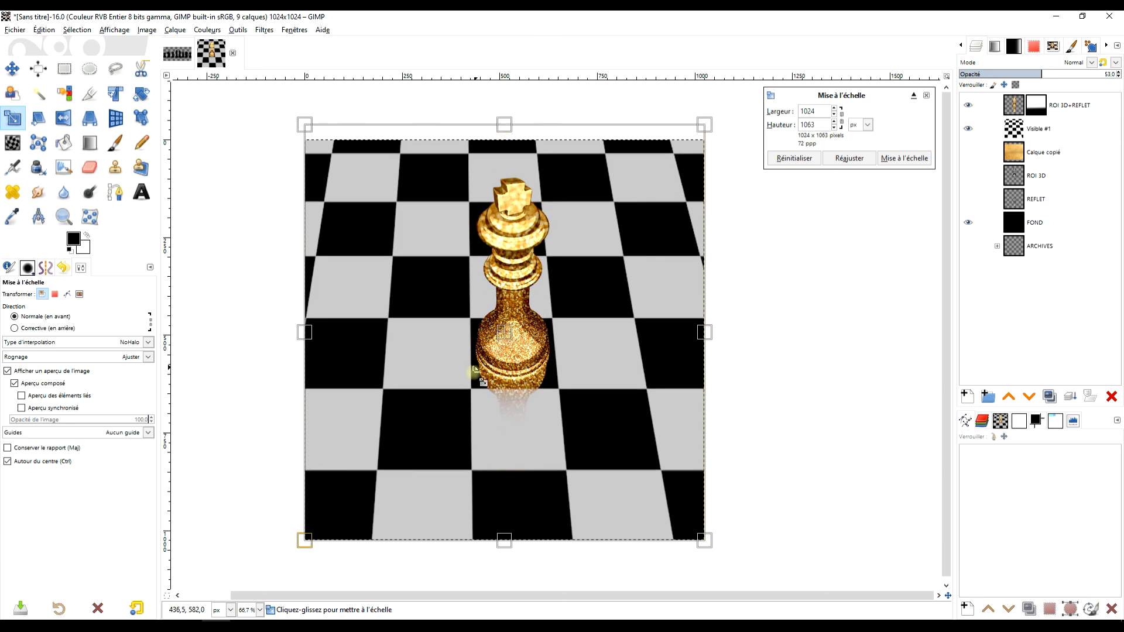
{"action": "left_click_drag", "start_coordinate": [302, 332], "coordinate": [292, 331]}
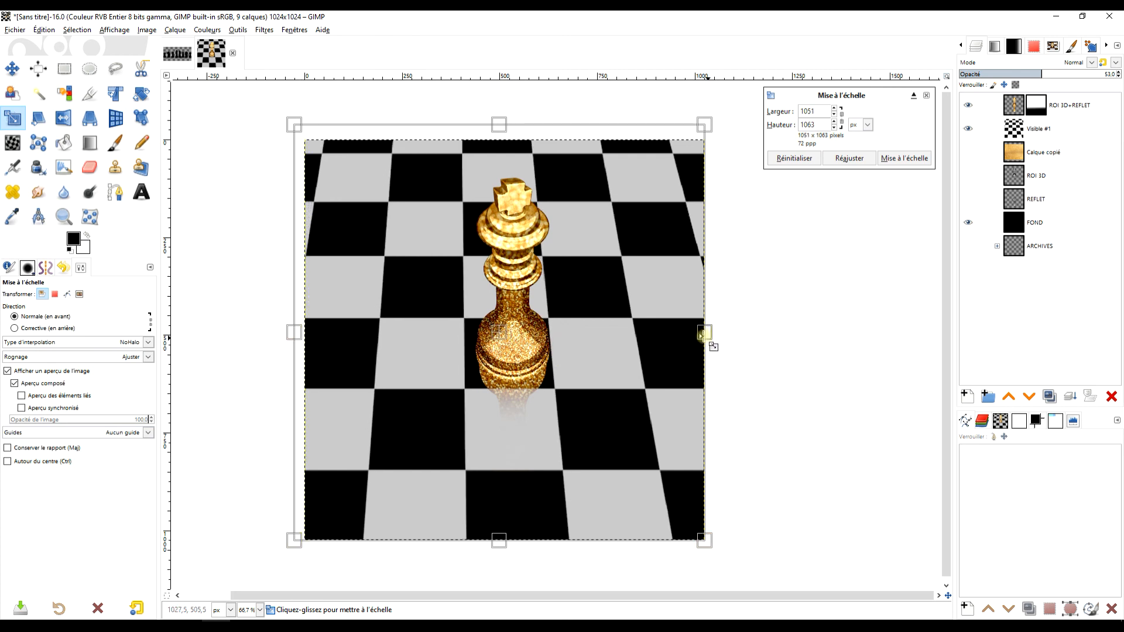
{"action": "left_click_drag", "start_coordinate": [704, 333], "coordinate": [710, 335]}
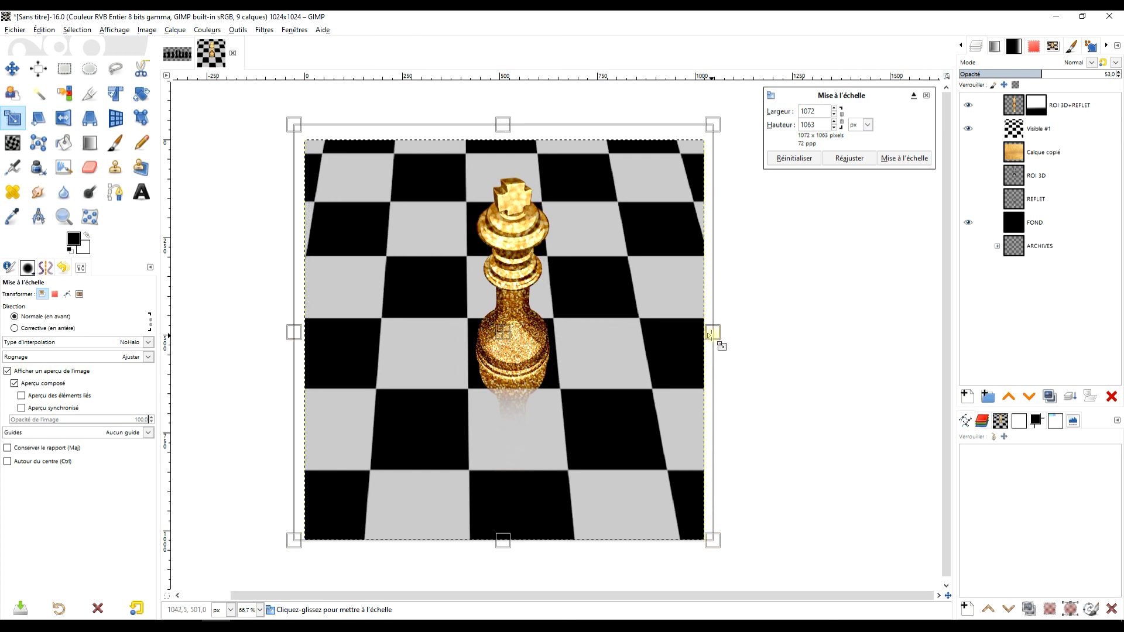
{"action": "scroll", "coordinate": [535, 476], "scroll_direction": "down", "scroll_amount": 1}
{"action": "left_click_drag", "start_coordinate": [500, 512], "coordinate": [500, 524]}
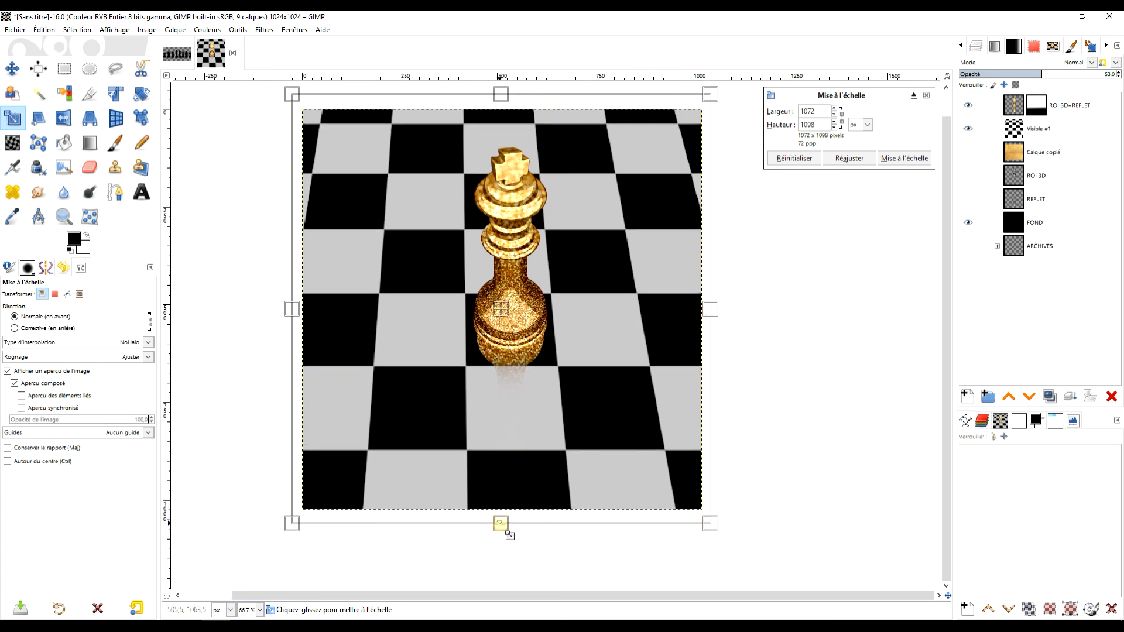
{"action": "left_click", "coordinate": [904, 159]}
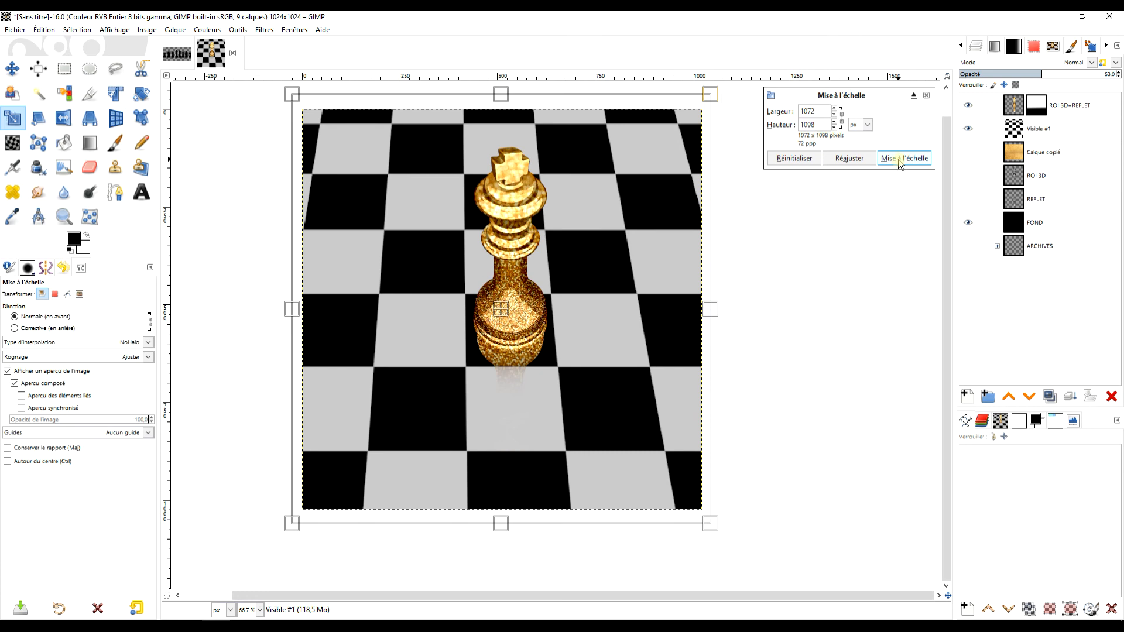
{"action": "left_click_drag", "start_coordinate": [803, 287], "coordinate": [782, 306]}
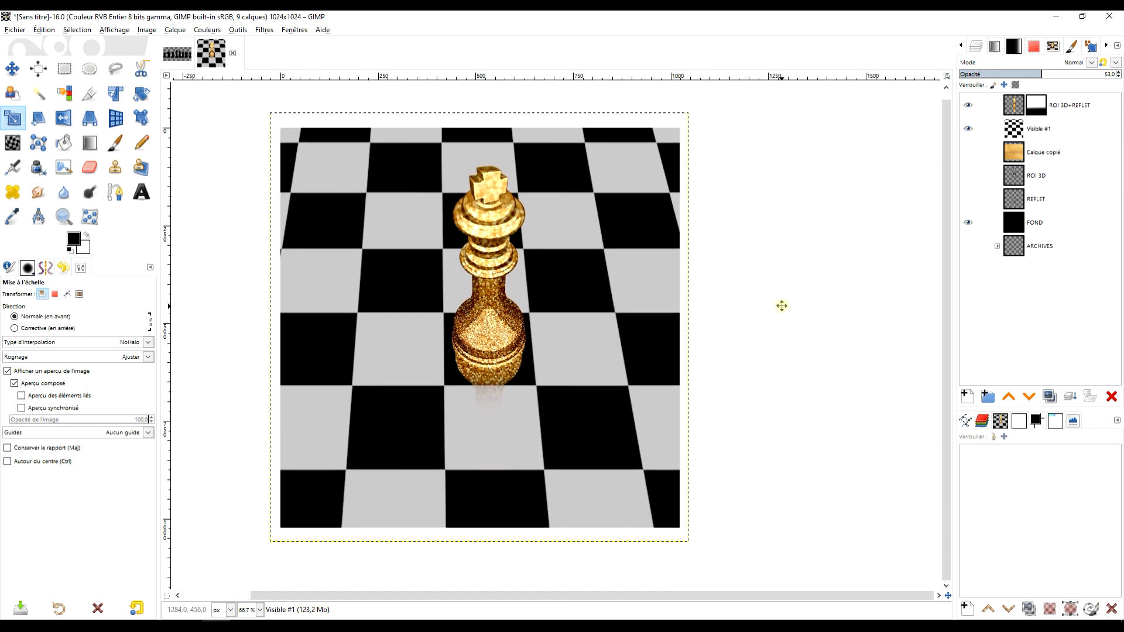
Fit the enlarged chessboard layer to the image dimensions
{"action": "right_click", "coordinate": [1019, 133]}
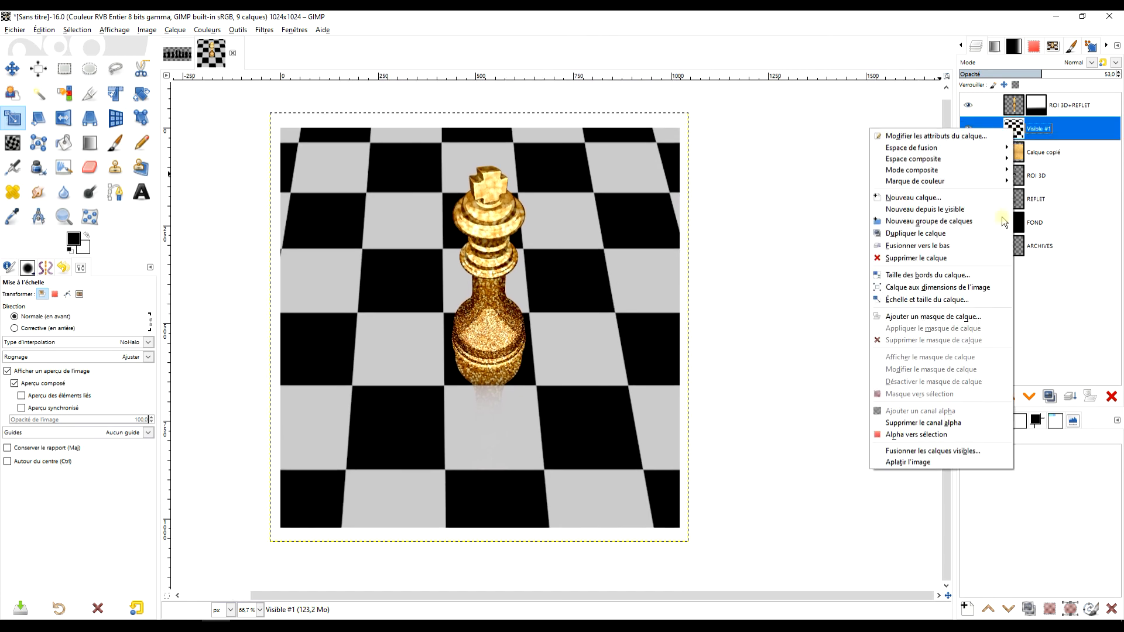
{"action": "left_click", "coordinate": [975, 290]}
{"action": "left_click_drag", "start_coordinate": [737, 205], "coordinate": [726, 195]}
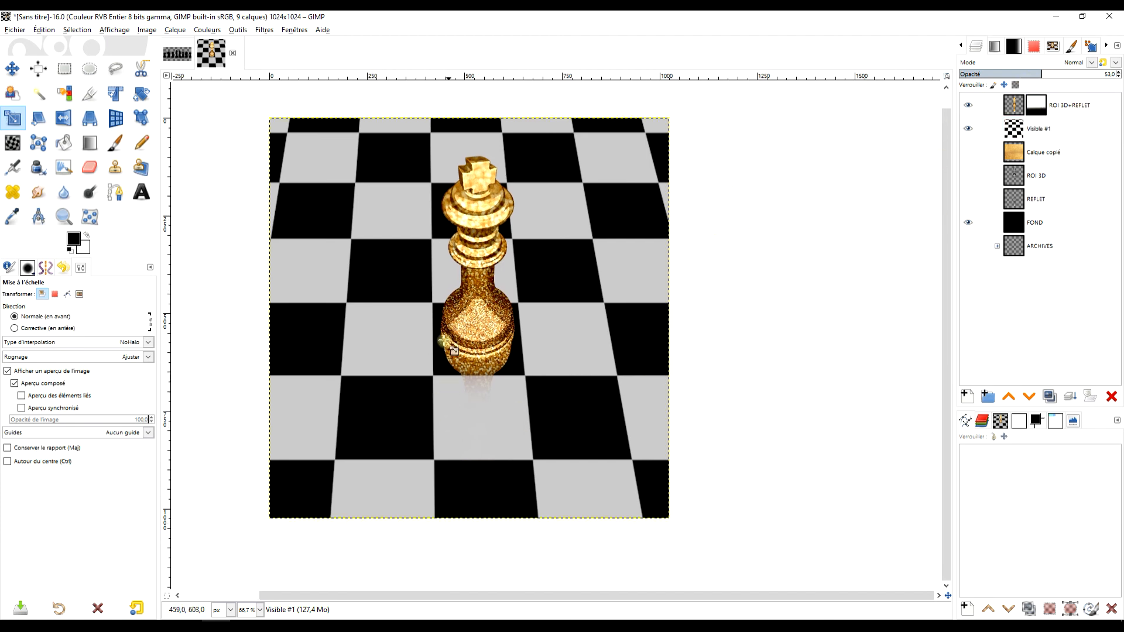
Redraw the ROI 3D+REFLET mask's black-to-white linear gradient, about 464 px long, from the lowest row of squares up to the king's base
{"action": "left_click", "coordinate": [90, 146]}
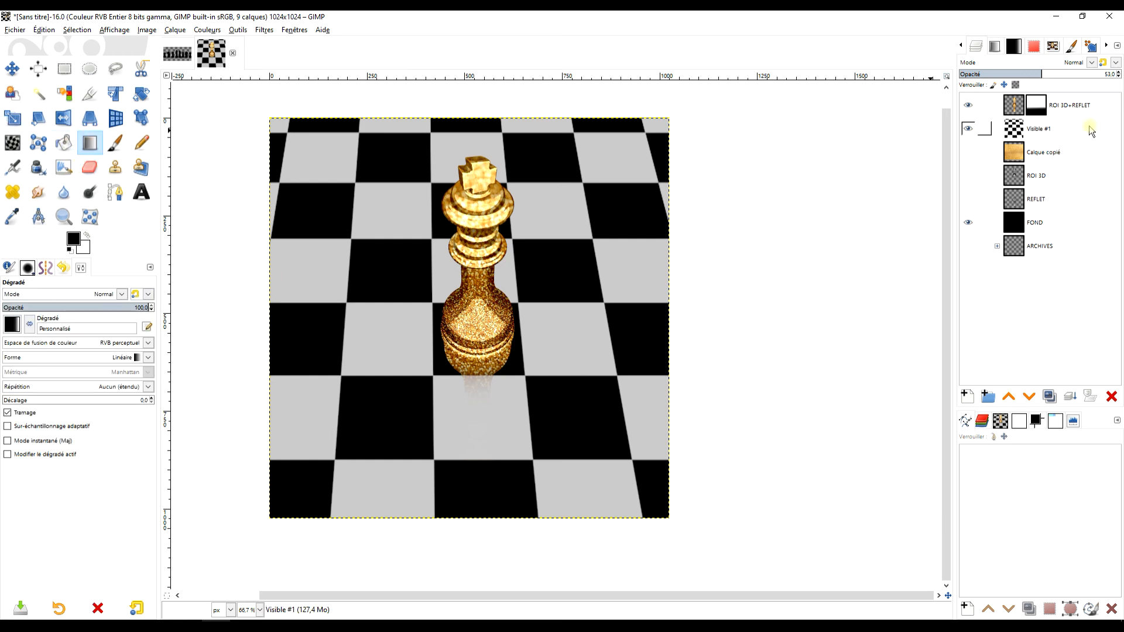
{"action": "left_click", "coordinate": [1082, 107]}
{"action": "left_click_drag", "start_coordinate": [475, 498], "coordinate": [470, 317]}
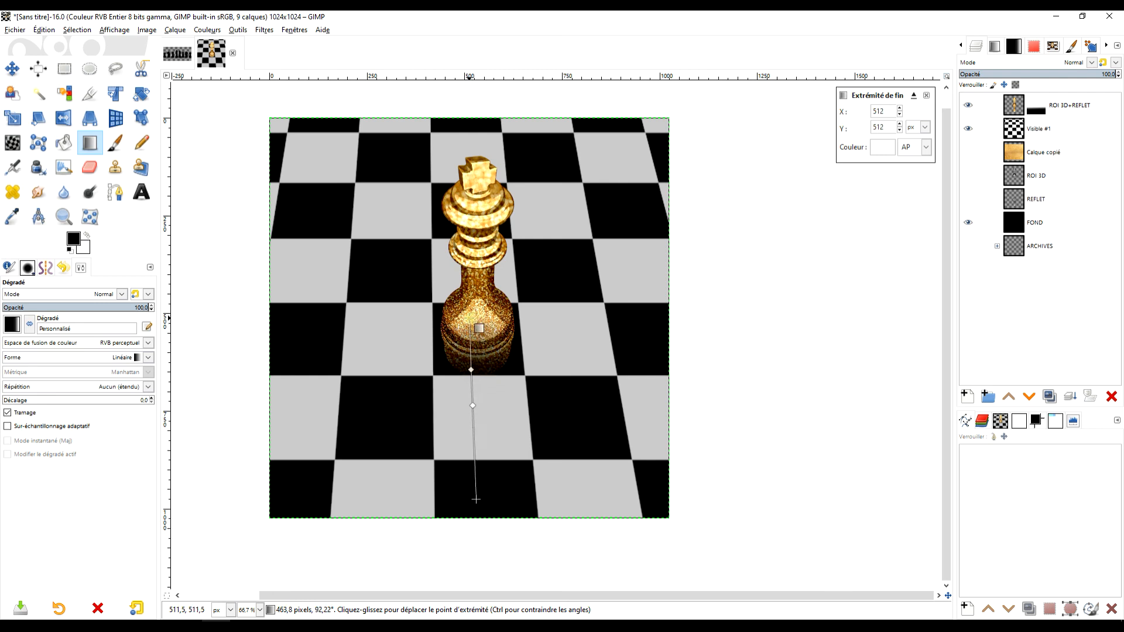
{"action": "key", "text": "Return"}
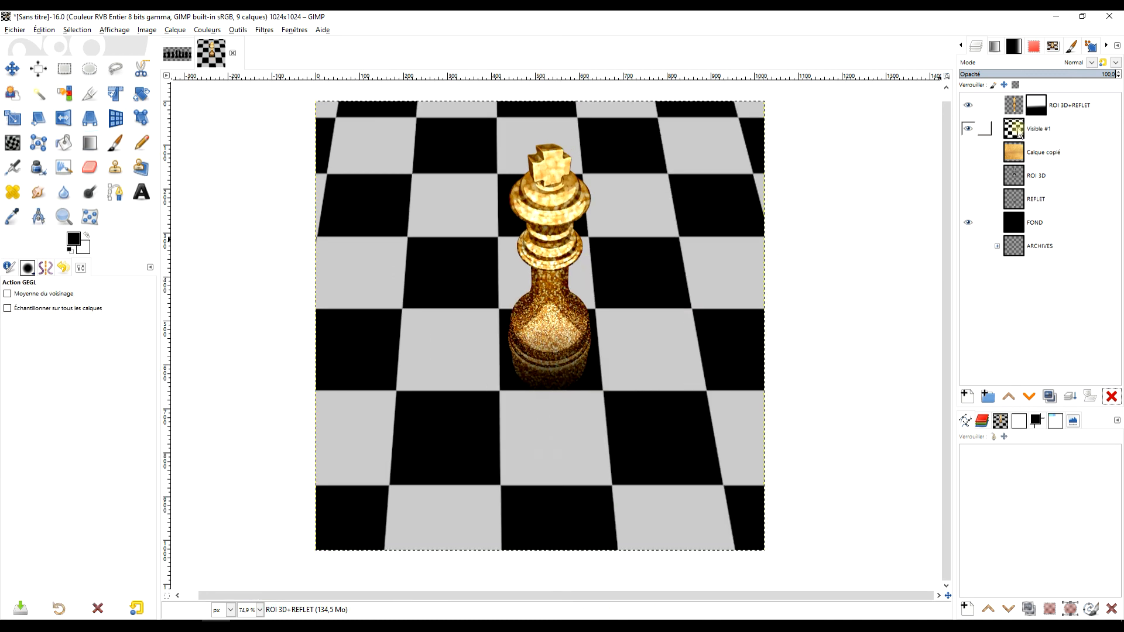
Rename the chessboard layer as PLATEAU and raise its opacity to 100
{"action": "left_click", "coordinate": [1028, 130]}
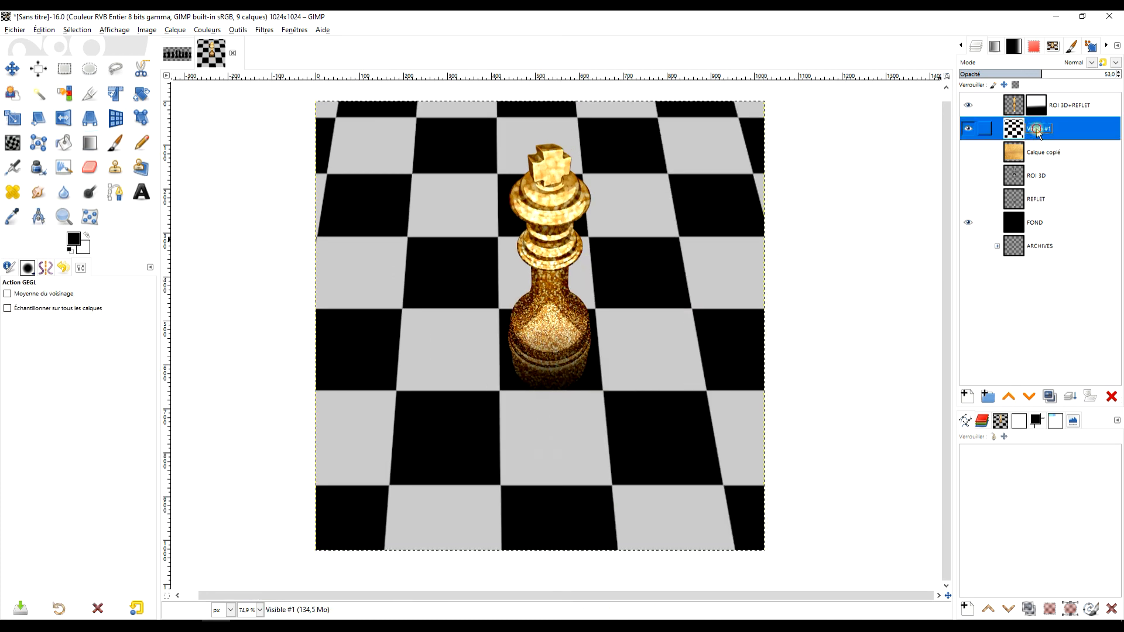
{"action": "double_click", "coordinate": [1038, 130]}
{"action": "type", "text": "PLATEAU"}
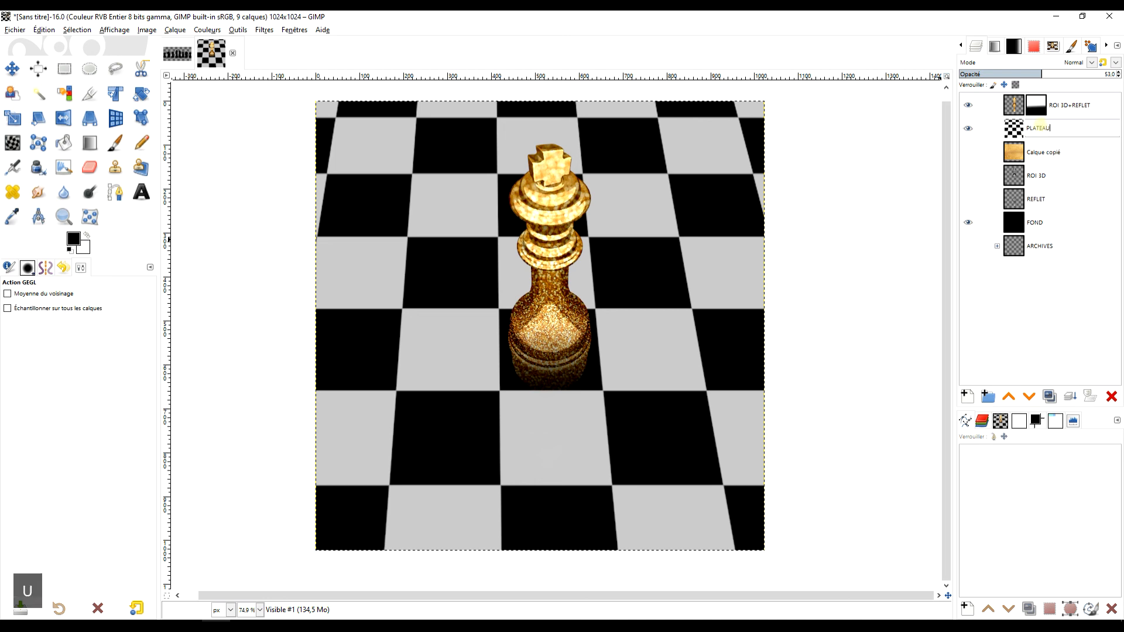
{"action": "key", "text": "Return"}
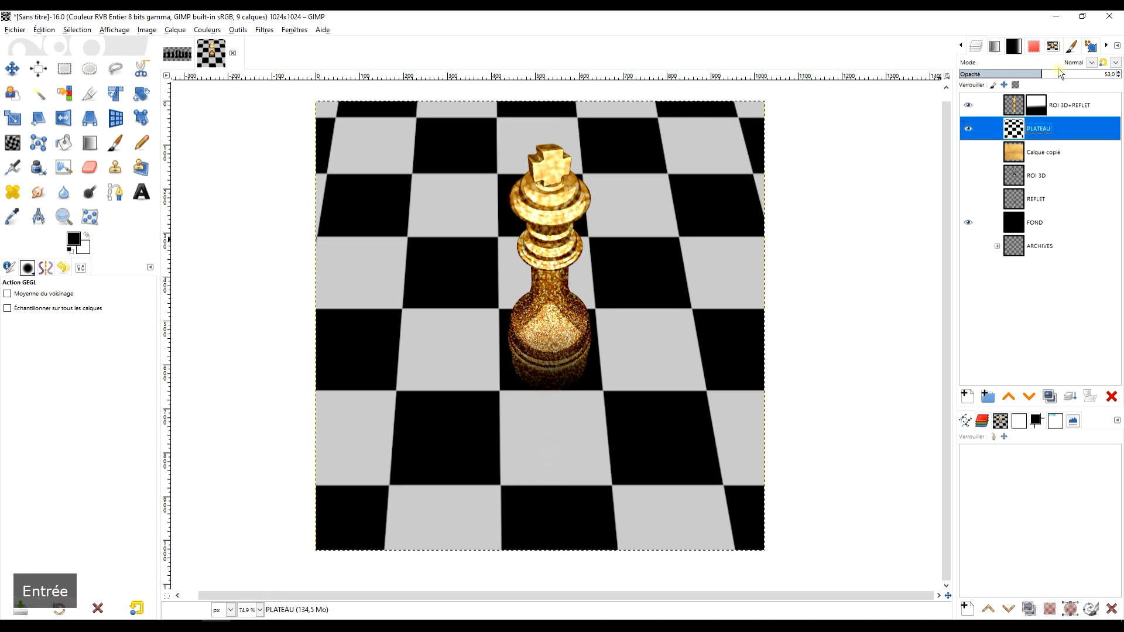
{"action": "left_click_drag", "start_coordinate": [1044, 74], "coordinate": [1106, 74]}
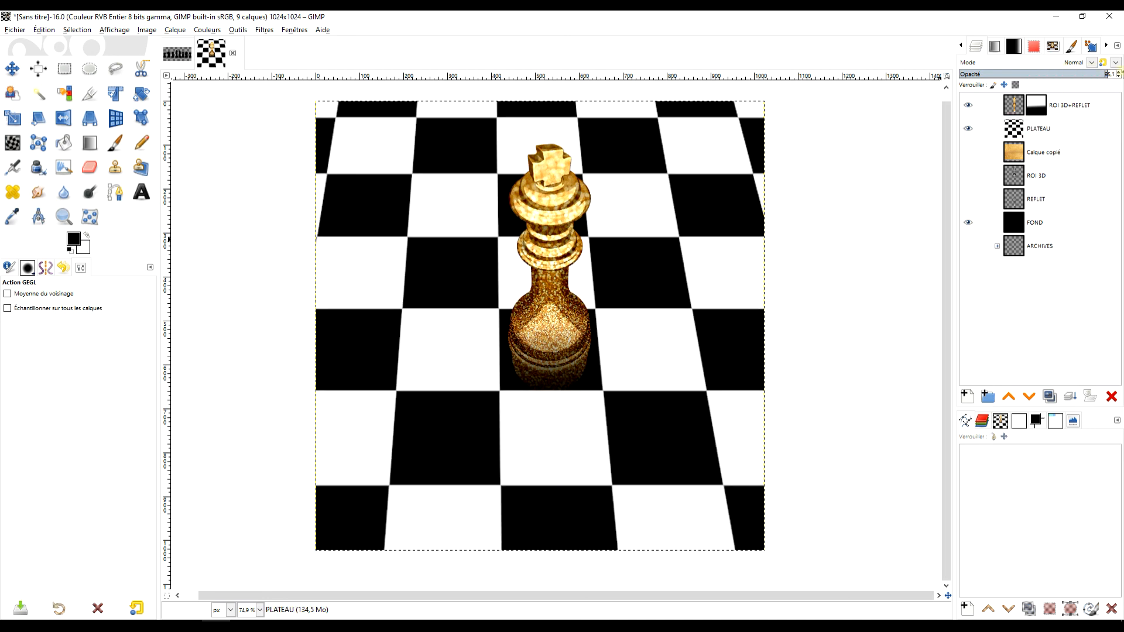
{"action": "left_click_drag", "start_coordinate": [735, 211], "coordinate": [791, 159]}
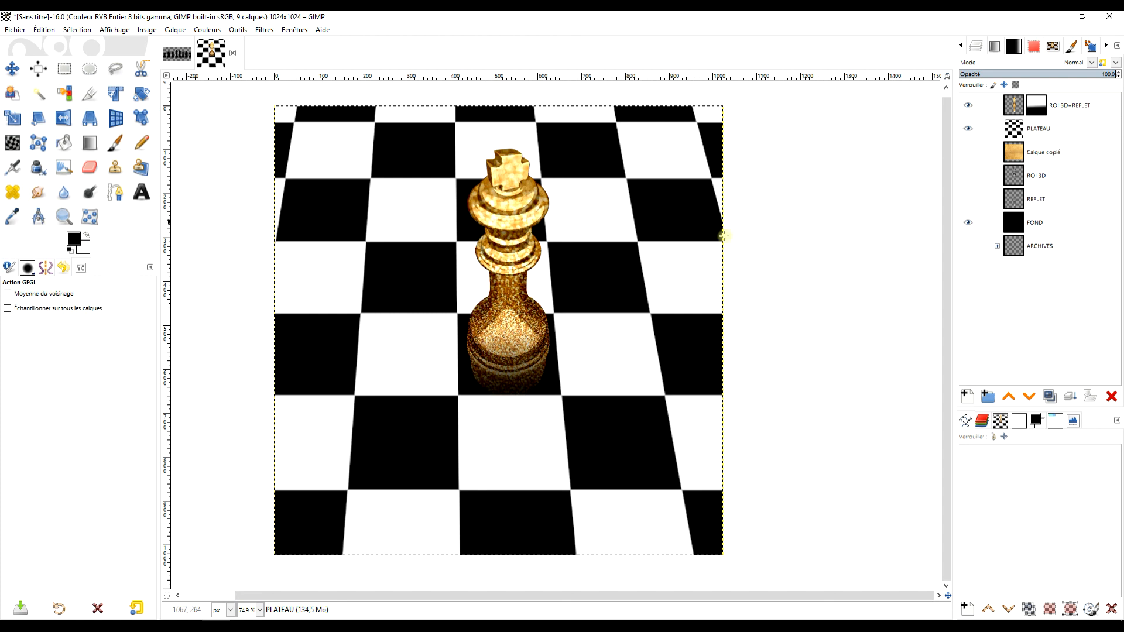
{"action": "left_click_drag", "start_coordinate": [686, 264], "coordinate": [693, 233]}
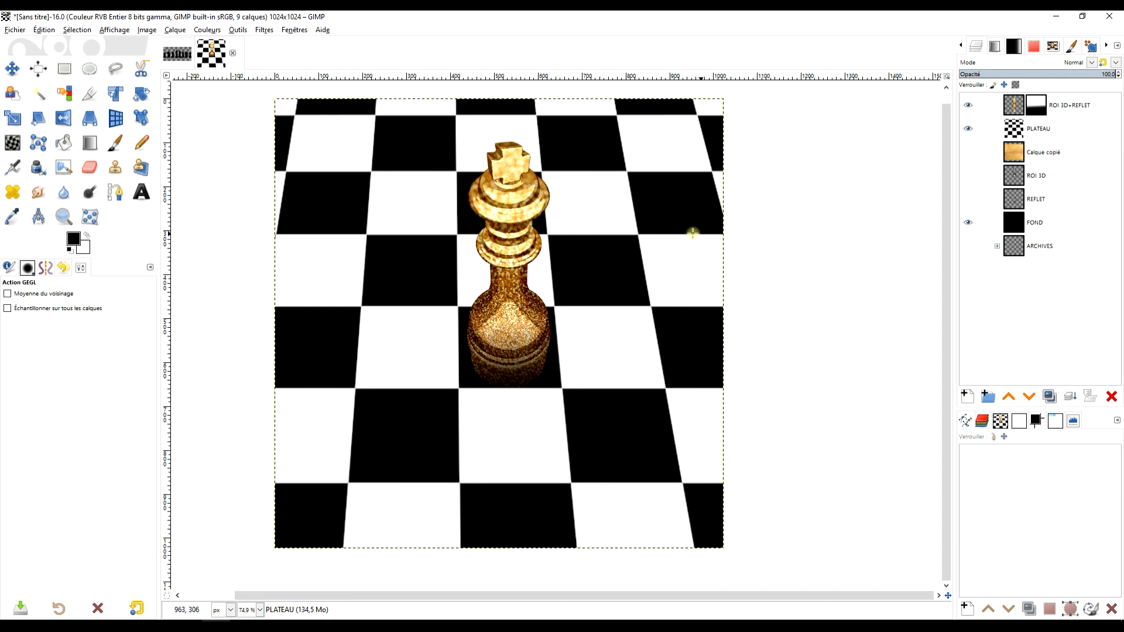
Create a transparent 1024 × 1024 px layer named BORDURE above the ROI 3D+REFLET layer
{"action": "left_click", "coordinate": [141, 192]}
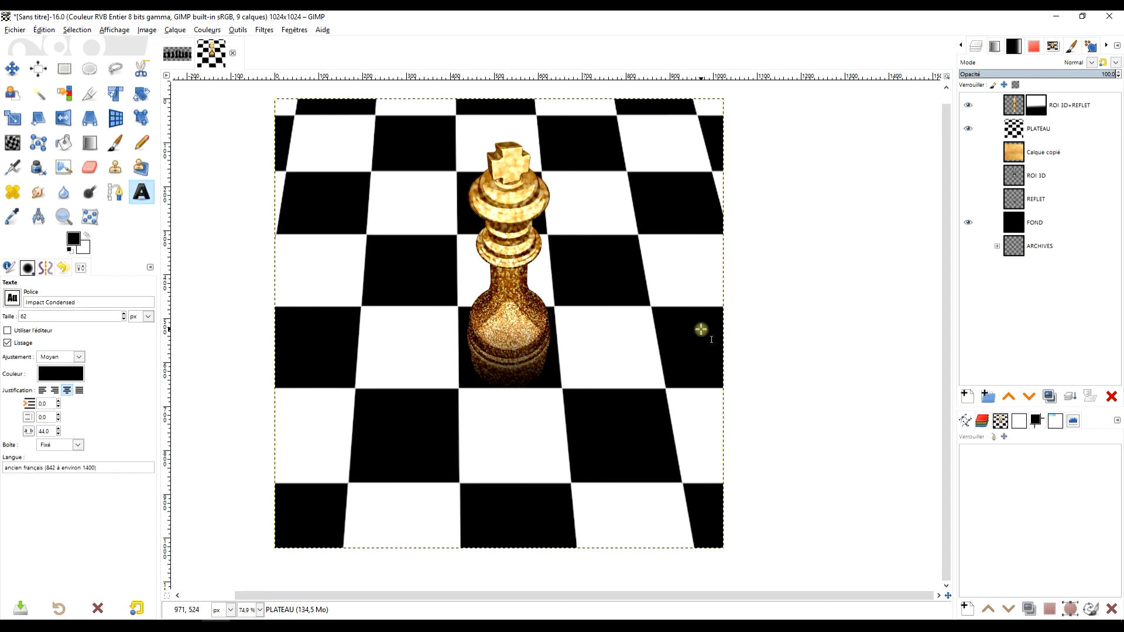
{"action": "mouse_move", "coordinate": [836, 348]}
{"action": "left_mouse_down"}
{"action": "mouse_move", "coordinate": [830, 375]}
{"action": "mouse_move", "coordinate": [830, 346]}
{"action": "left_mouse_up"}
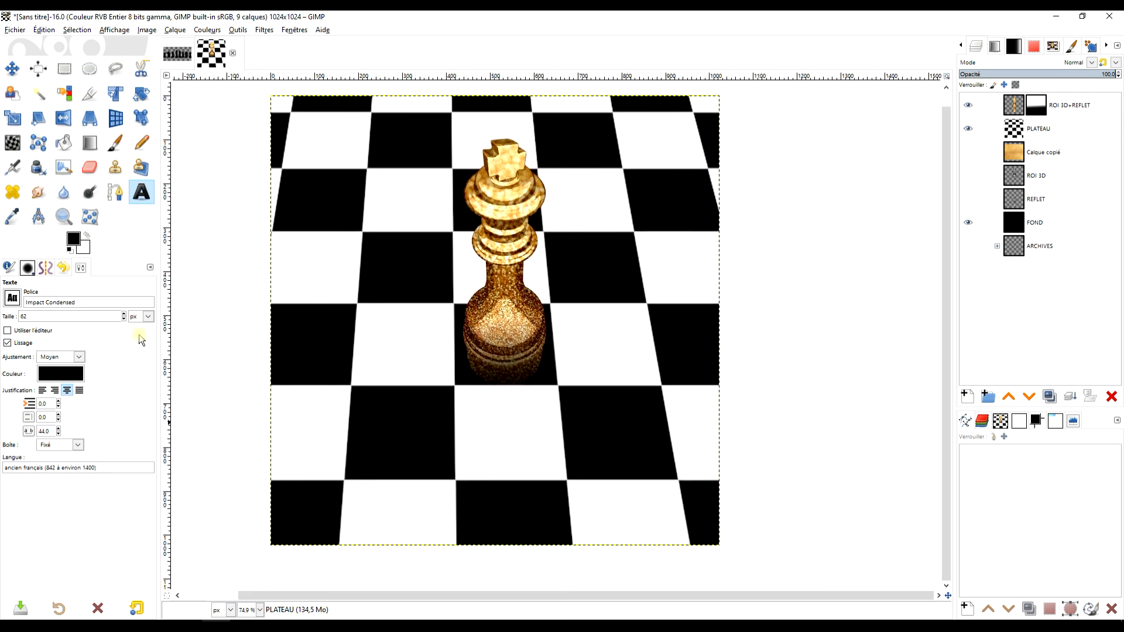
{"action": "left_click", "coordinate": [64, 68]}
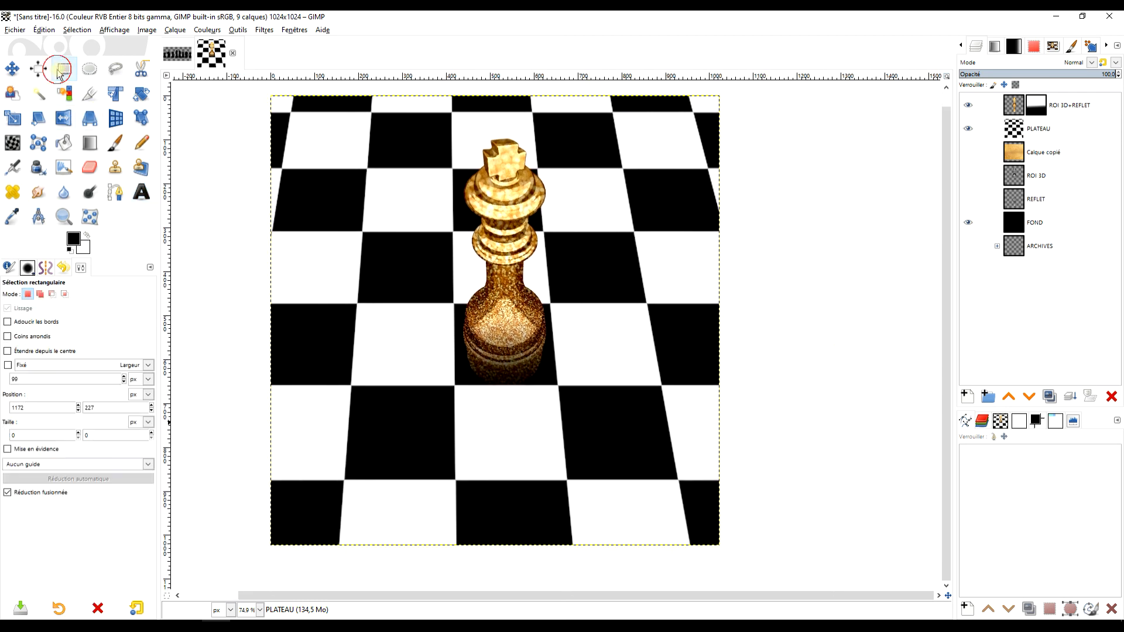
{"action": "left_click", "coordinate": [1022, 109]}
{"action": "double_click", "coordinate": [1007, 316]}
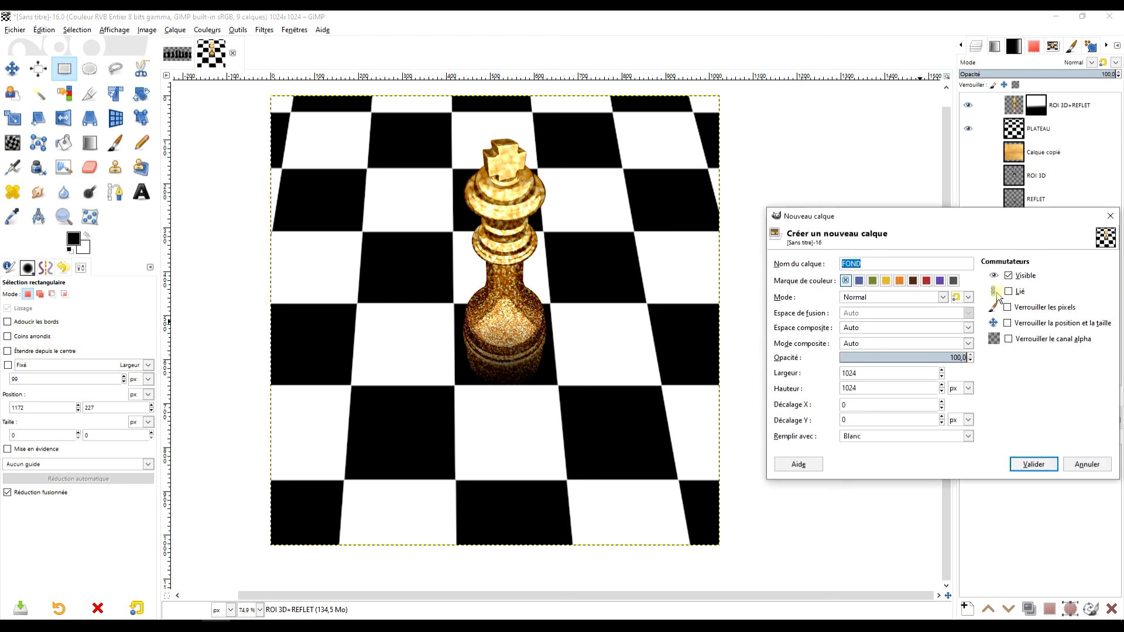
{"action": "left_click", "coordinate": [869, 440]}
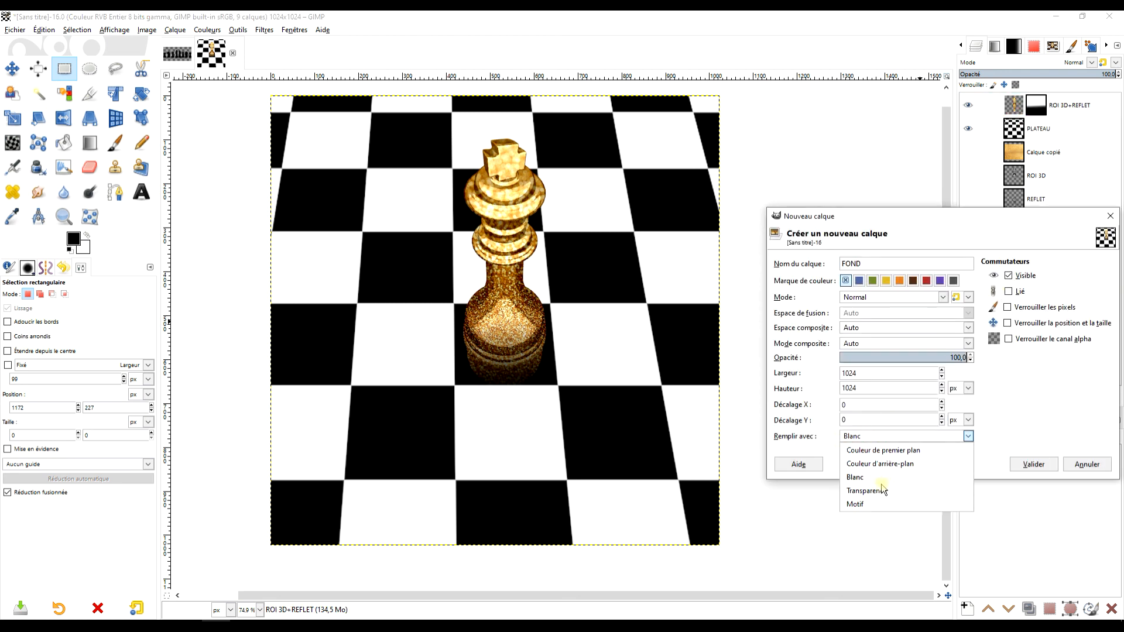
{"action": "left_click", "coordinate": [884, 491]}
{"action": "double_click", "coordinate": [861, 263]}
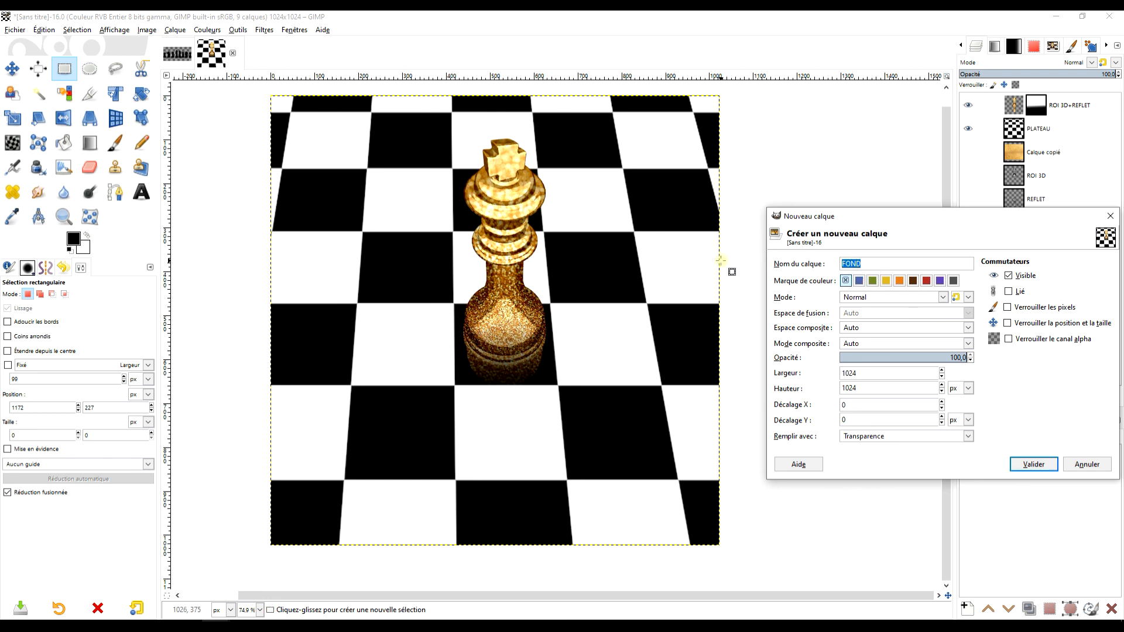
{"action": "type", "text": "BORDURE"}
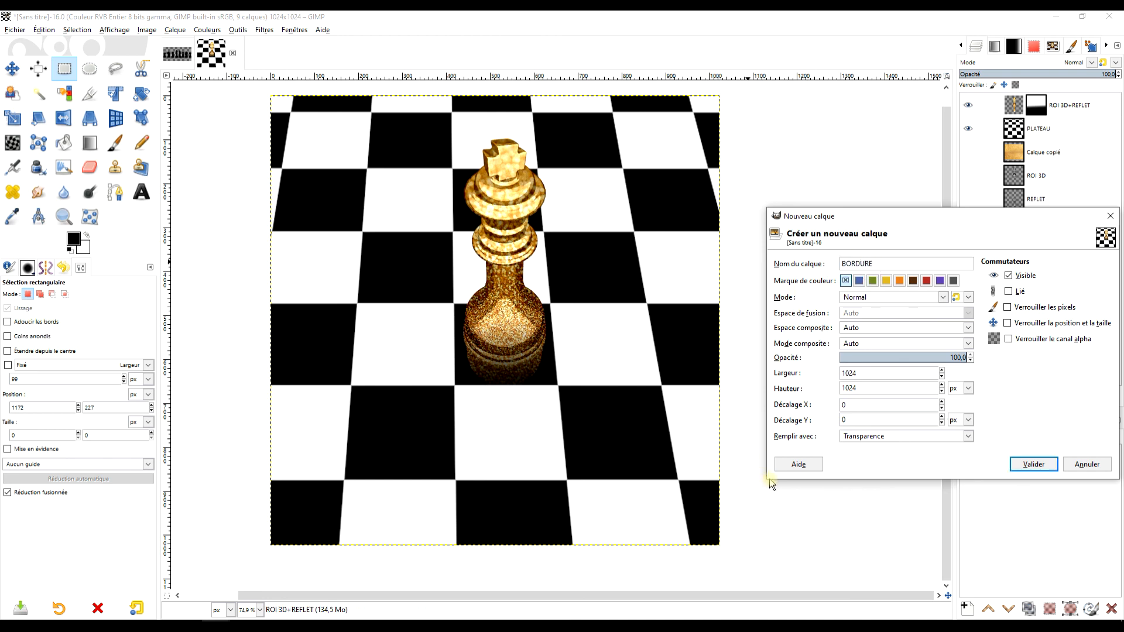
{"action": "left_click", "coordinate": [1032, 464]}
Select the lowest row of squares with a rectangle about 1214 × 201 px and fill it with black on BORDURE
{"action": "scroll", "coordinate": [827, 393], "scroll_direction": "down", "scroll_amount": 1}
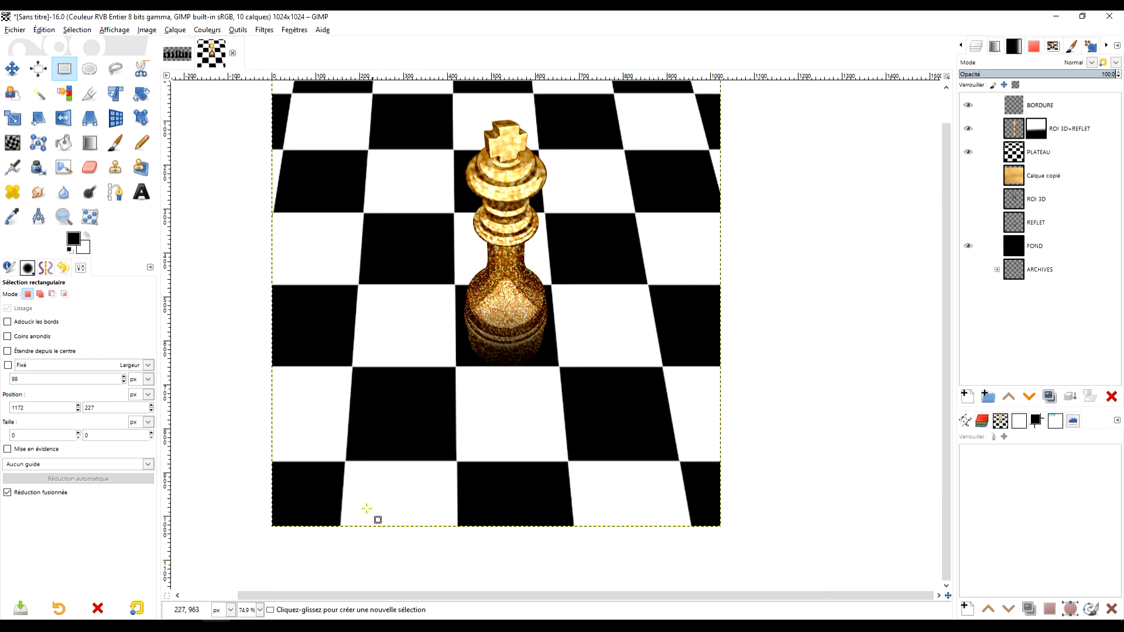
{"action": "left_click_drag", "start_coordinate": [249, 550], "coordinate": [783, 461]}
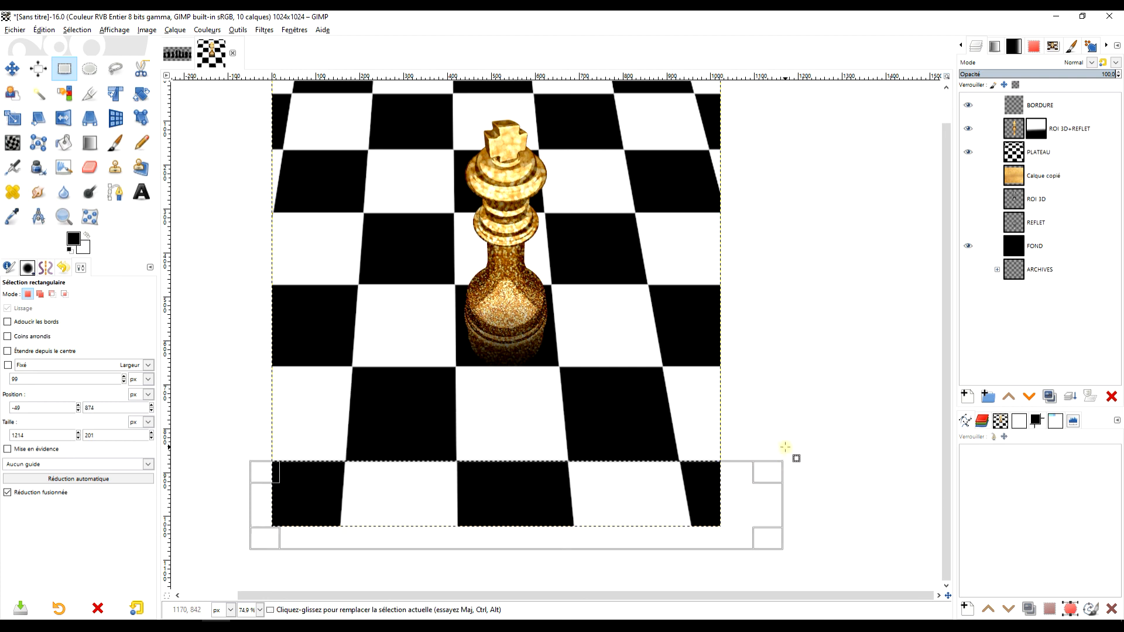
{"action": "left_click_drag", "start_coordinate": [75, 241], "coordinate": [508, 477]}
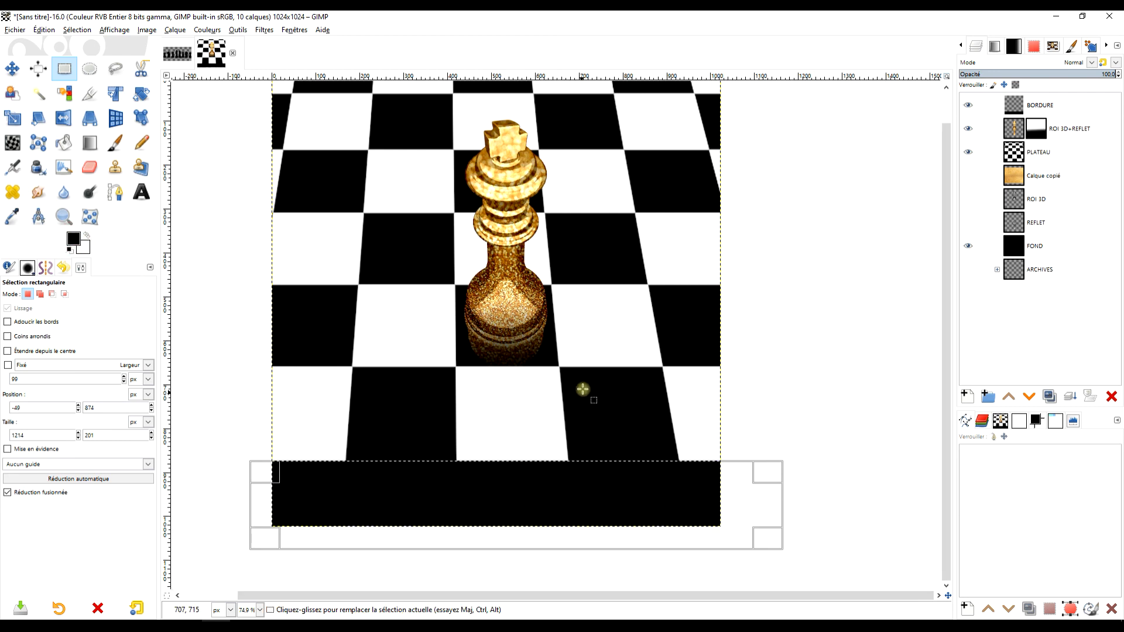
Fill a rectangle about 1455 × 414 px with black on BORDURE, covering the two lowest rows up to the king's square, and clear the selection
{"action": "left_click_drag", "start_coordinate": [791, 374], "coordinate": [814, 348]}
{"action": "left_click", "coordinate": [781, 367]}
{"action": "left_click_drag", "start_coordinate": [260, 520], "coordinate": [899, 339]}
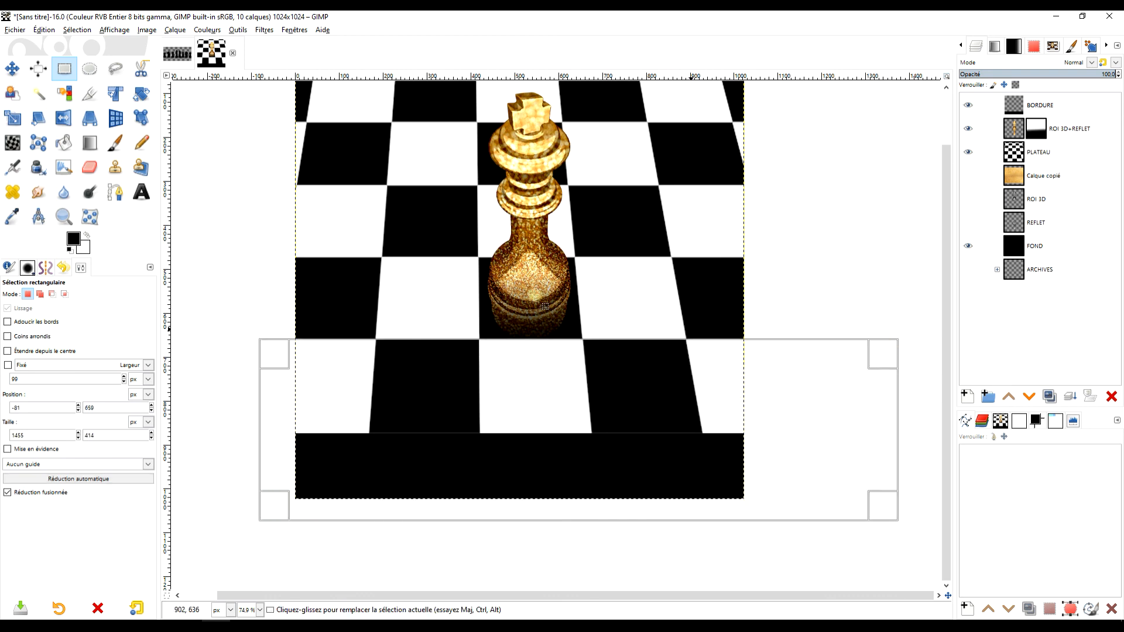
{"action": "key", "text": "Delete"}
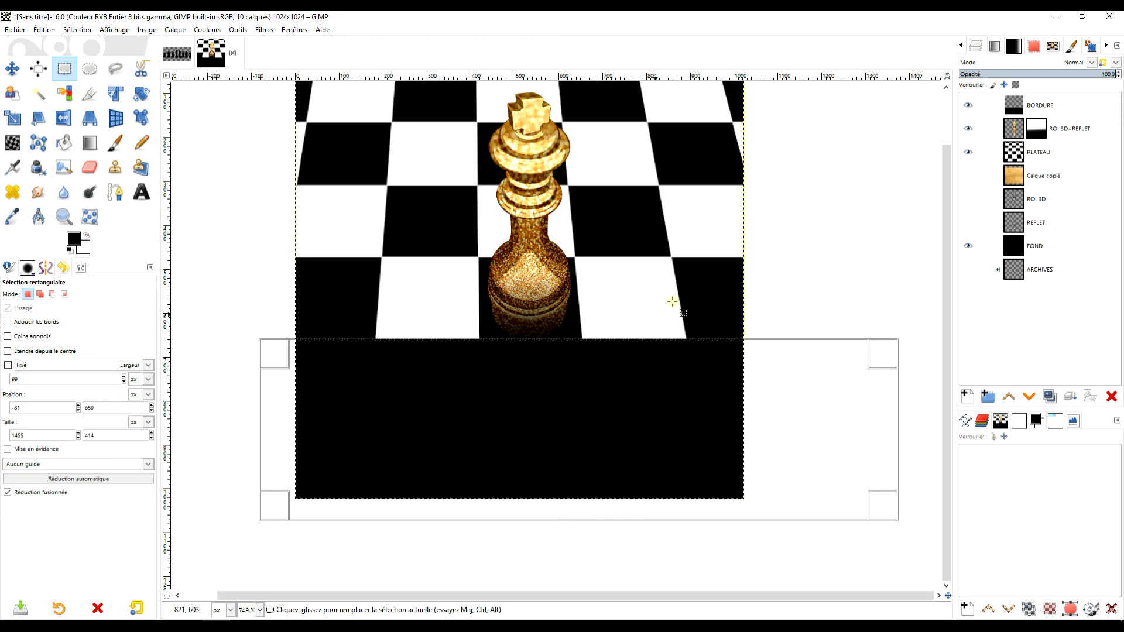
{"action": "left_click", "coordinate": [797, 232]}
{"action": "left_click_drag", "start_coordinate": [795, 309], "coordinate": [828, 252]}
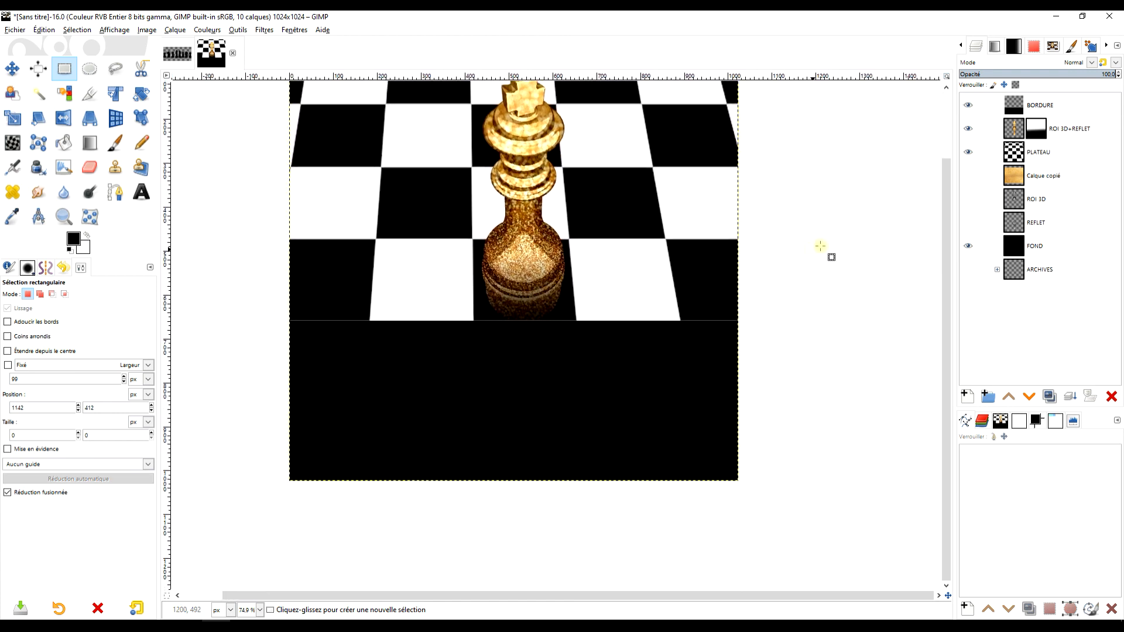
Swap the colours to make the text white and write ROI in a text box on the black border below the king
{"action": "left_click", "coordinate": [1022, 110]}
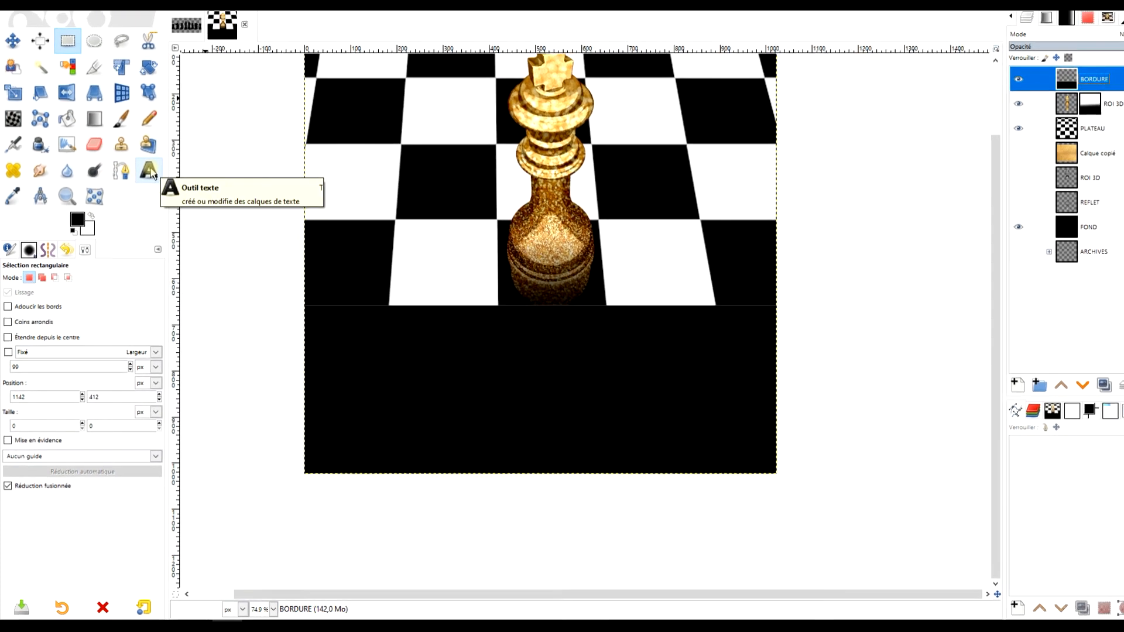
{"action": "left_click", "coordinate": [149, 169]}
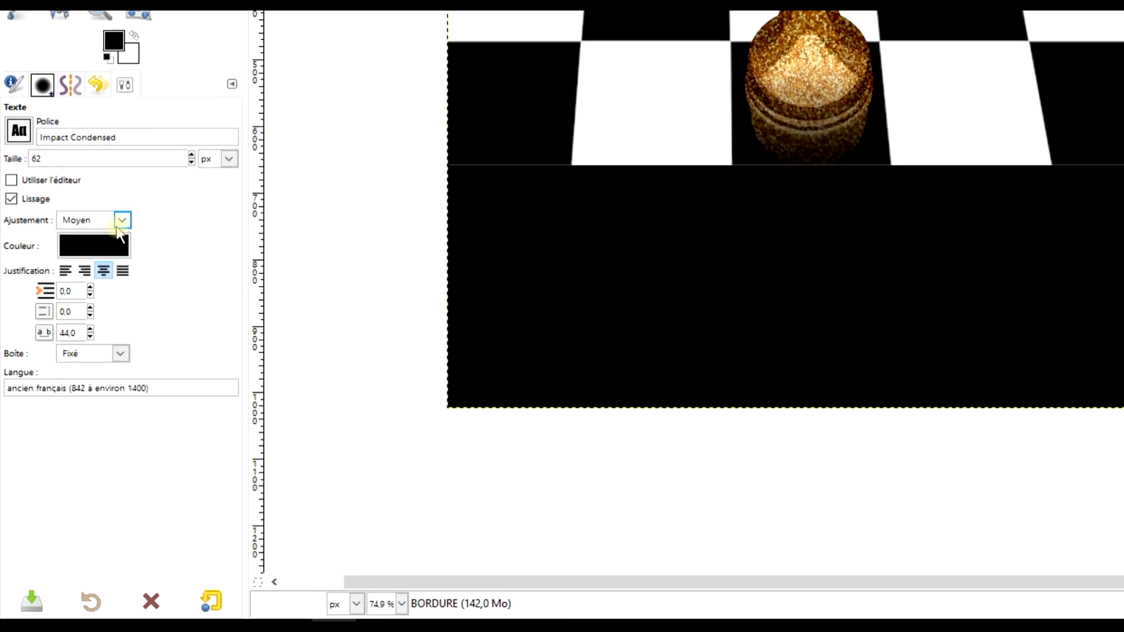
{"action": "left_click", "coordinate": [137, 37]}
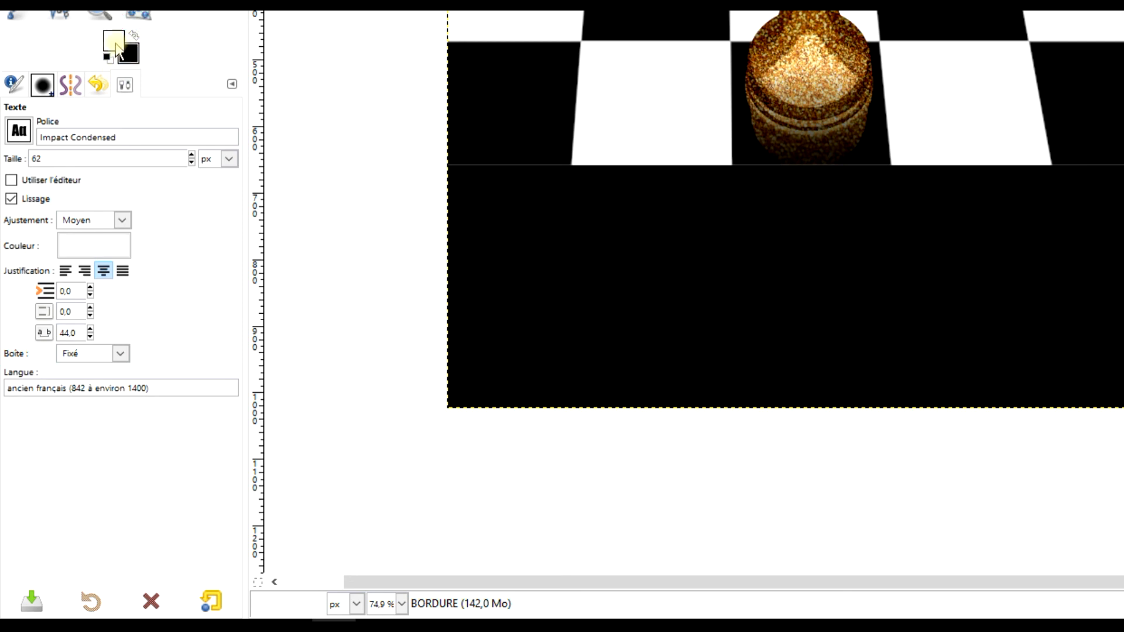
{"action": "left_click_drag", "start_coordinate": [619, 197], "coordinate": [1037, 383]}
{"action": "type", "text": "ROI"}
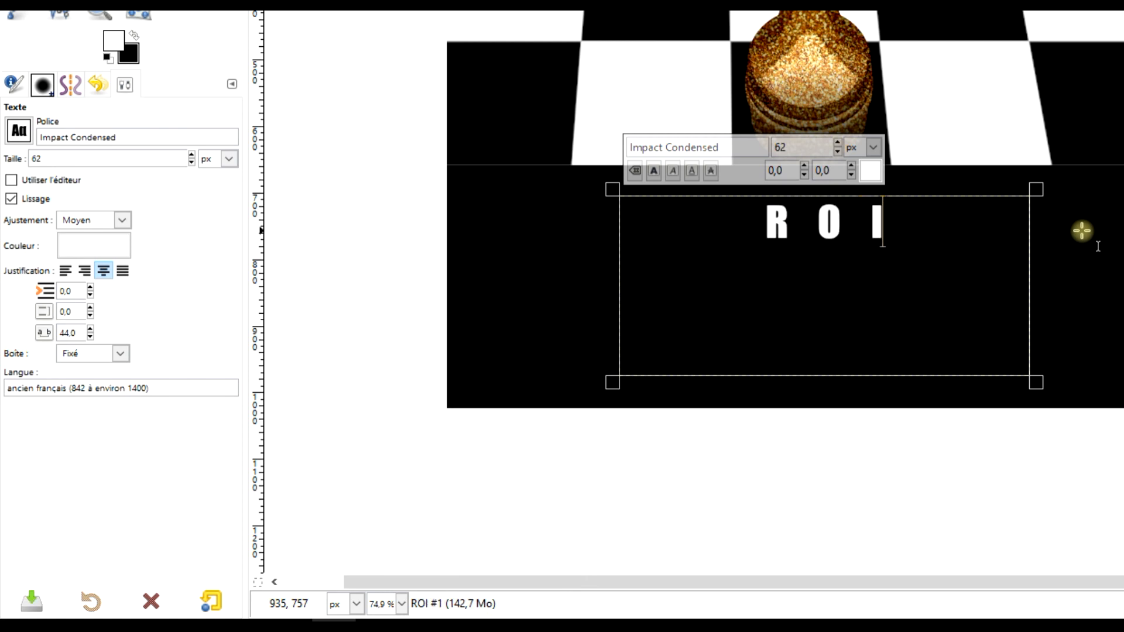
Select all the ROI text and set its font size to 220 px
{"action": "key", "text": "ctrl+a"}
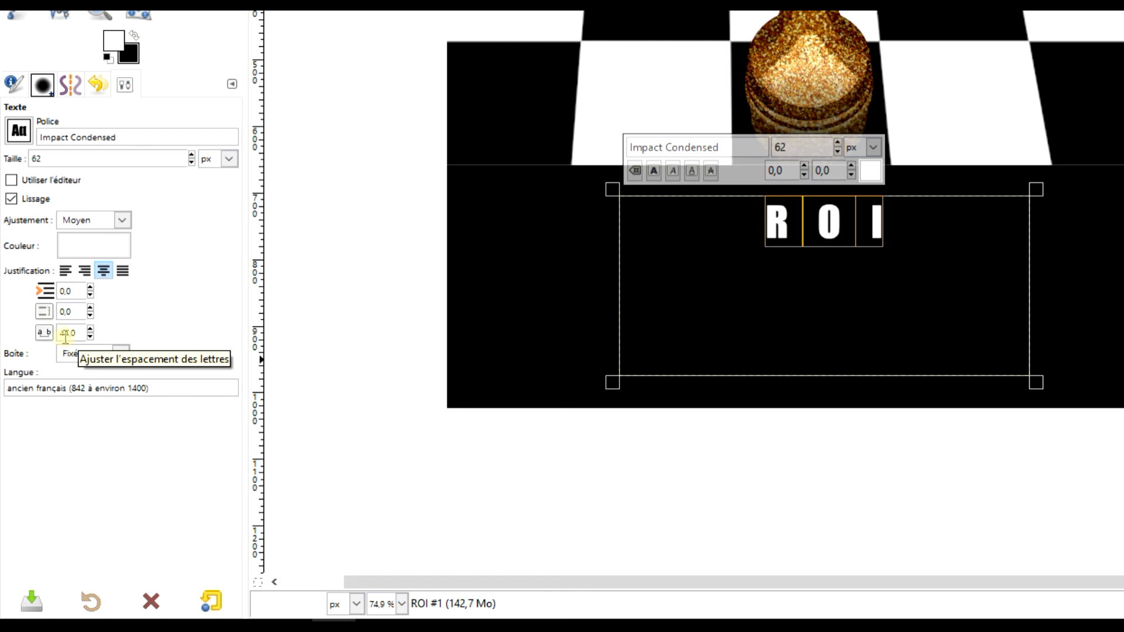
{"action": "left_click", "coordinate": [837, 143]}
{"action": "left_click_drag", "start_coordinate": [837, 143], "coordinate": [814, 156]}
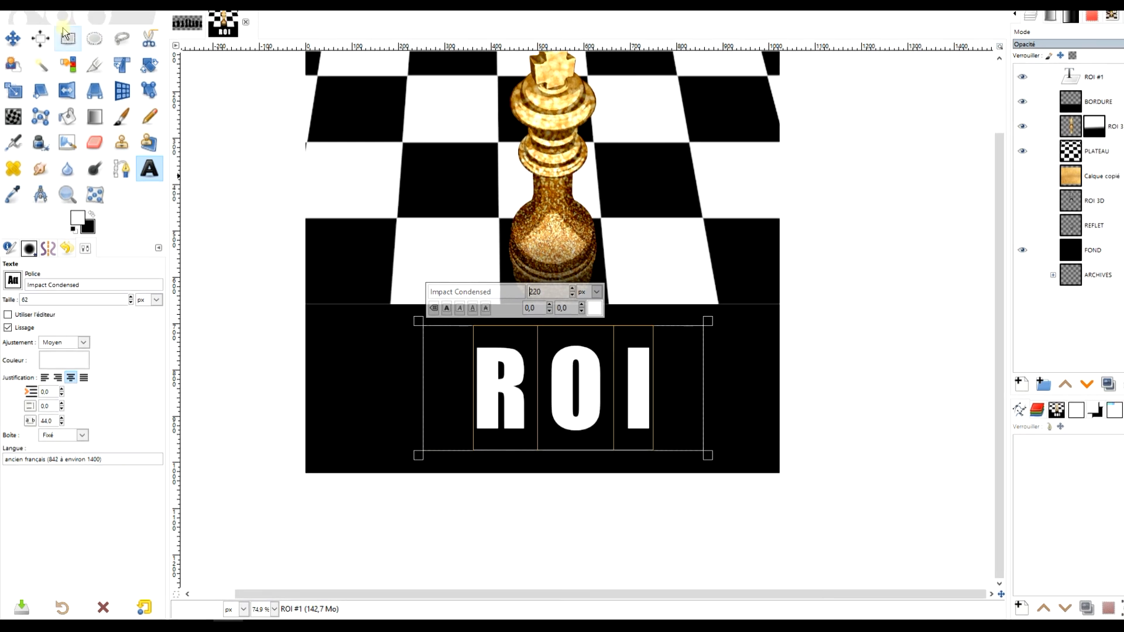
On the BORDURE layer, fill a strip of about 1081 × 32 px with black along the border's upper edge, then clear the selection
{"action": "left_click", "coordinate": [66, 37]}
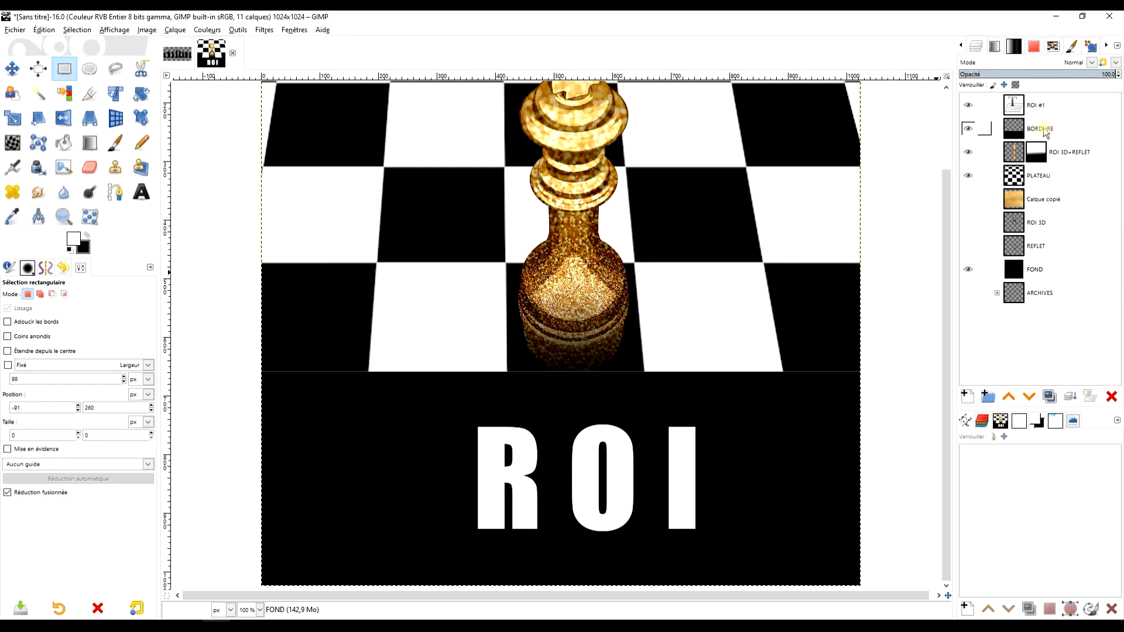
{"action": "left_click", "coordinate": [1097, 101]}
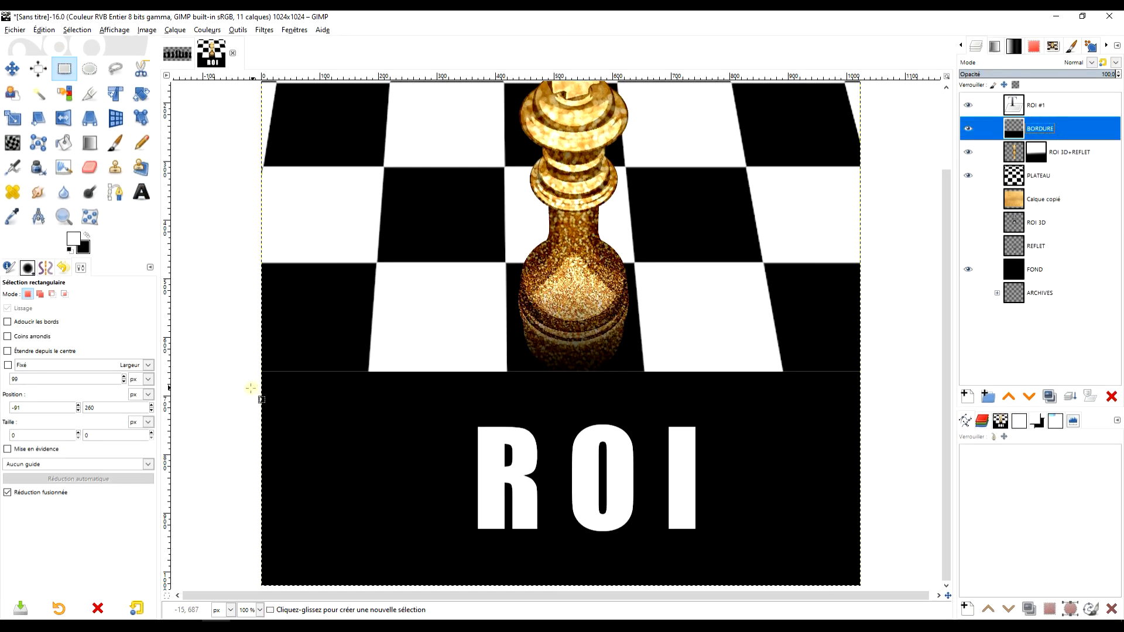
{"action": "left_click_drag", "start_coordinate": [242, 389], "coordinate": [876, 367]}
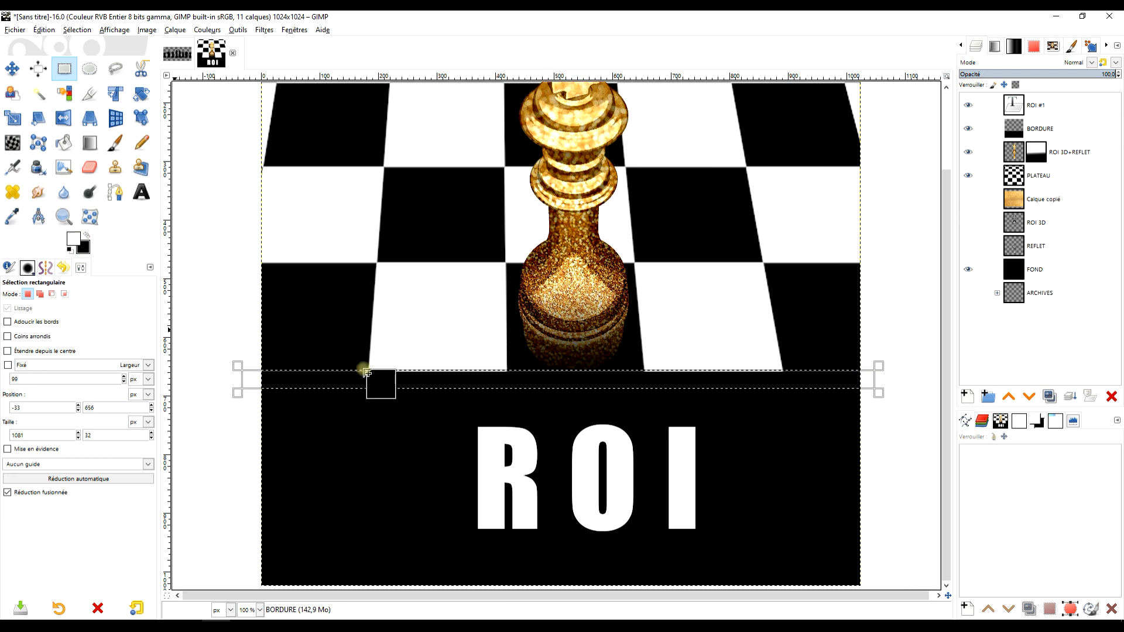
{"action": "left_click", "coordinate": [201, 256]}
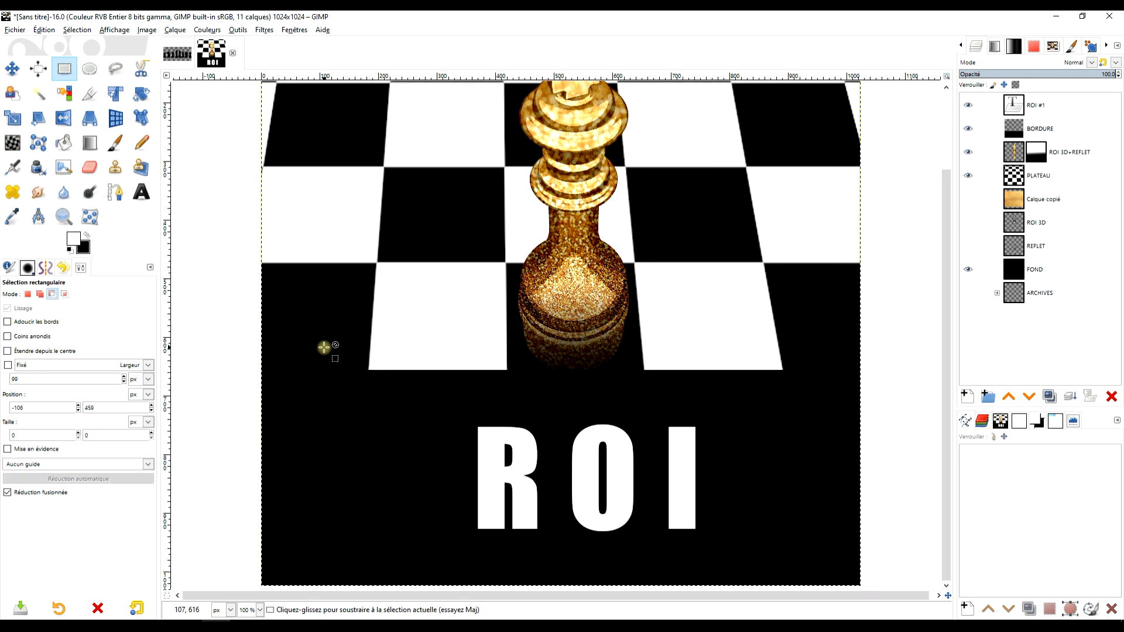
{"action": "scroll", "coordinate": [325, 347], "scroll_direction": "down", "scroll_amount": 1}
{"action": "left_click_drag", "start_coordinate": [323, 348], "coordinate": [352, 340]}
{"action": "scroll", "coordinate": [332, 326], "scroll_direction": "up", "scroll_amount": 1}
{"action": "scroll", "coordinate": [332, 327], "scroll_direction": "down", "scroll_amount": 1}
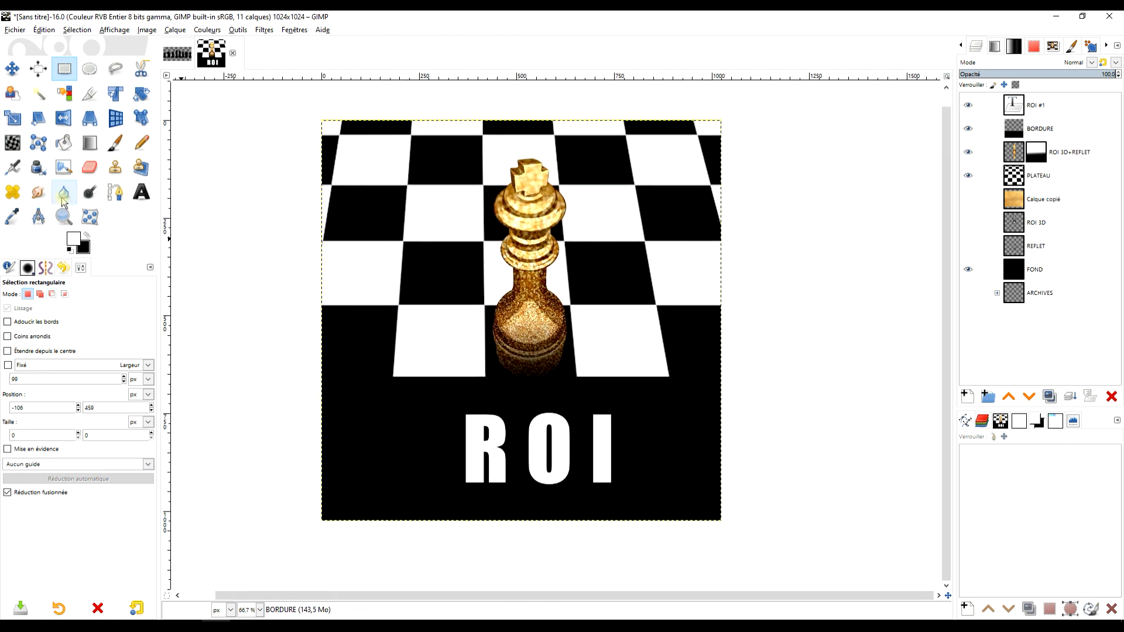
{"action": "left_click", "coordinate": [64, 217]}
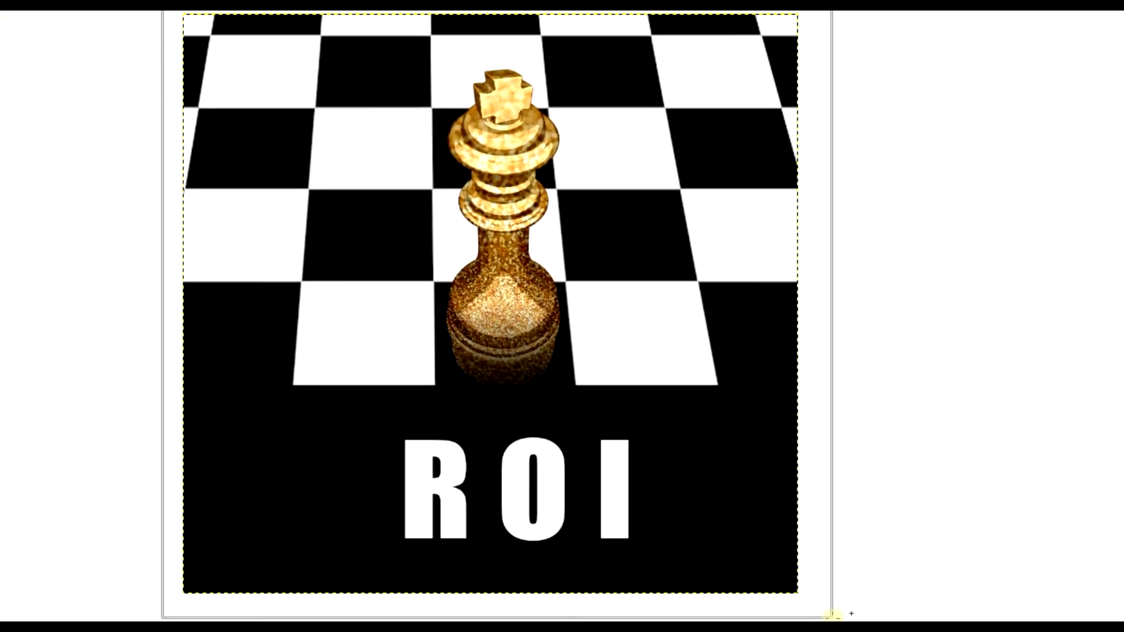